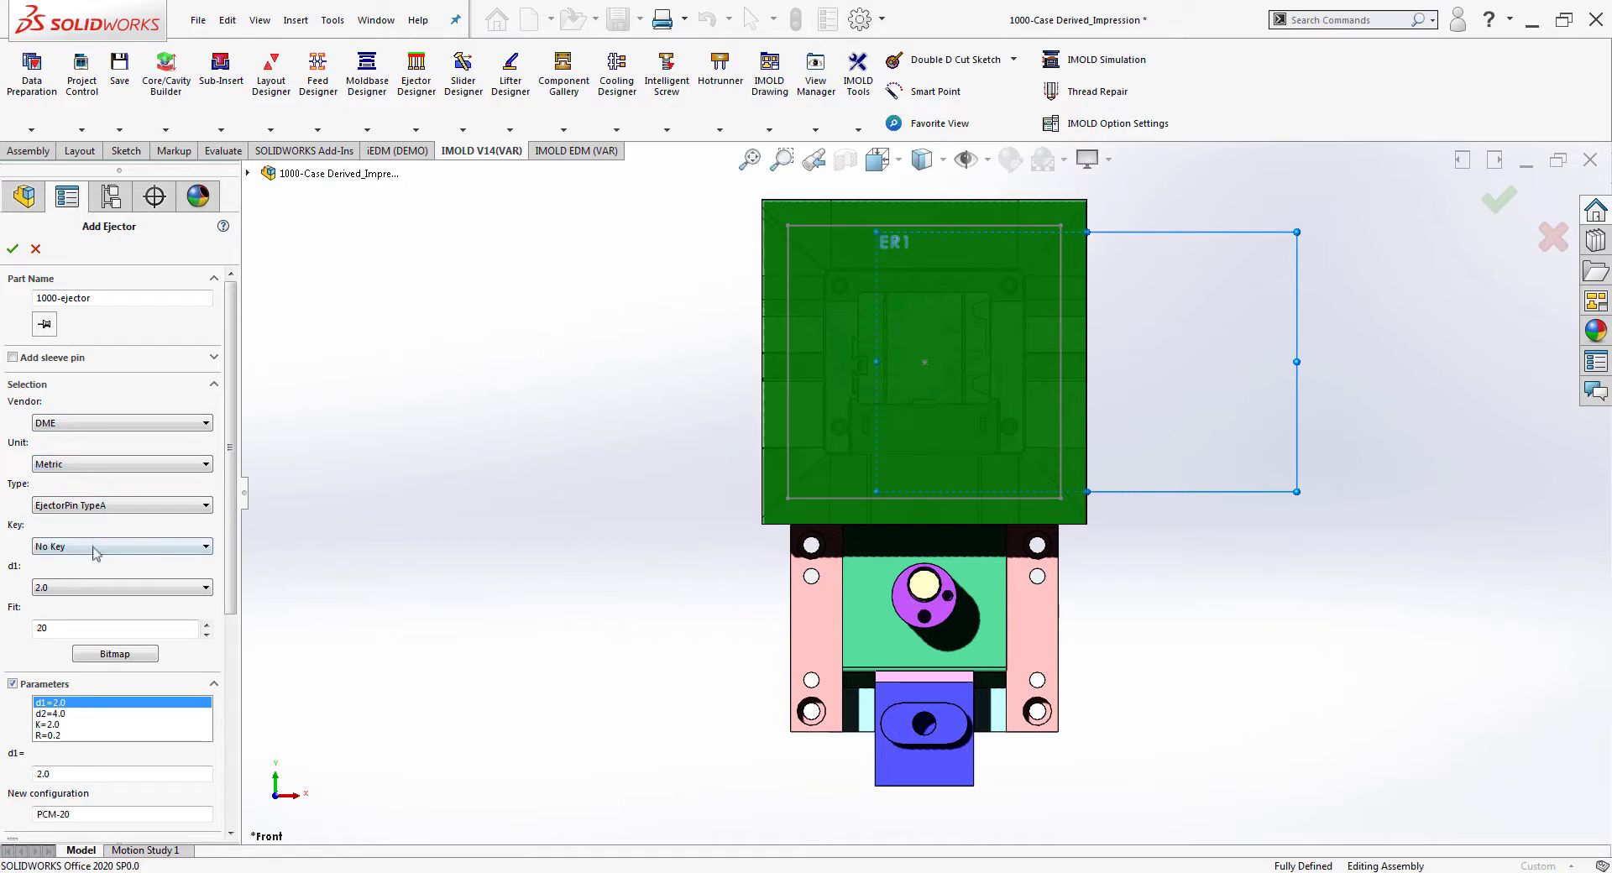
Set the ejector pin's d1 to 4.0 and start creating a location point.
{"action": "left_click", "coordinate": [85, 588]}
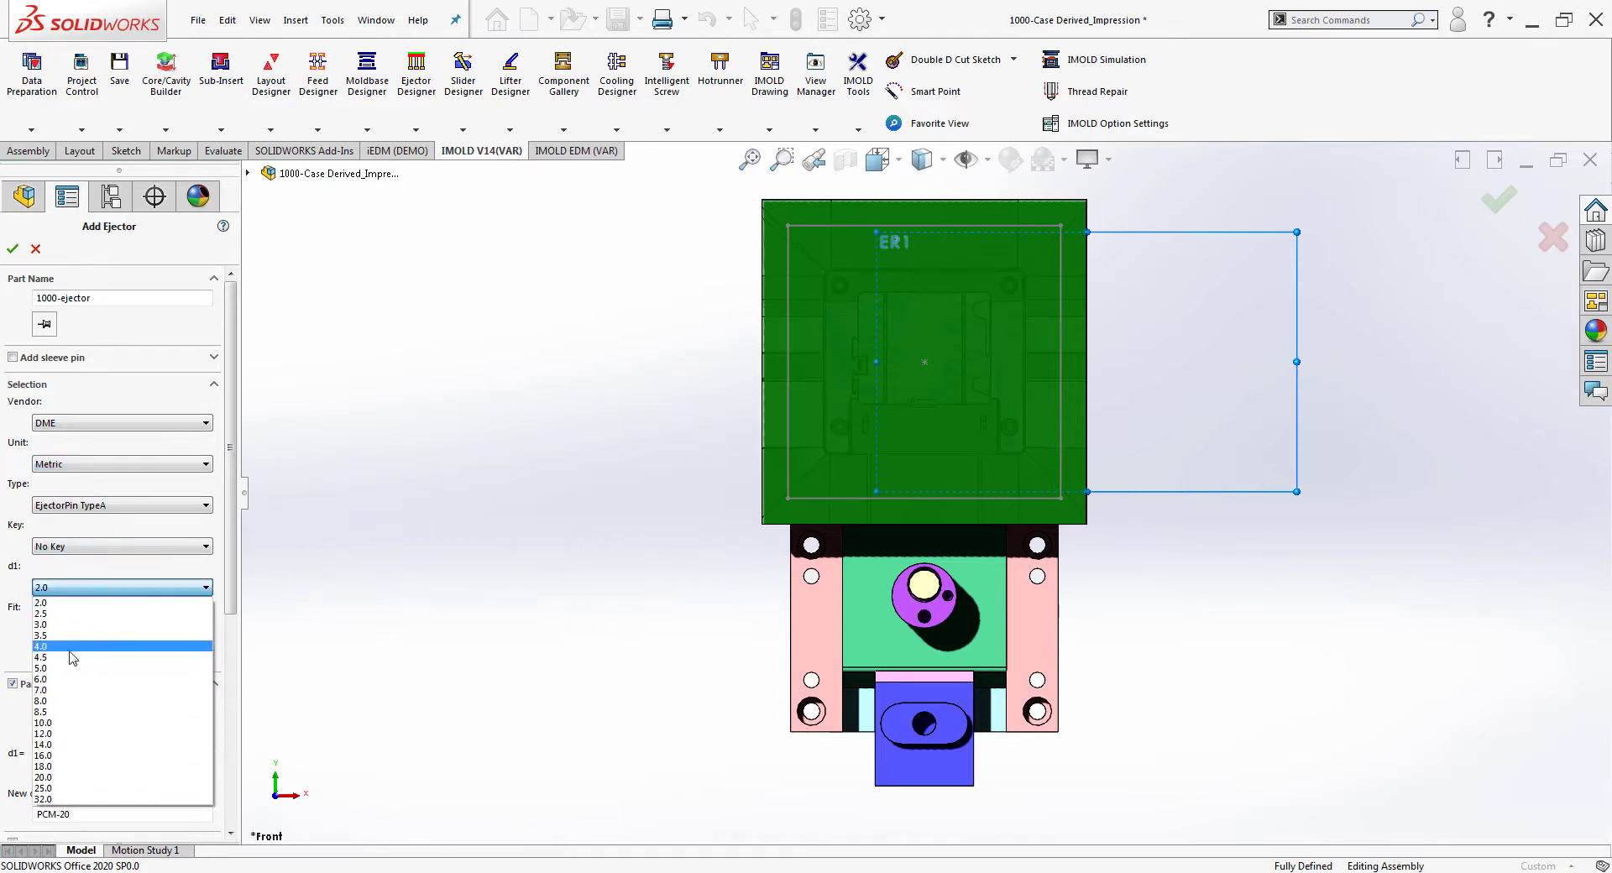
{"action": "left_click", "coordinate": [72, 649]}
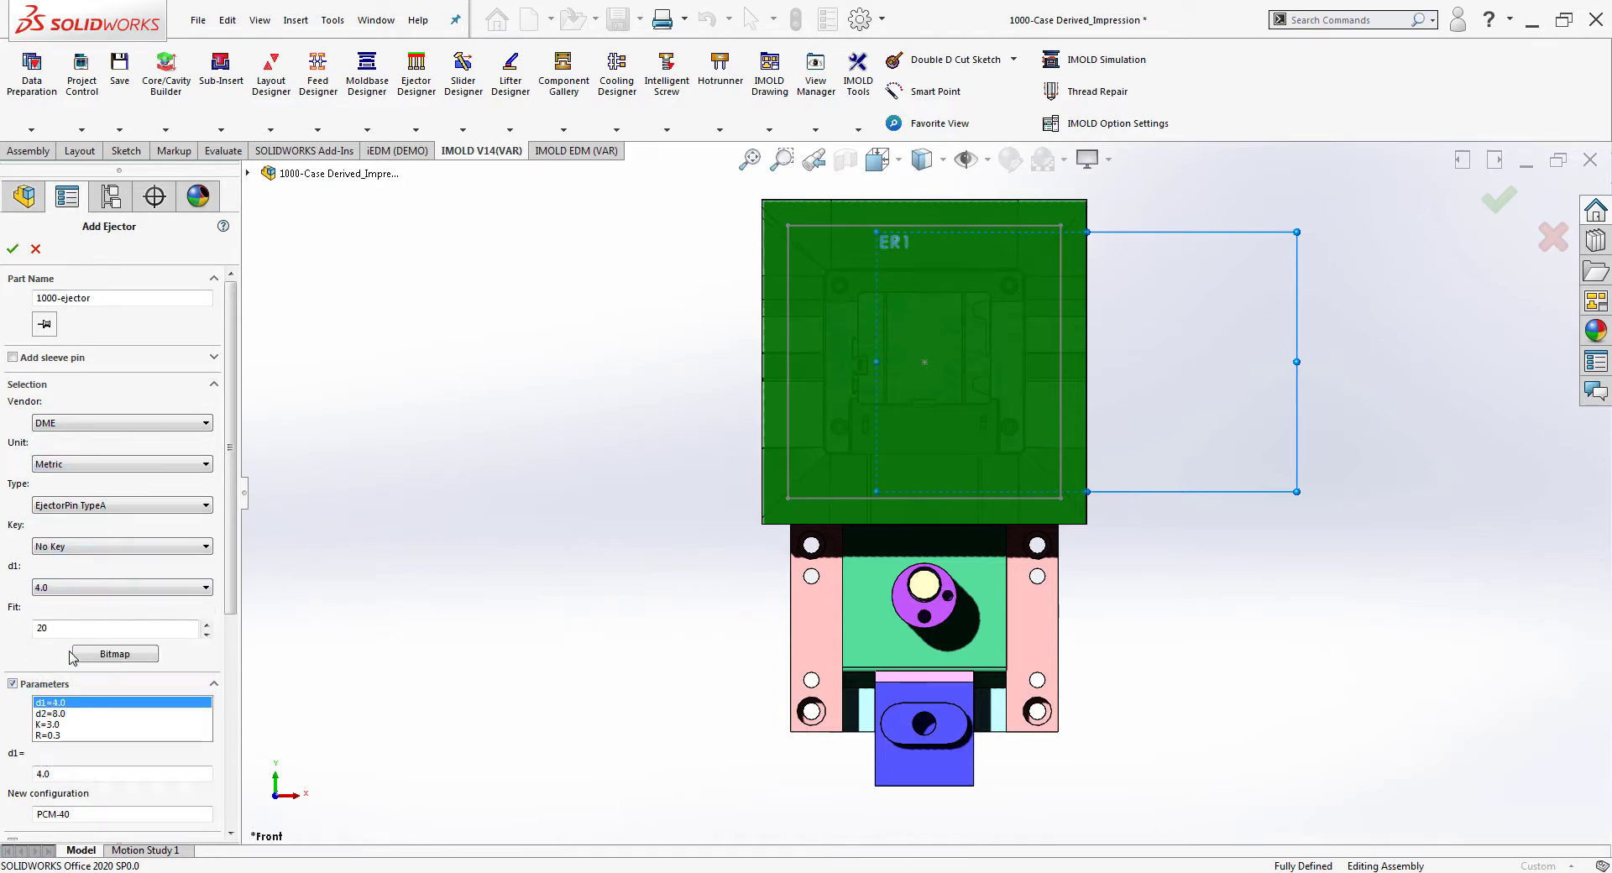
{"action": "left_click_drag", "start_coordinate": [234, 612], "coordinate": [234, 709]}
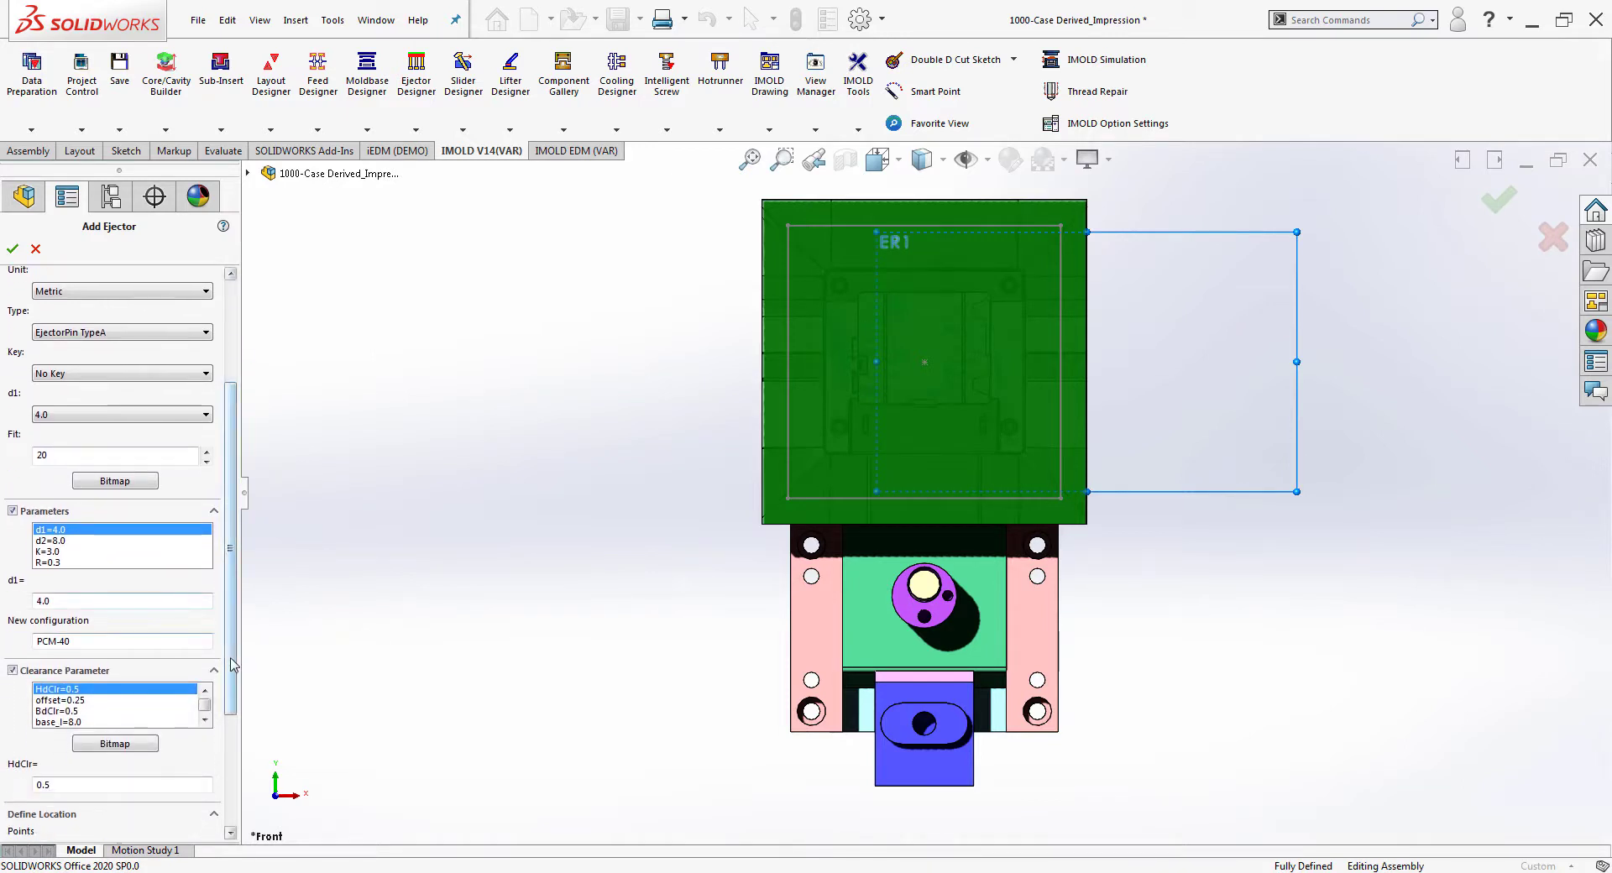
{"action": "scroll", "coordinate": [168, 763], "scroll_direction": "down", "scroll_amount": 3}
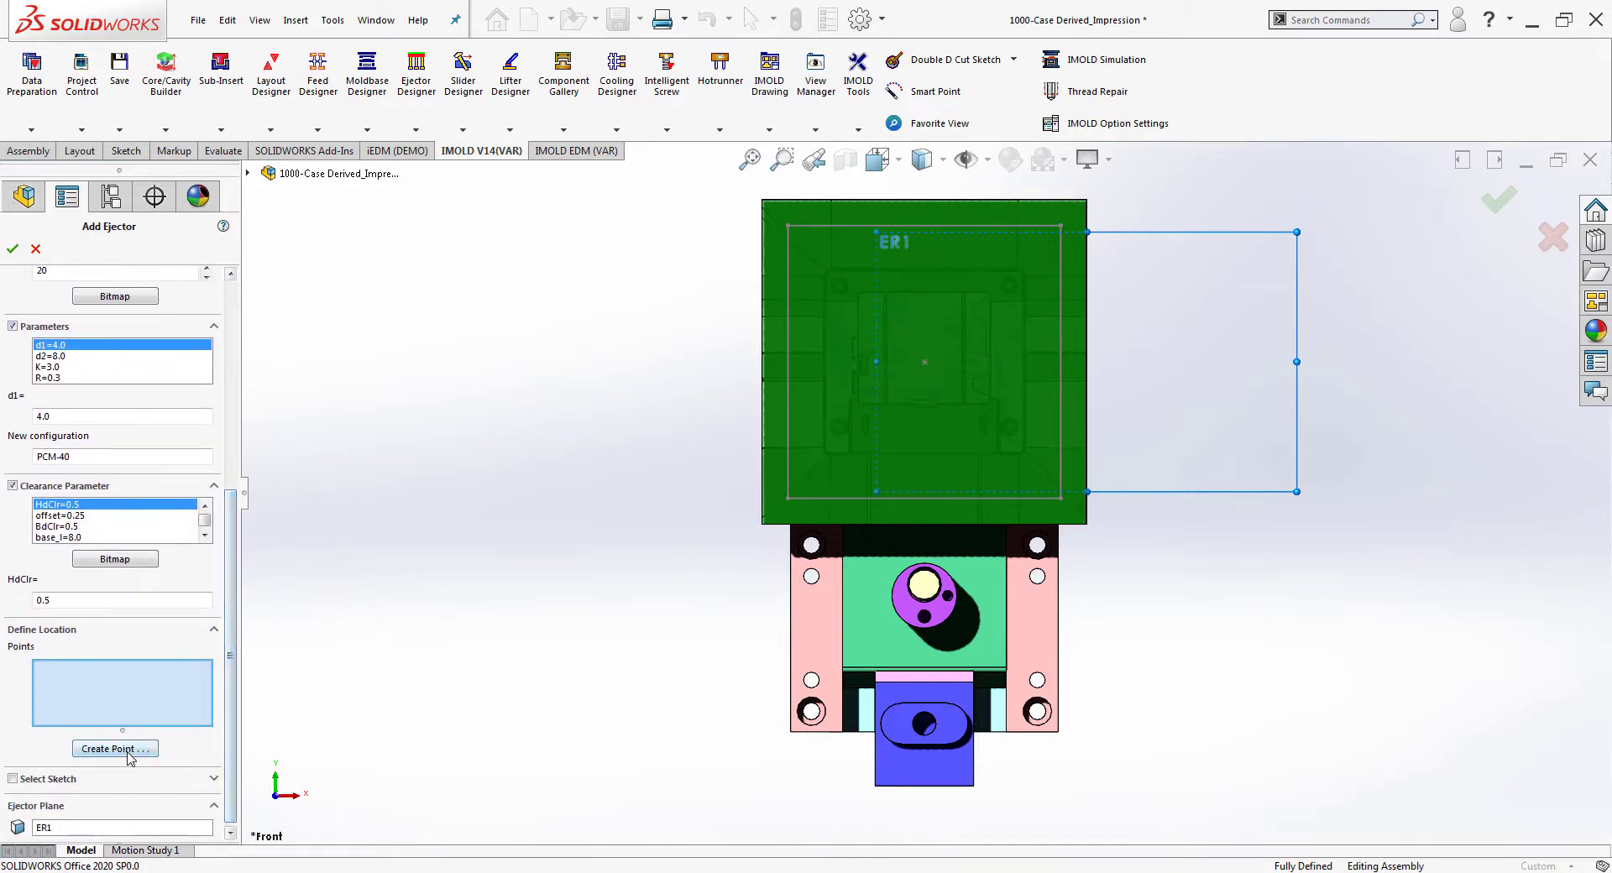
{"action": "left_click", "coordinate": [129, 750]}
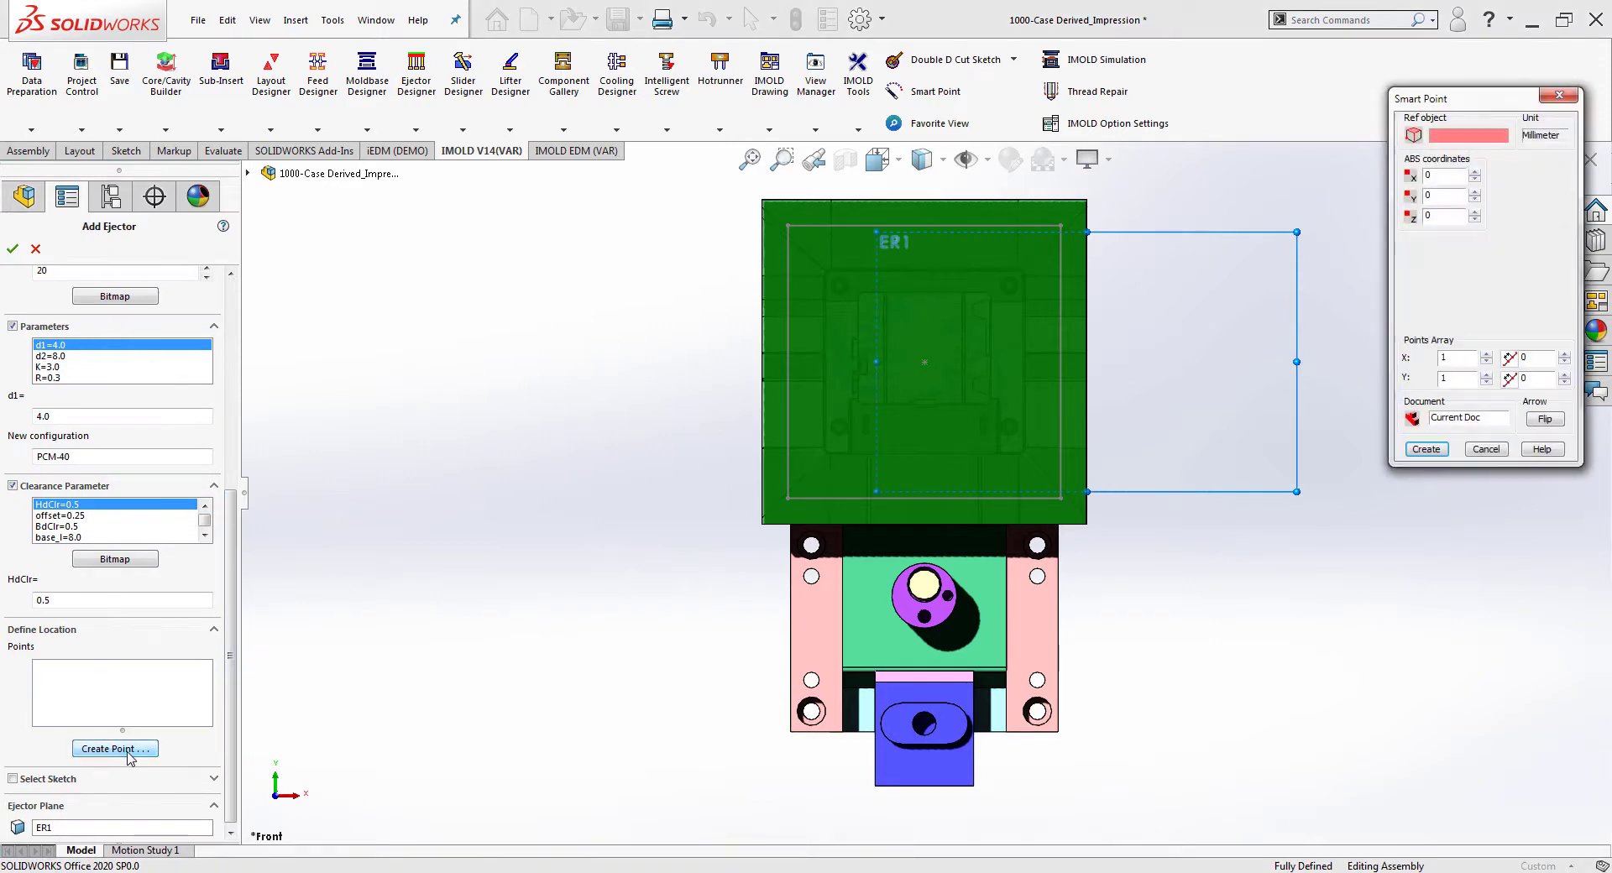
Hide the green block covering the case, keeping the Smart Point dialog clear of the model.
{"action": "left_click_drag", "start_coordinate": [1453, 108], "coordinate": [537, 223]}
{"action": "middle_click_drag", "start_coordinate": [745, 421], "coordinate": [820, 319]}
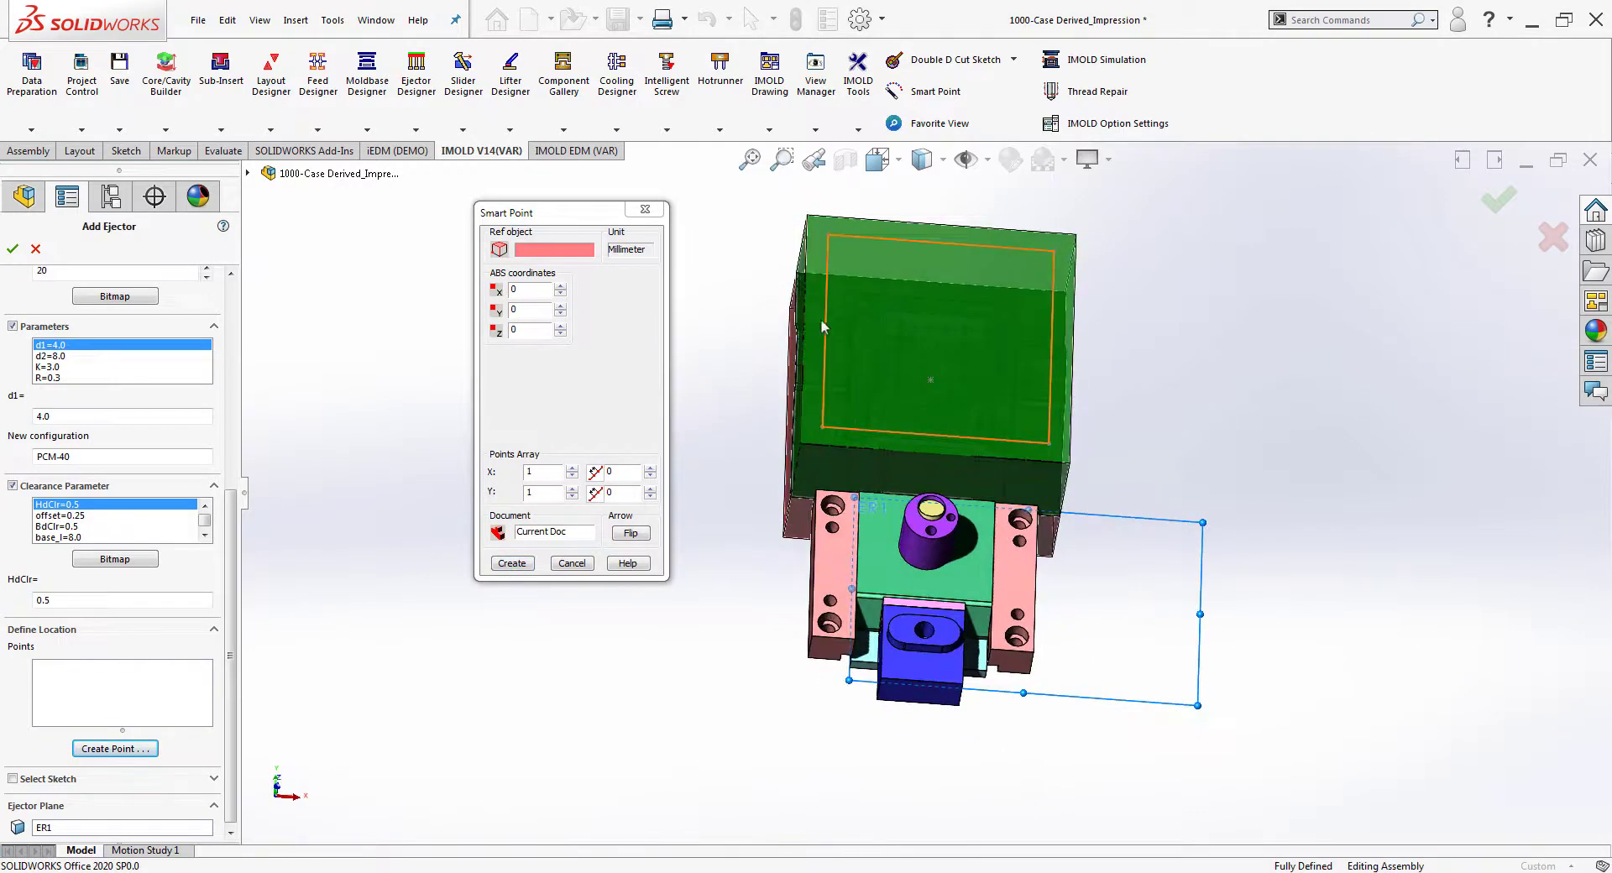
{"action": "right_click", "coordinate": [898, 231]}
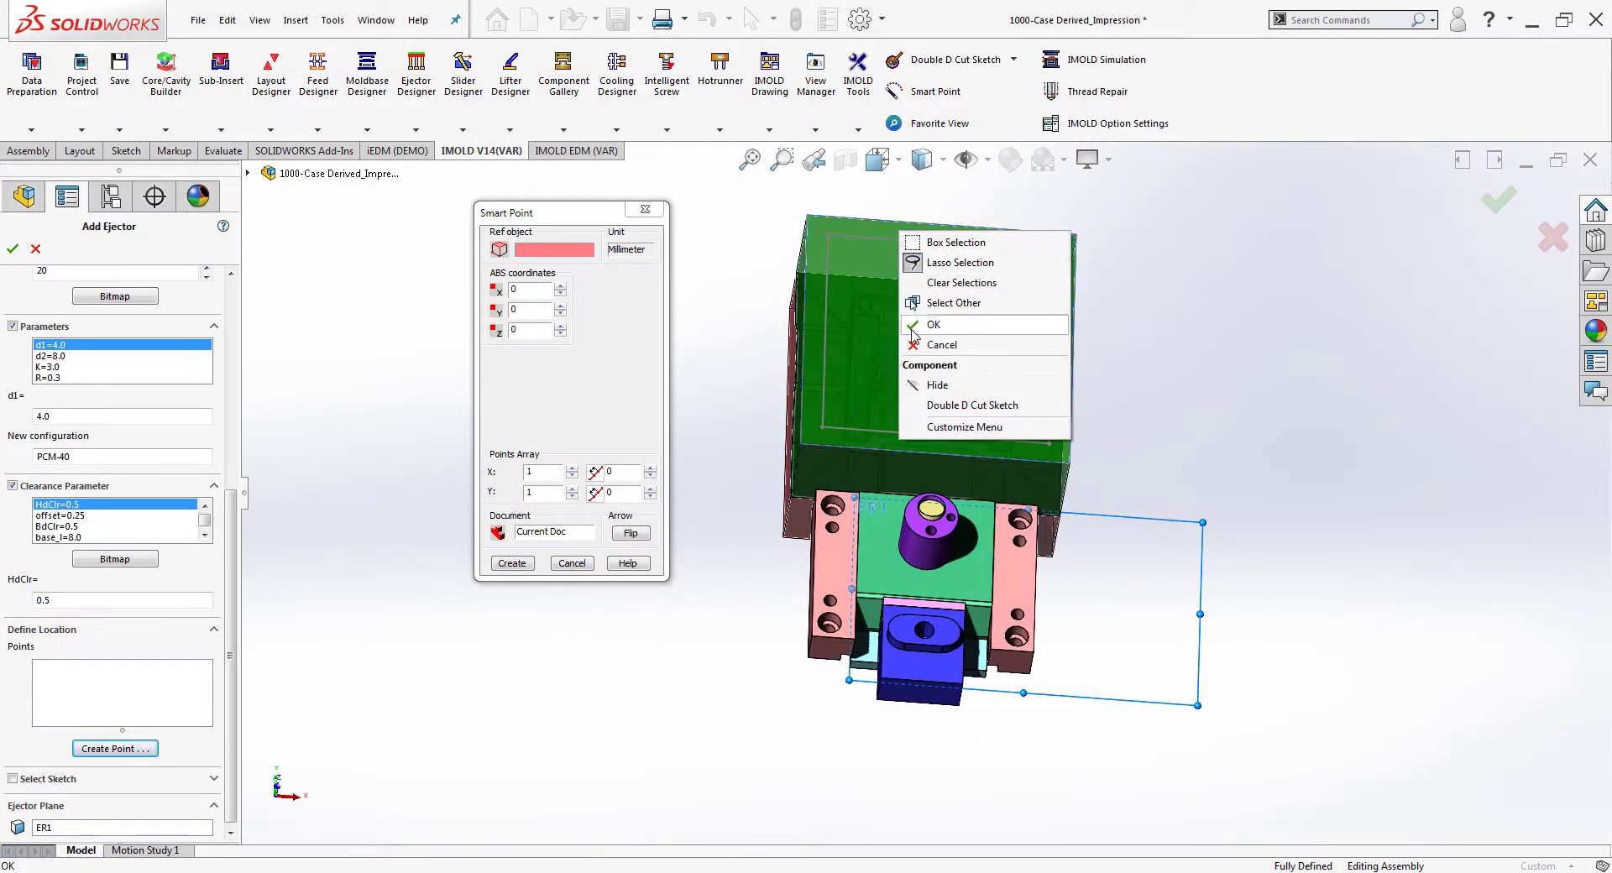
{"action": "left_click", "coordinate": [934, 387]}
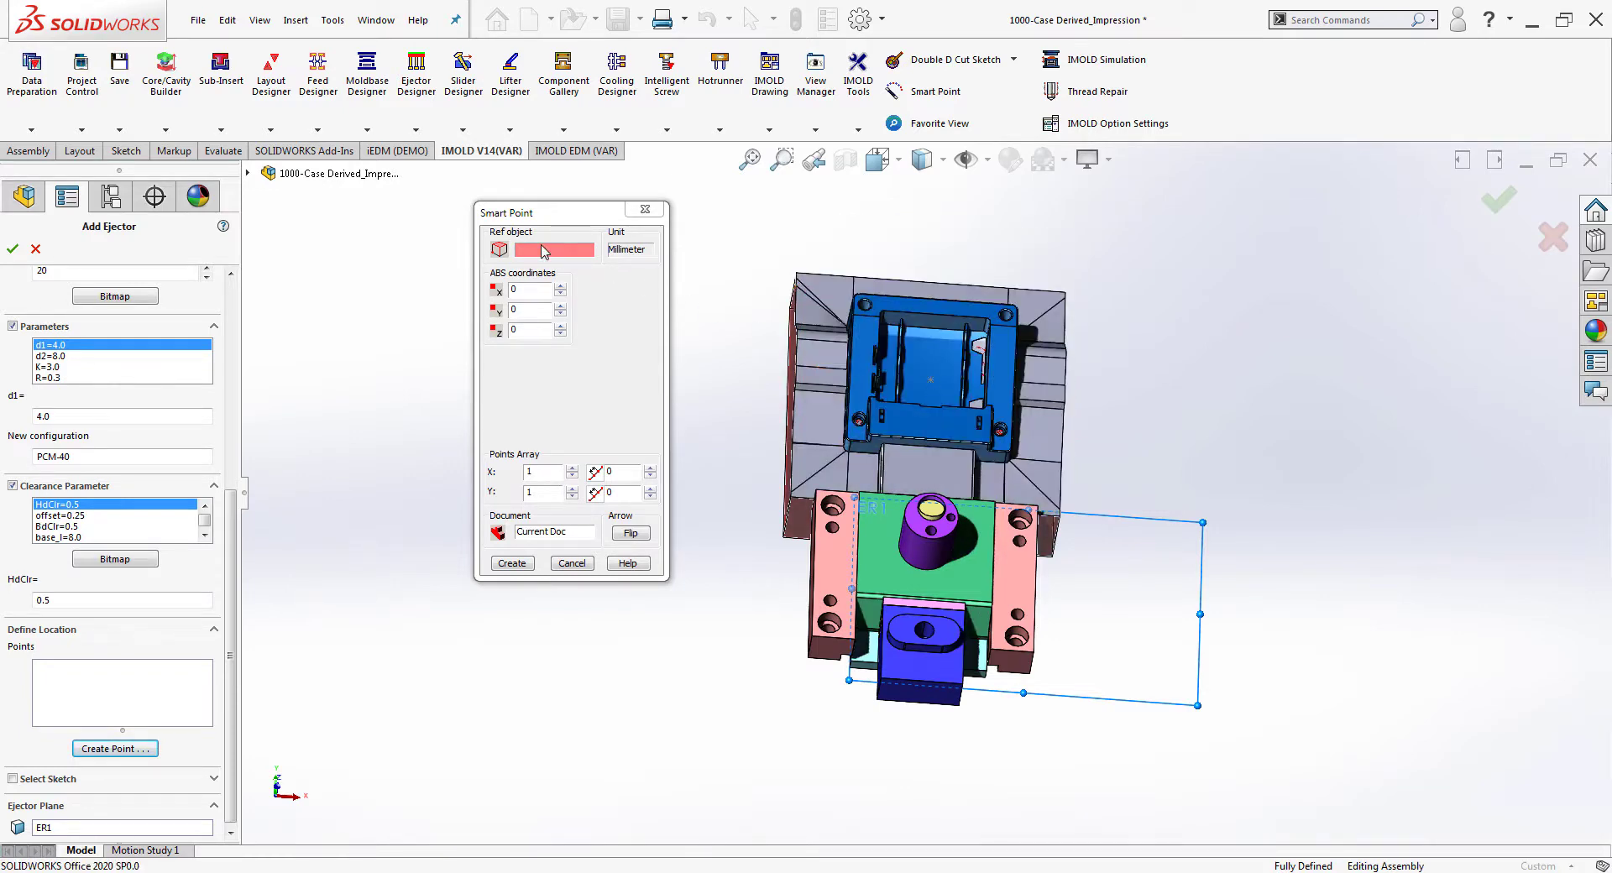
Create a smart point from the centre of the case's lower front face, with X set to 12 and Y to -25.
{"action": "left_click", "coordinate": [929, 428]}
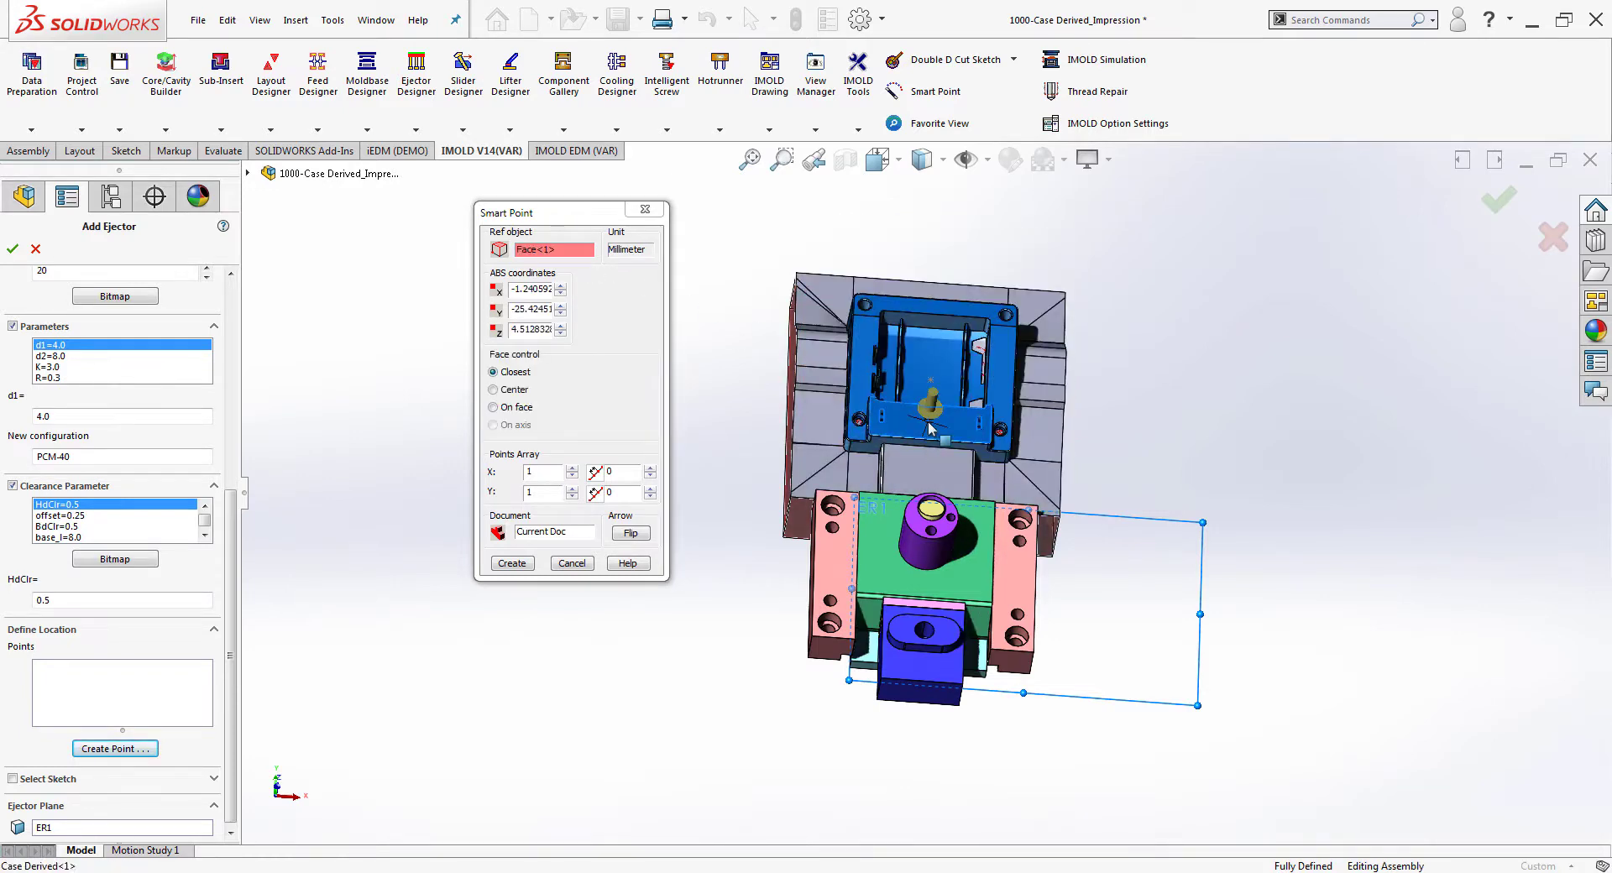
{"action": "left_click", "coordinate": [493, 390]}
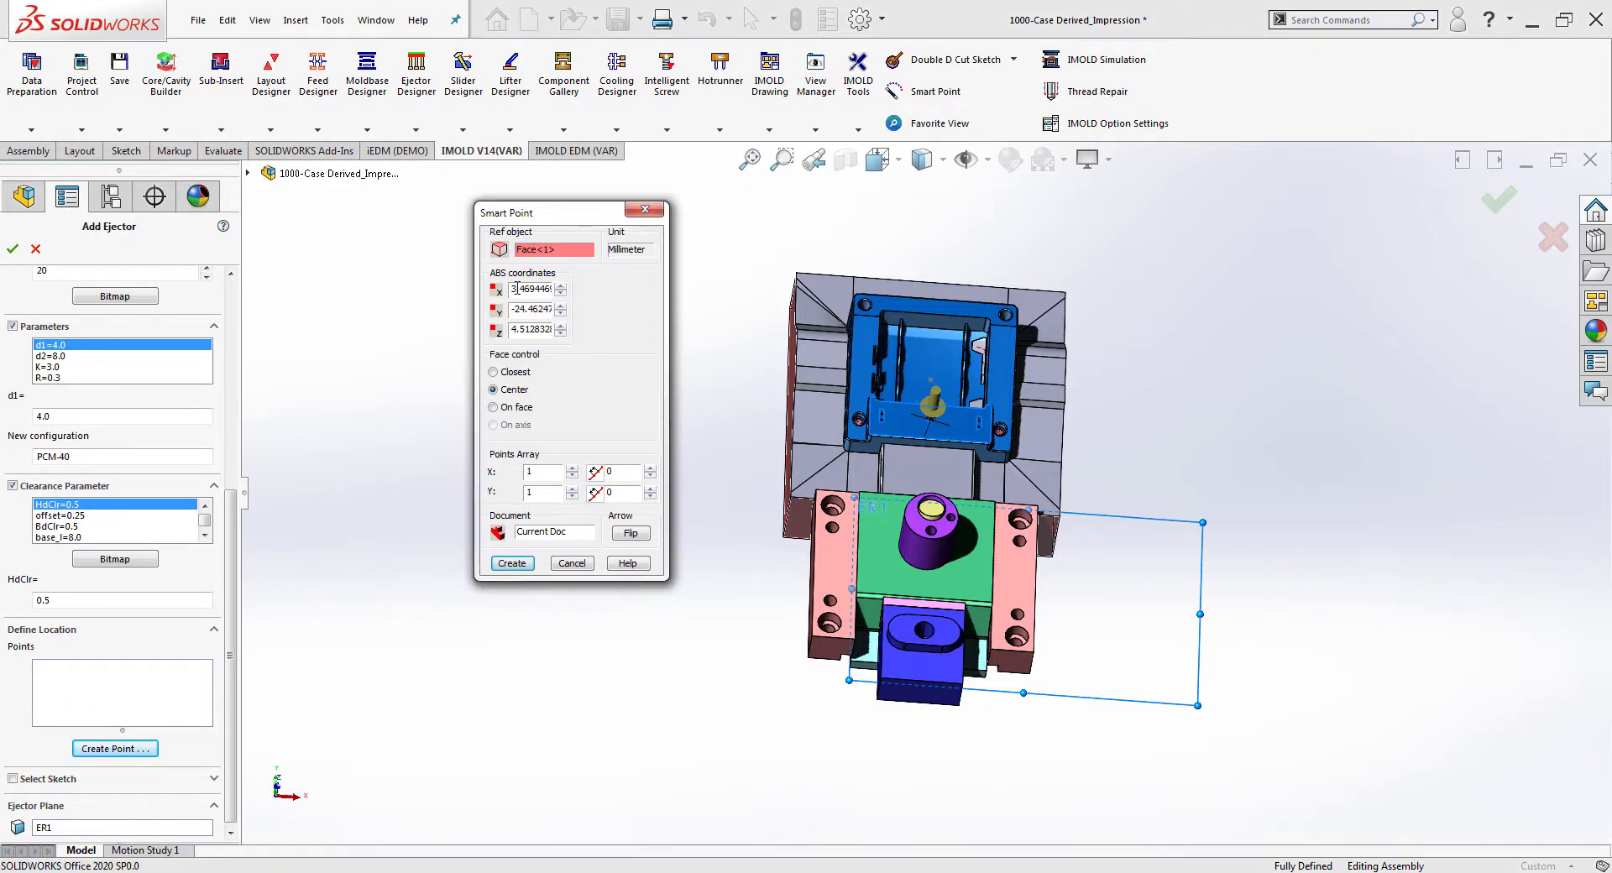
{"action": "double_click", "coordinate": [513, 289]}
{"action": "type", "text": "12"}
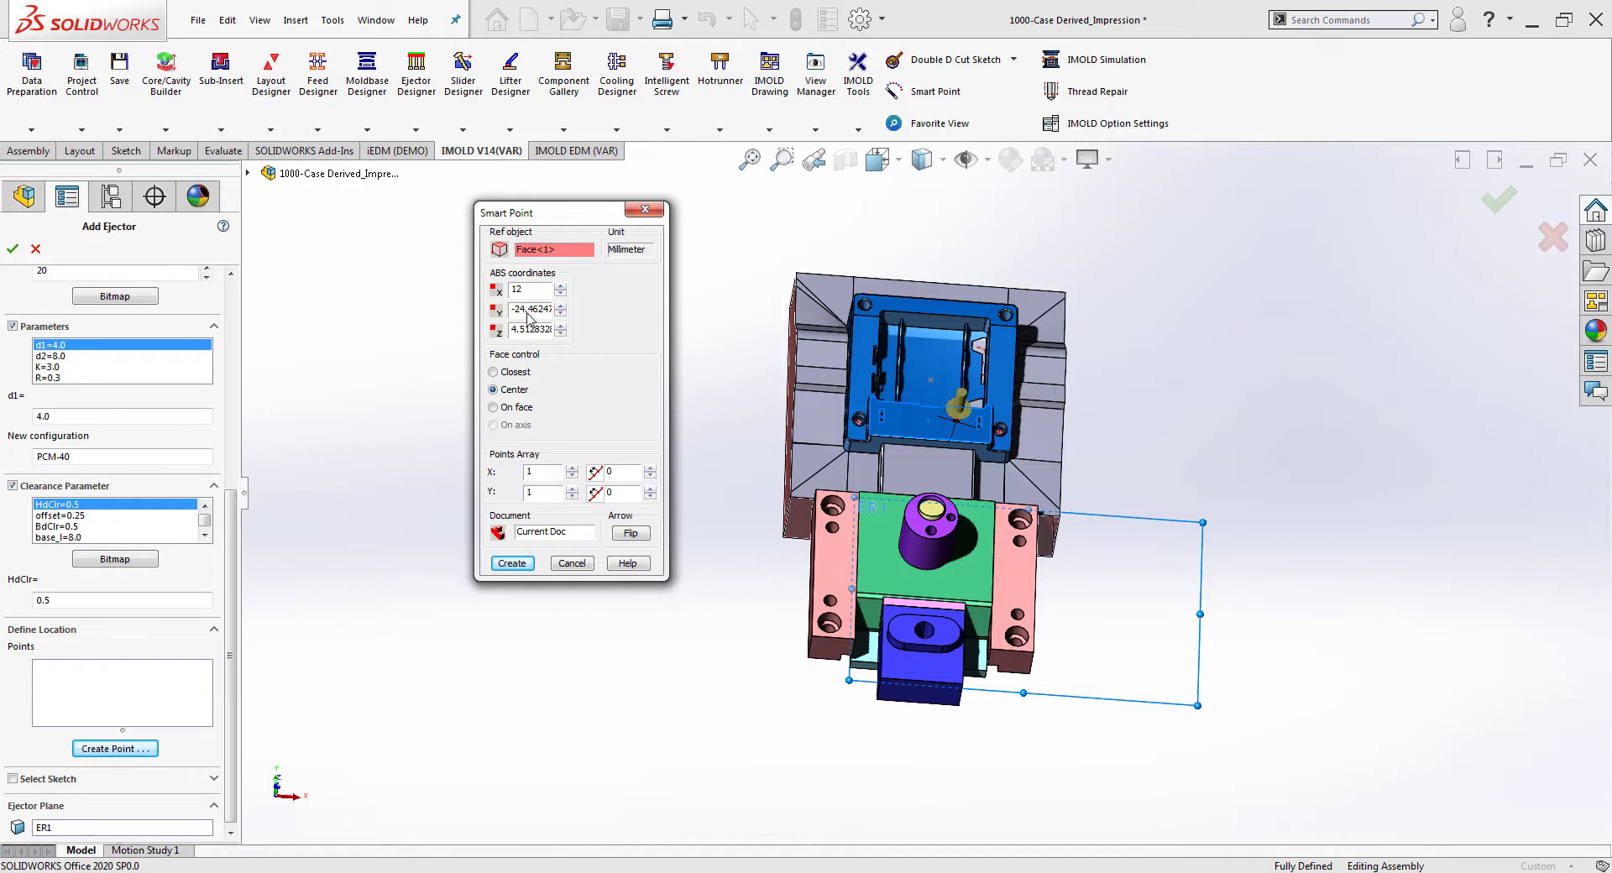
{"action": "double_click", "coordinate": [518, 310]}
{"action": "type", "text": "-25"}
{"action": "left_click", "coordinate": [520, 566]}
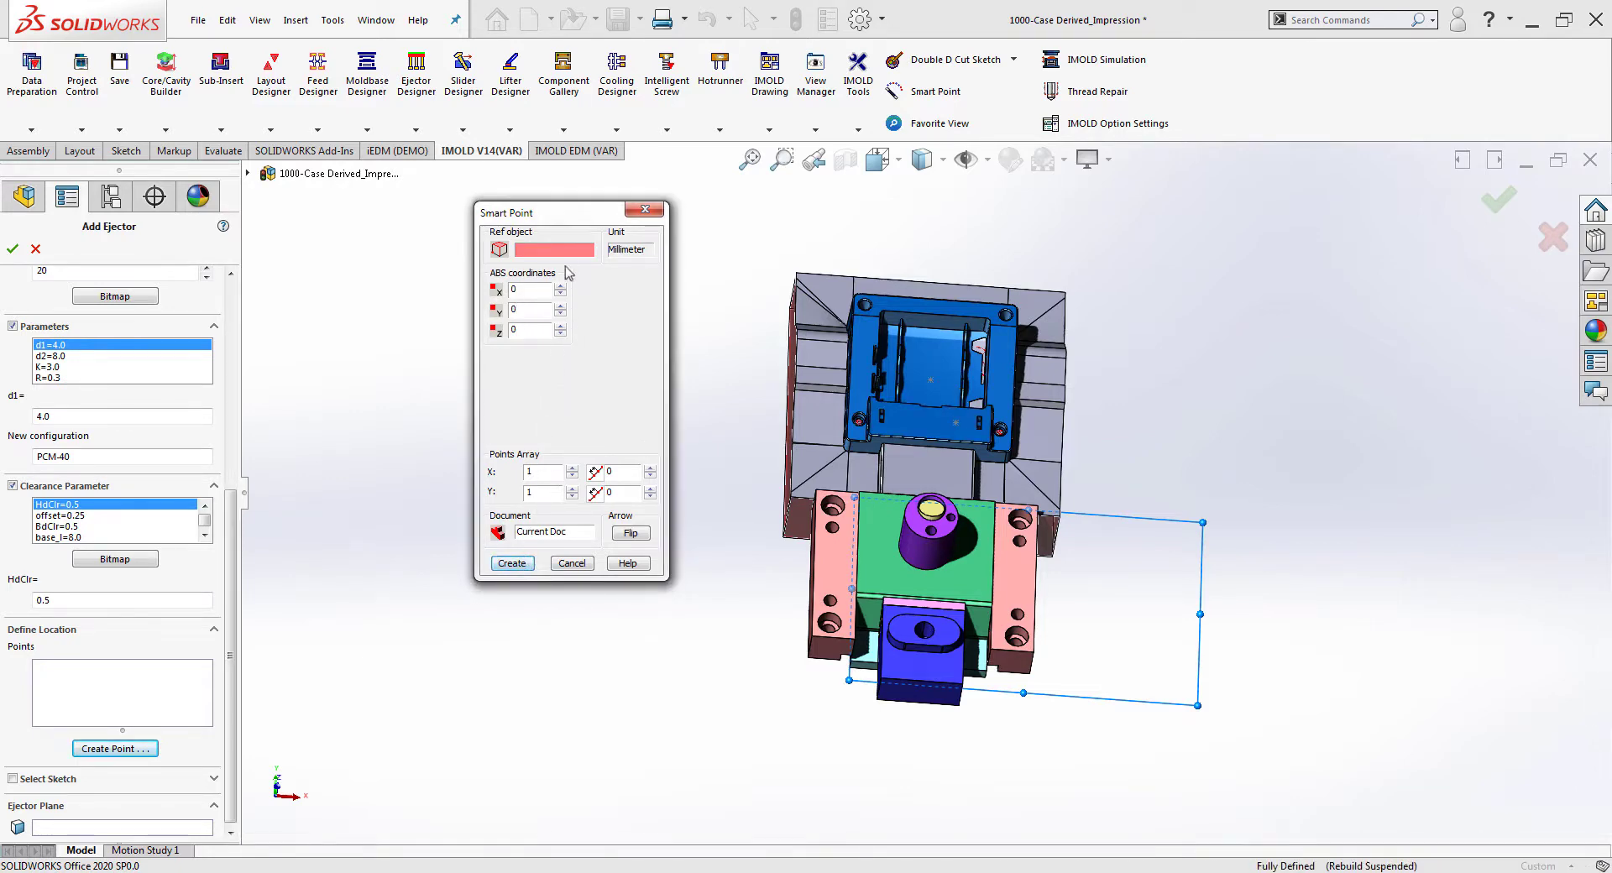
Create a second smart point on the lower face by offsetting the first point in negative X to the face's opposite half.
{"action": "left_click", "coordinate": [955, 422]}
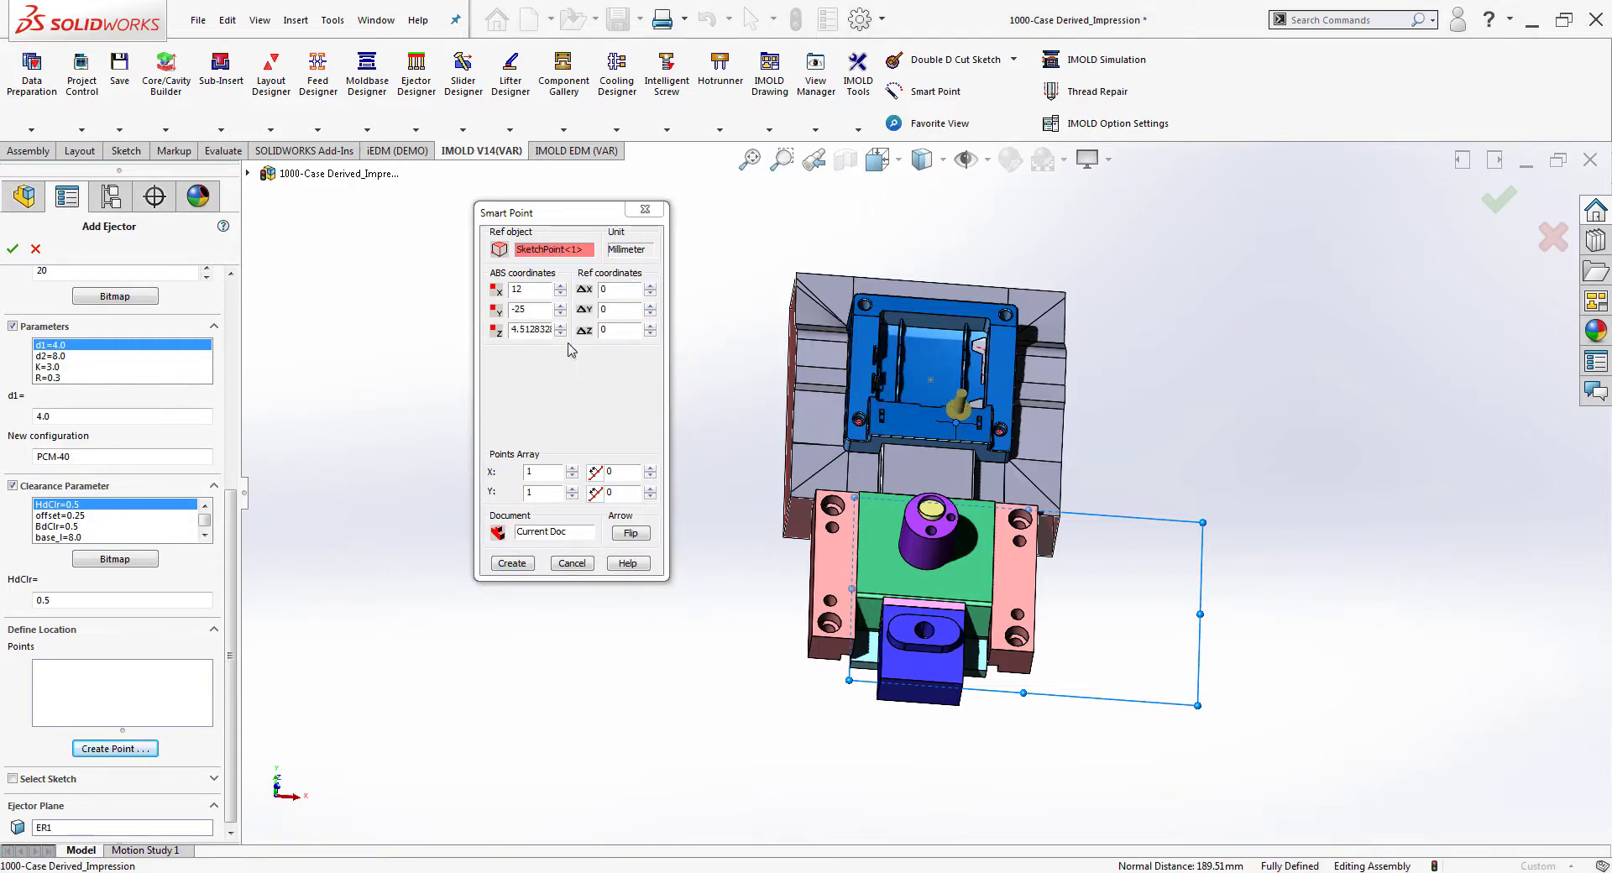
{"action": "left_click", "coordinate": [649, 314]}
{"action": "left_click", "coordinate": [649, 308]}
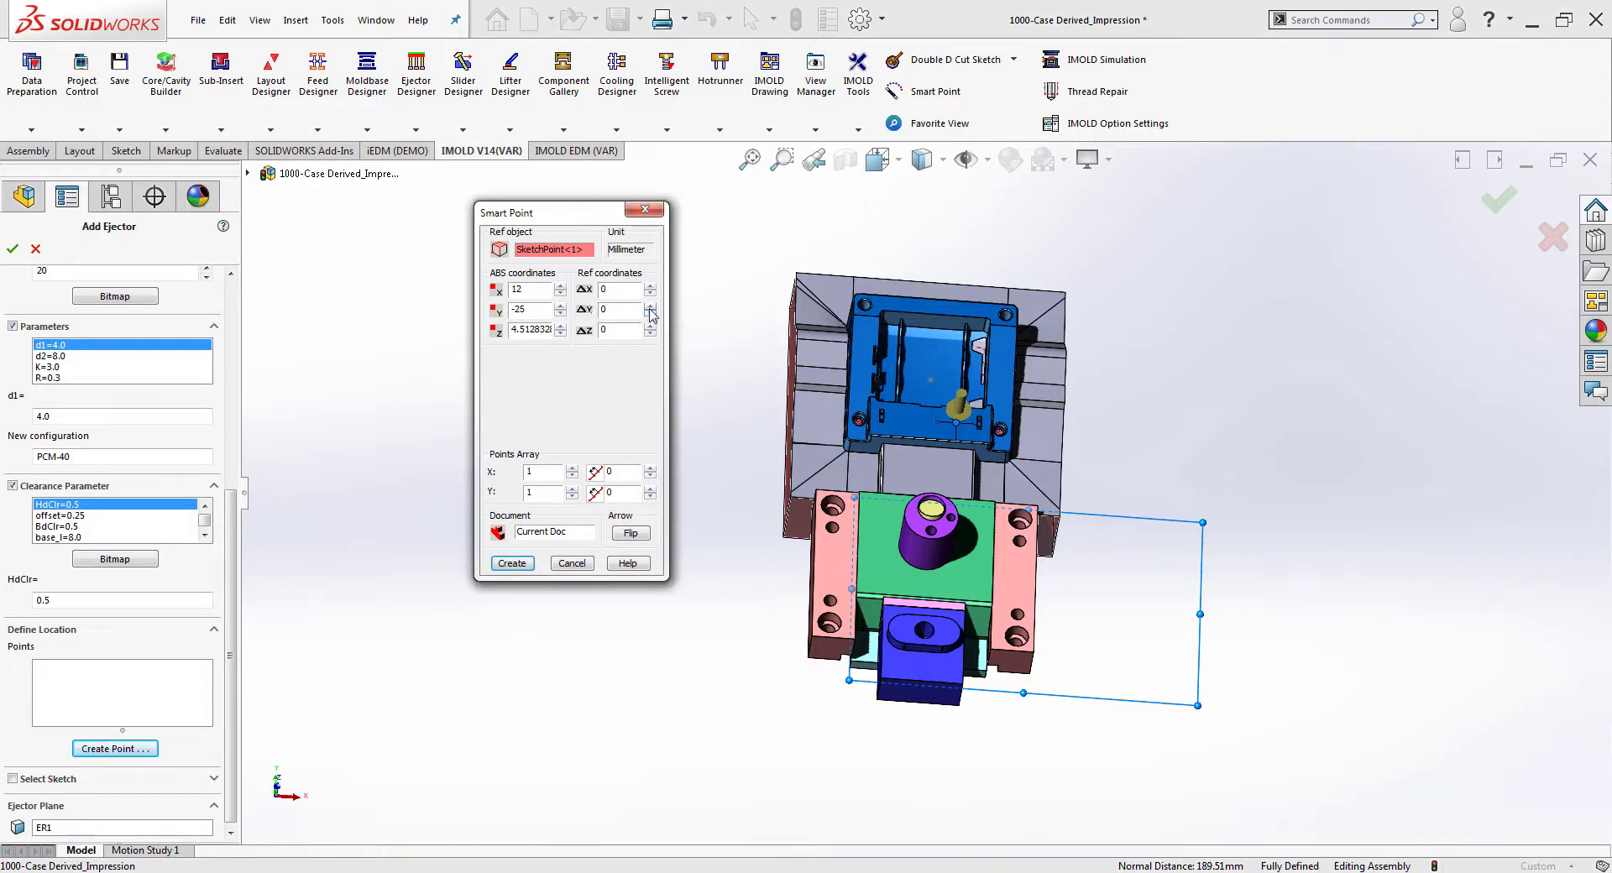
{"action": "left_click", "coordinate": [650, 294]}
{"action": "left_click", "coordinate": [650, 293]}
{"action": "left_click", "coordinate": [650, 293]}
{"action": "left_click", "coordinate": [650, 293]}
{"action": "left_click", "coordinate": [650, 293]}
{"action": "left_click", "coordinate": [650, 293]}
{"action": "left_click", "coordinate": [650, 293]}
{"action": "left_click", "coordinate": [650, 293]}
{"action": "left_click", "coordinate": [650, 293]}
{"action": "left_click", "coordinate": [650, 293]}
{"action": "left_click", "coordinate": [650, 293]}
{"action": "left_click", "coordinate": [650, 293]}
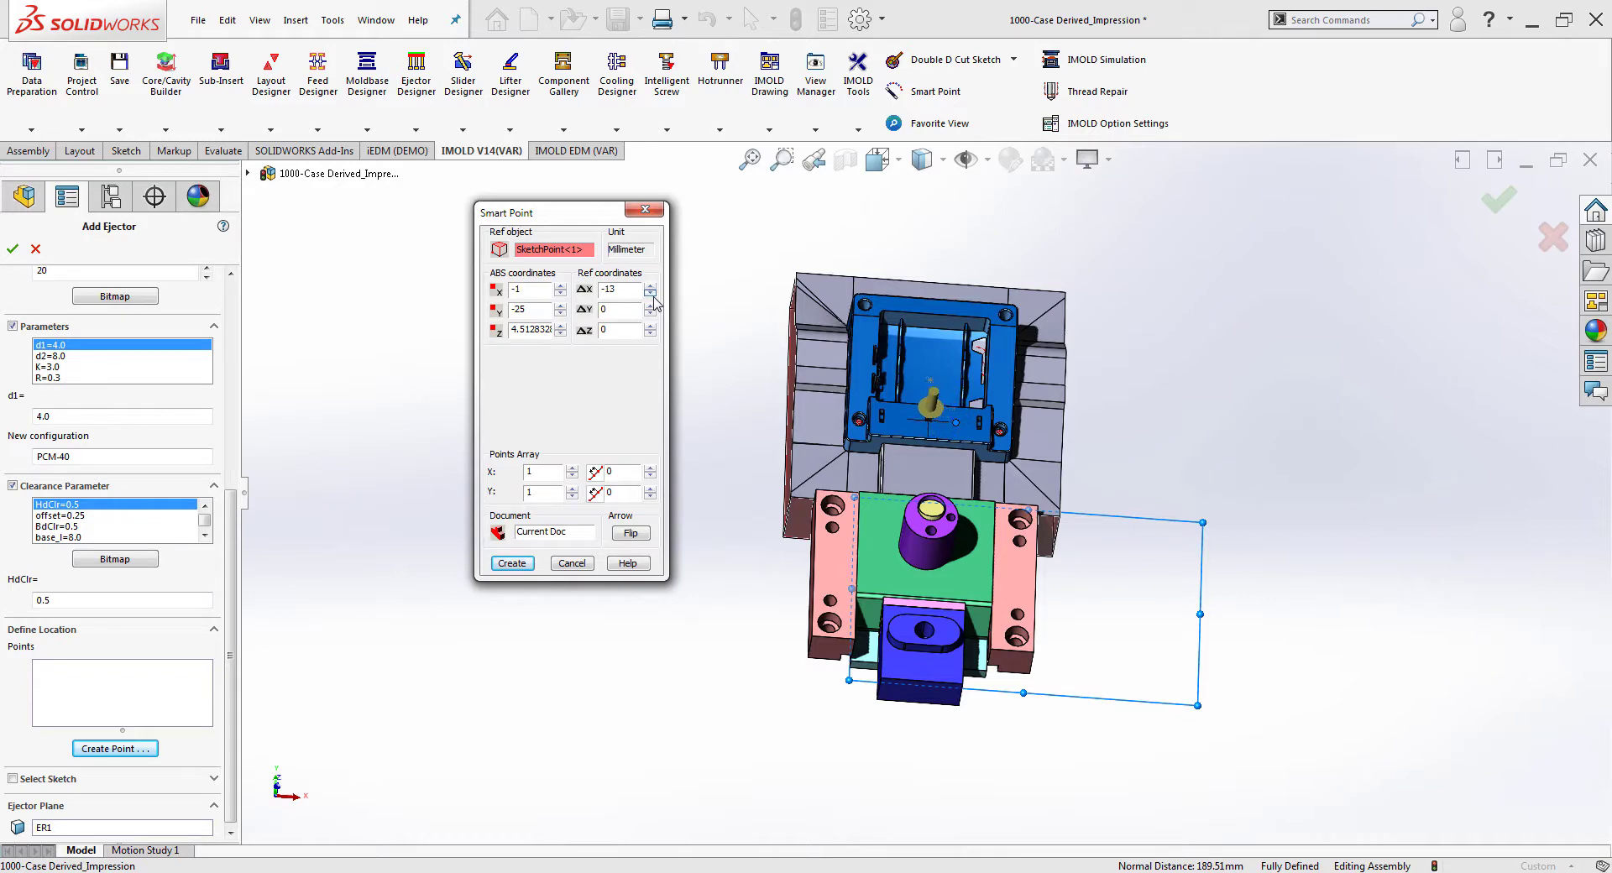
{"action": "left_click", "coordinate": [650, 293]}
{"action": "left_click", "coordinate": [650, 294]}
{"action": "left_click", "coordinate": [650, 293]}
{"action": "left_click", "coordinate": [649, 293]}
{"action": "left_click", "coordinate": [652, 295]}
{"action": "left_click", "coordinate": [653, 295]}
{"action": "left_click", "coordinate": [653, 295]}
{"action": "left_click", "coordinate": [652, 295]}
{"action": "left_click", "coordinate": [652, 295]}
{"action": "left_click", "coordinate": [650, 293]}
{"action": "left_click", "coordinate": [511, 563]}
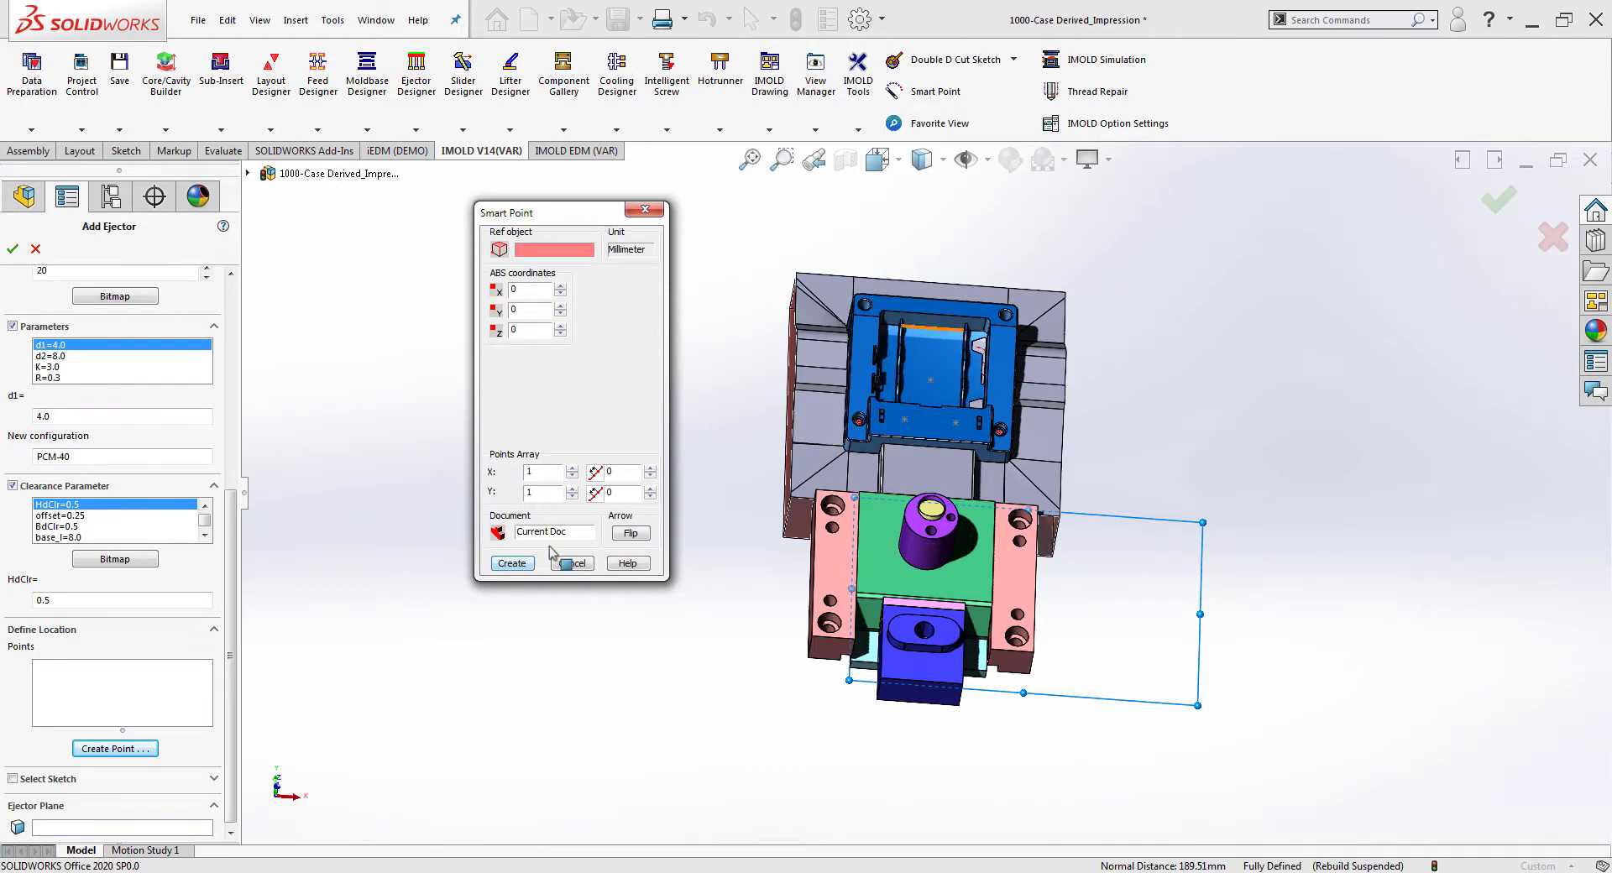
Create a smart point from the centre of the case's left side face, with Y set to 8.
{"action": "left_click", "coordinate": [865, 348]}
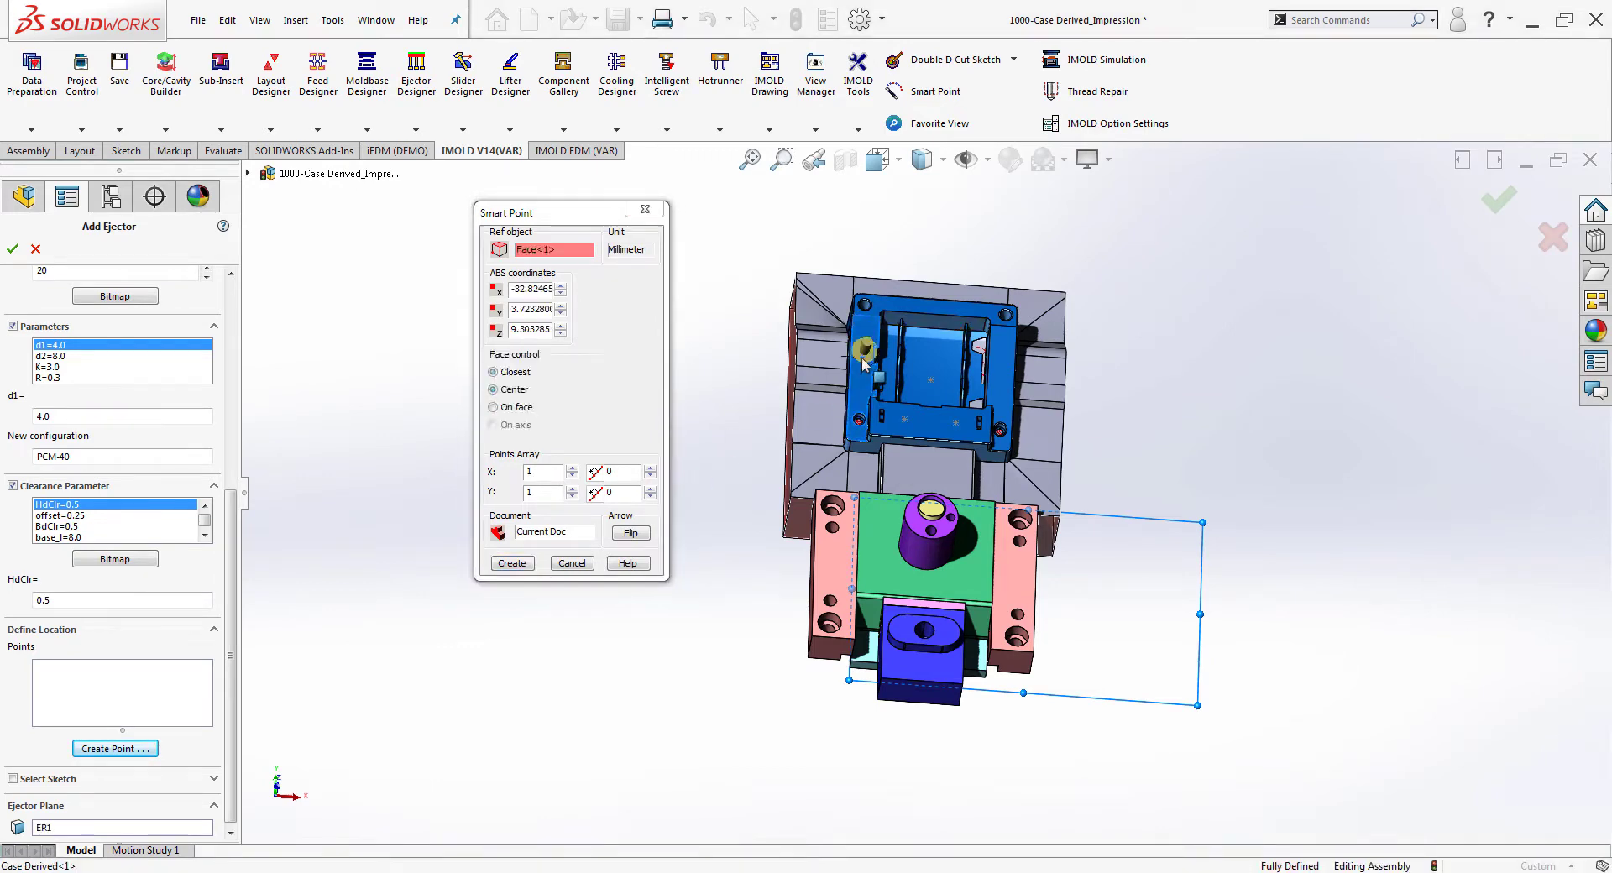
{"action": "left_click", "coordinate": [515, 391]}
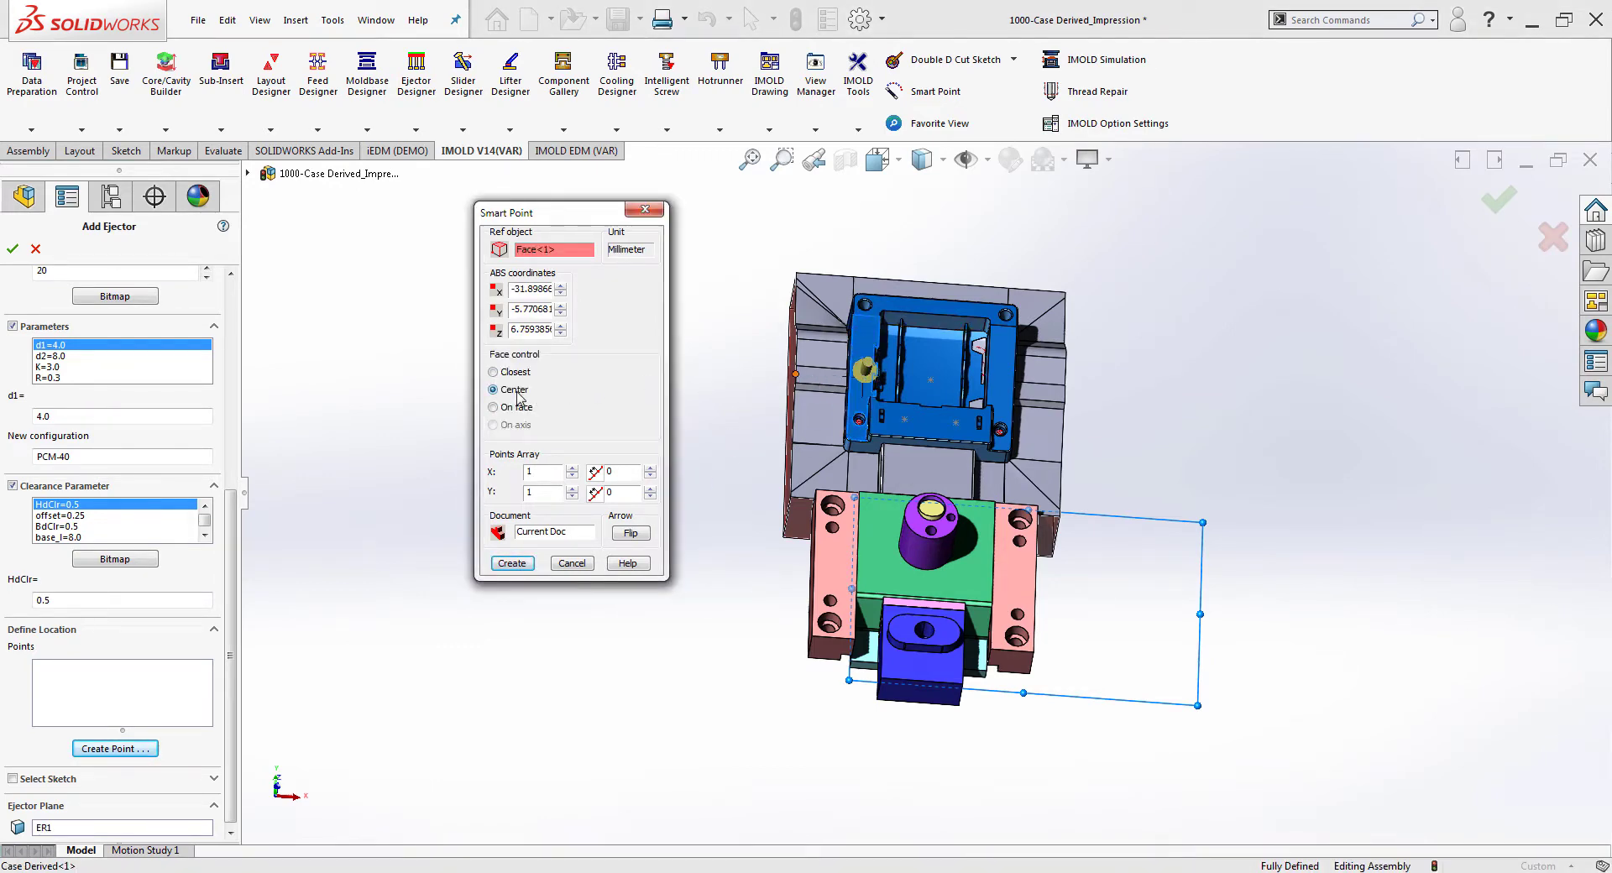
{"action": "left_click_drag", "start_coordinate": [516, 309], "coordinate": [604, 311]}
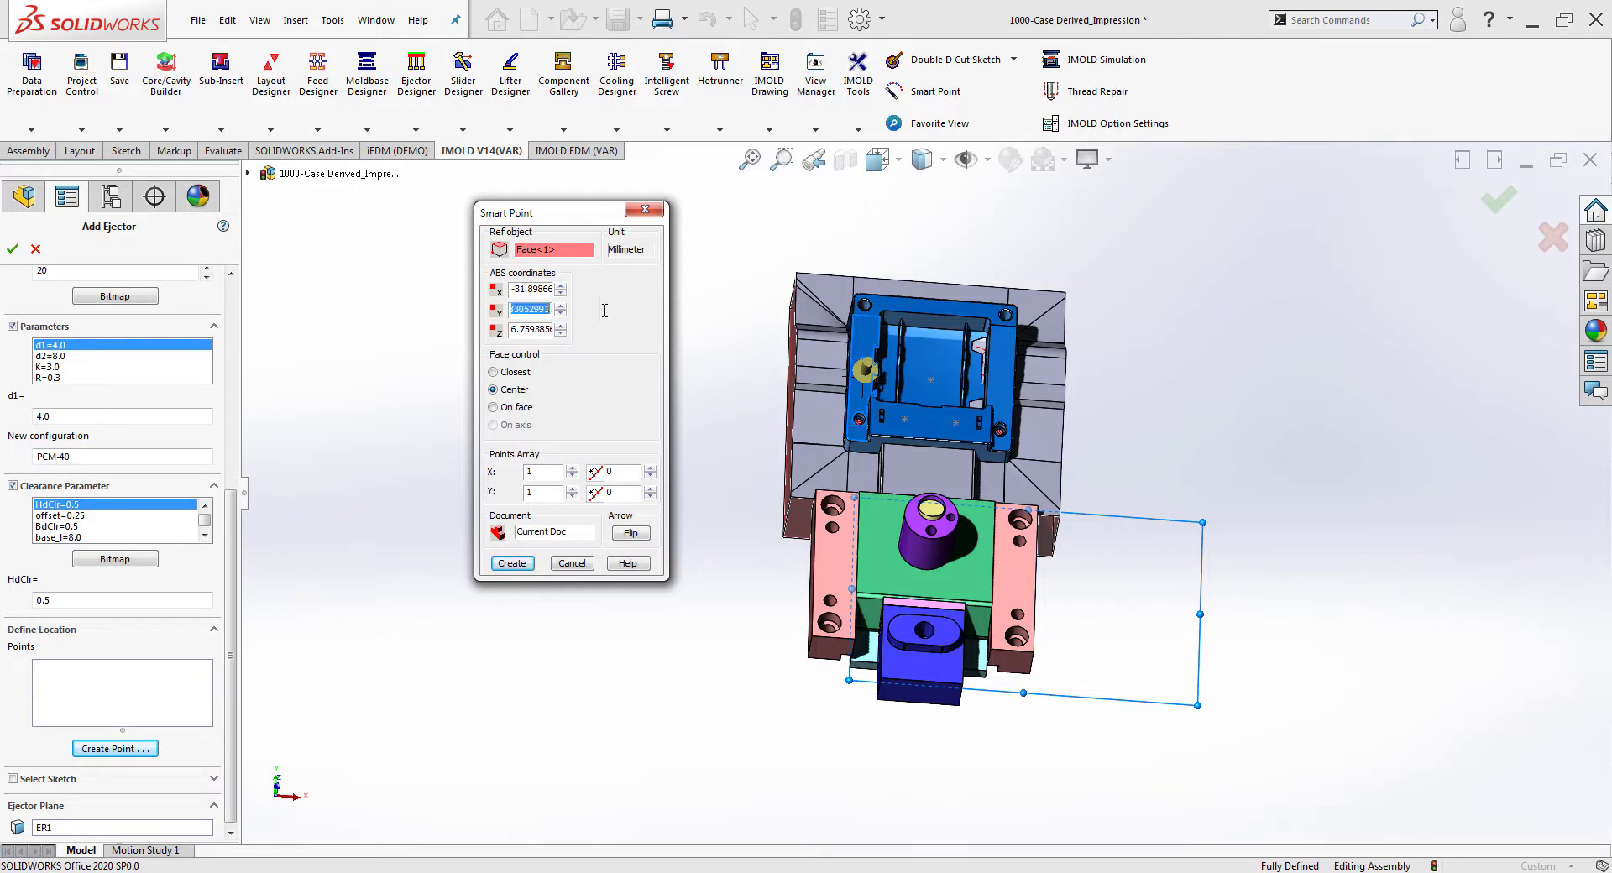
{"action": "type", "text": "-8"}
{"action": "key", "text": "BackSpace"}
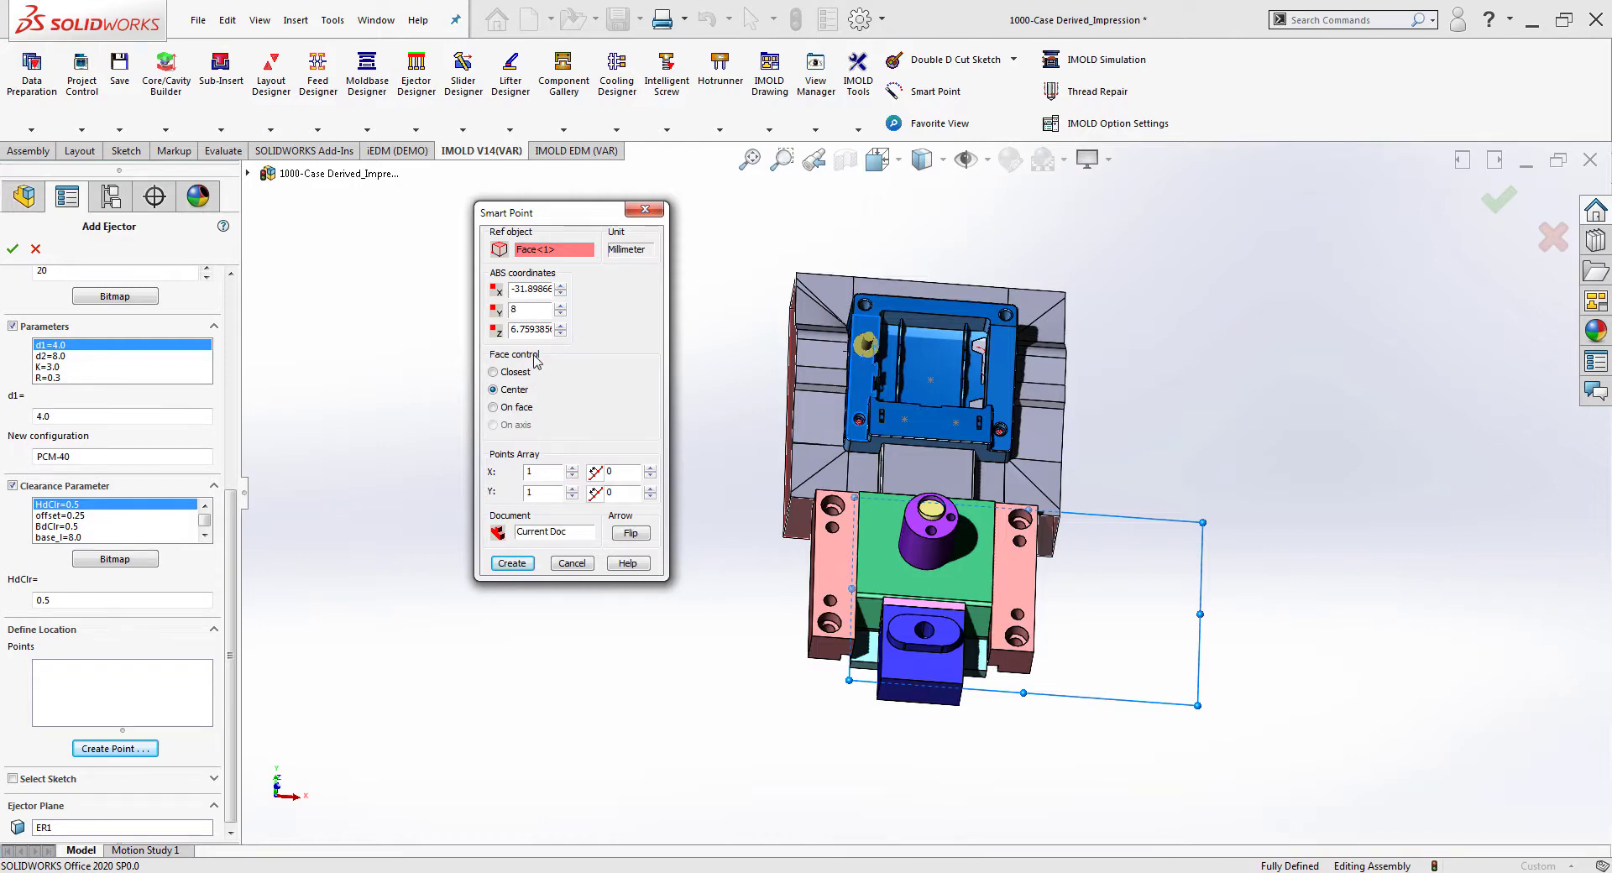
{"action": "left_click", "coordinate": [512, 564]}
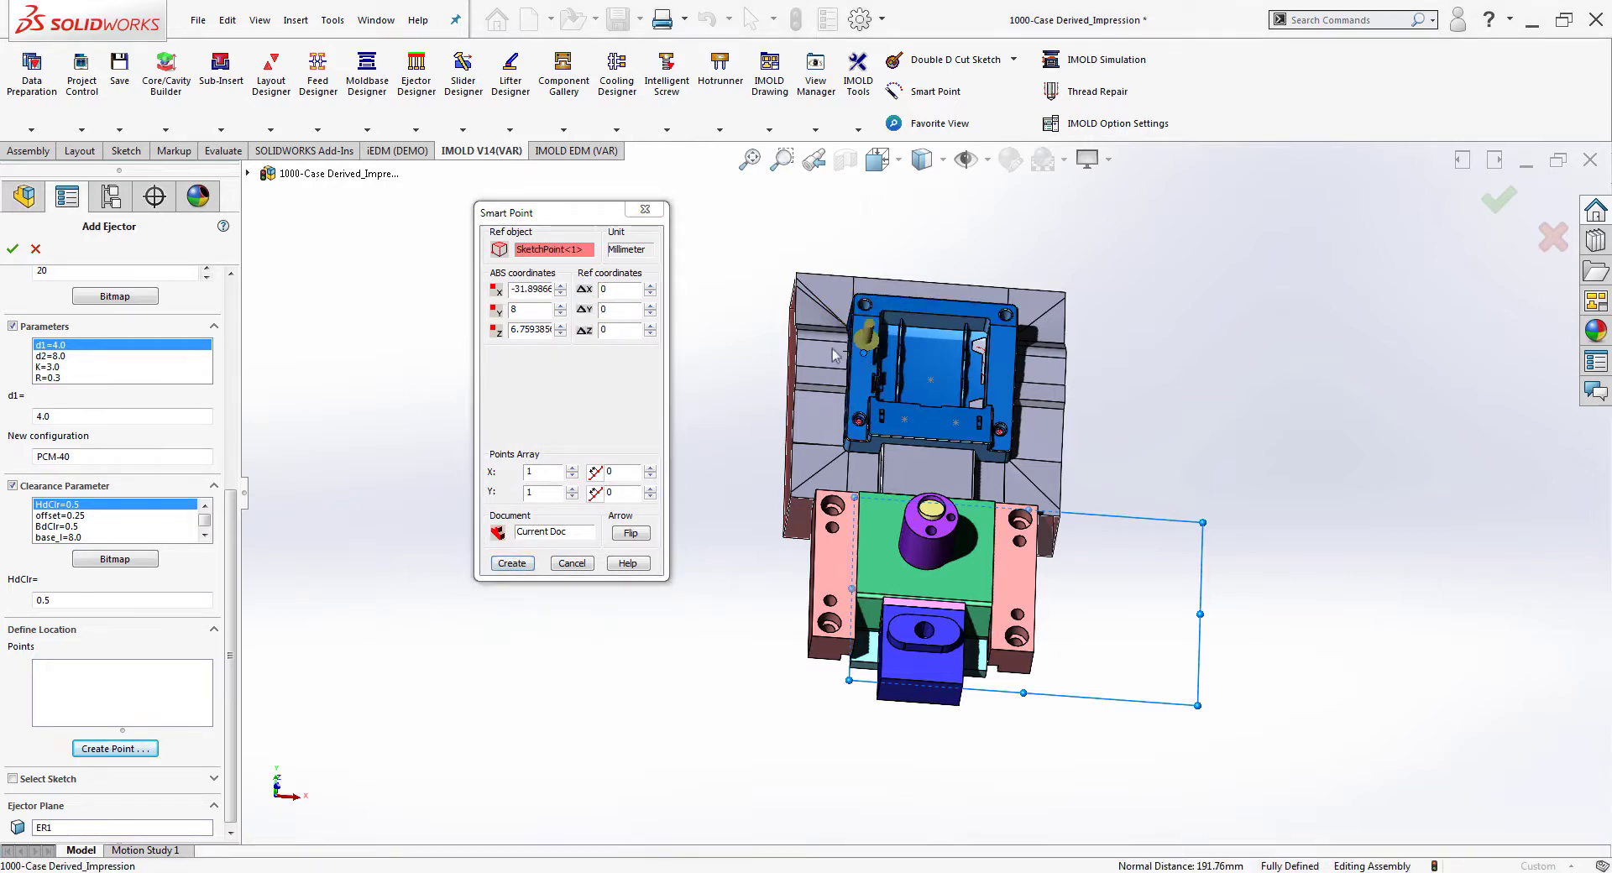
Create another smart point on the left side face, offset -25 in Y from the point at Y 8.
{"action": "left_click", "coordinate": [650, 313]}
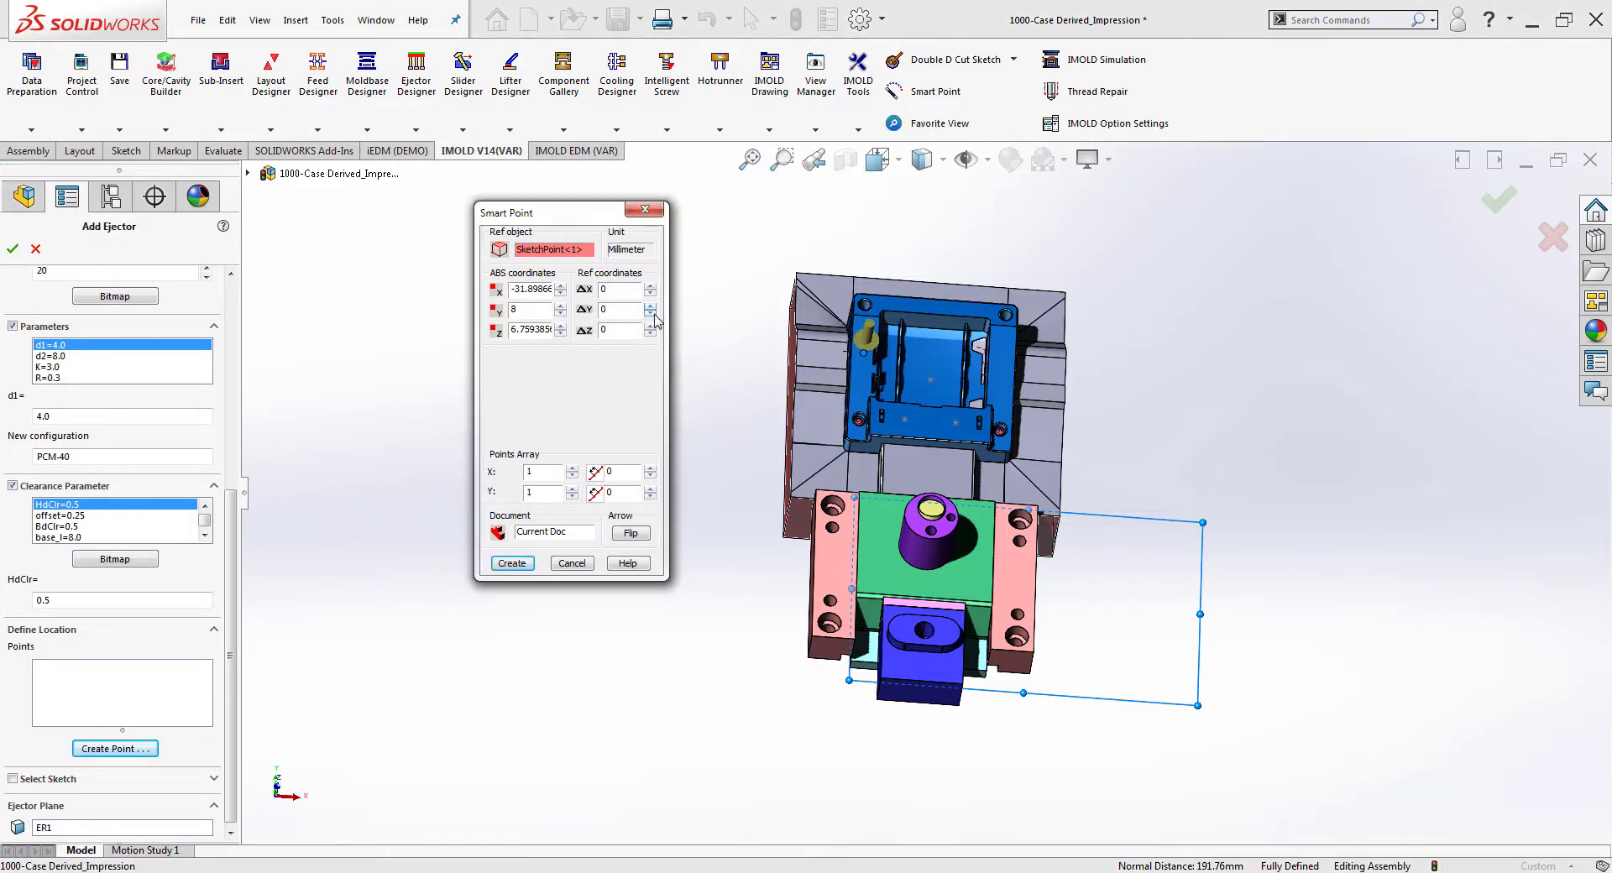
{"action": "left_click", "coordinate": [650, 313]}
{"action": "left_click", "coordinate": [650, 313]}
{"action": "left_click", "coordinate": [650, 313]}
{"action": "left_click", "coordinate": [649, 313]}
{"action": "left_click", "coordinate": [650, 313]}
{"action": "left_click", "coordinate": [650, 313]}
{"action": "left_click", "coordinate": [650, 313]}
{"action": "left_click", "coordinate": [650, 313]}
{"action": "left_click", "coordinate": [650, 313]}
{"action": "left_click", "coordinate": [650, 314]}
{"action": "left_click", "coordinate": [650, 313]}
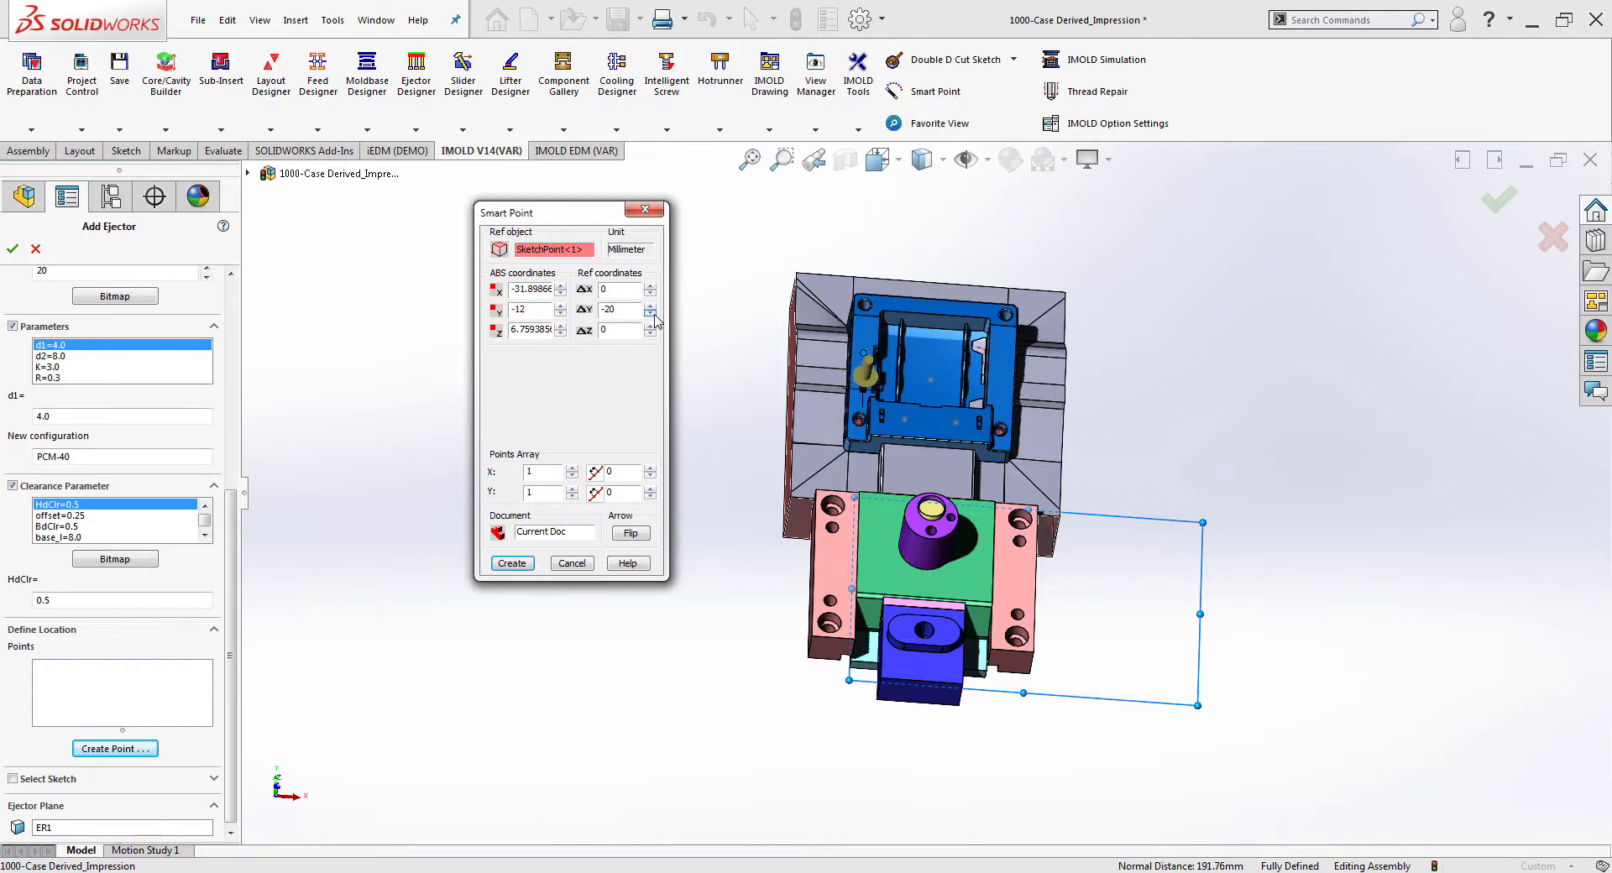
{"action": "left_click", "coordinate": [650, 313]}
{"action": "left_click", "coordinate": [650, 313]}
{"action": "left_click", "coordinate": [650, 313]}
{"action": "left_click", "coordinate": [649, 313]}
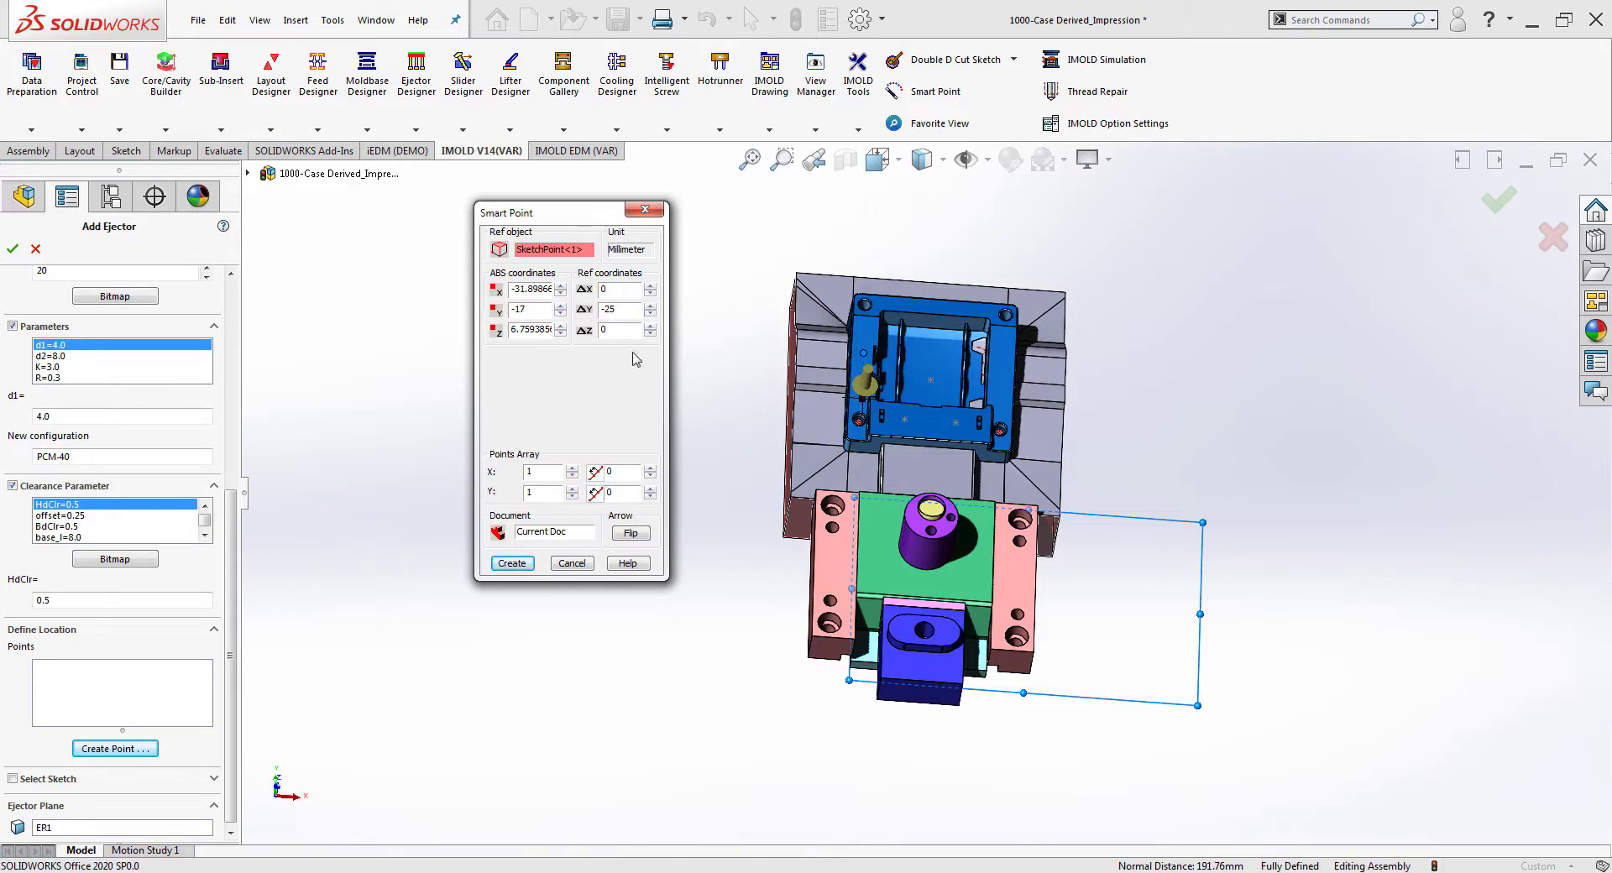
{"action": "left_click", "coordinate": [512, 563]}
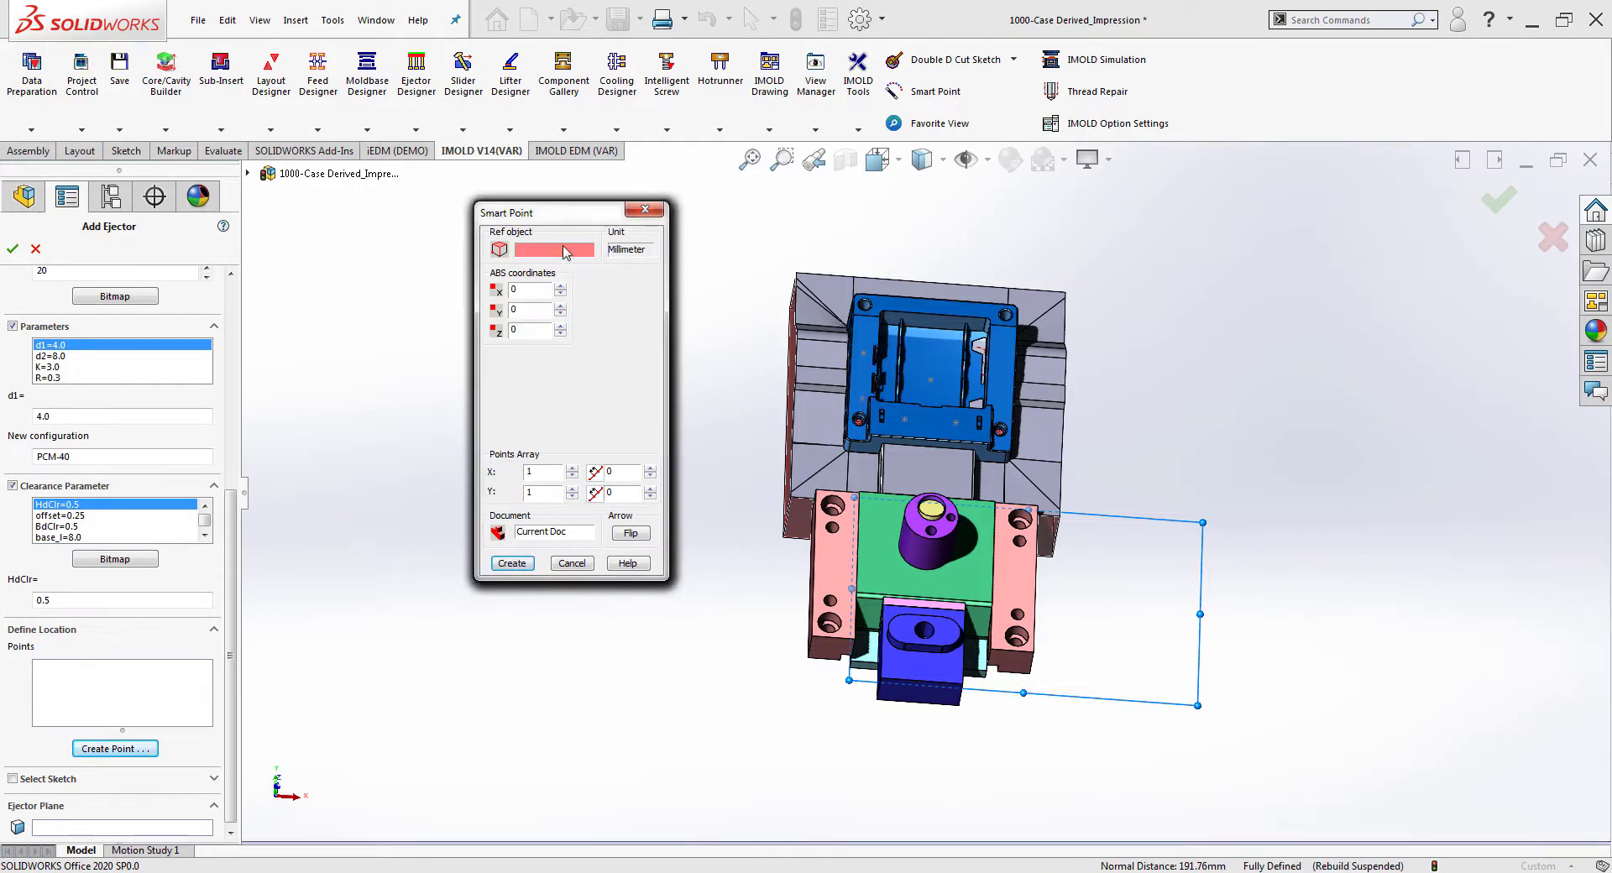
Create a smart point from the centre of the case's right side face, with Y set to 8.
{"action": "left_click", "coordinate": [1007, 368]}
{"action": "left_click", "coordinate": [514, 390]}
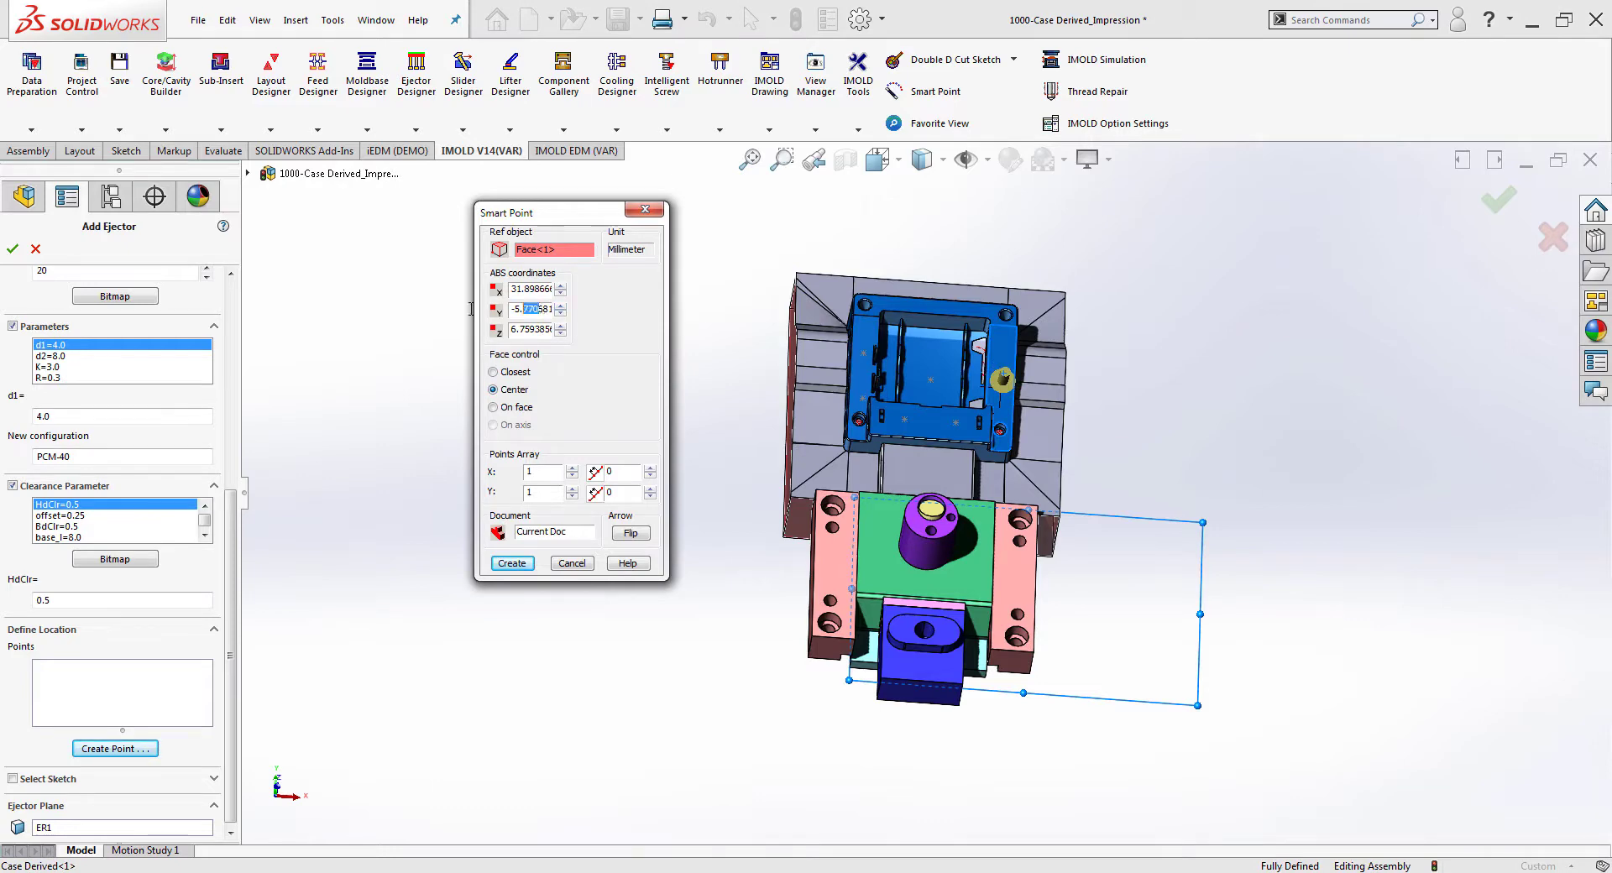
{"action": "key", "text": "BackSpace"}
{"action": "key", "text": "Delete"}
{"action": "type", "text": "80"}
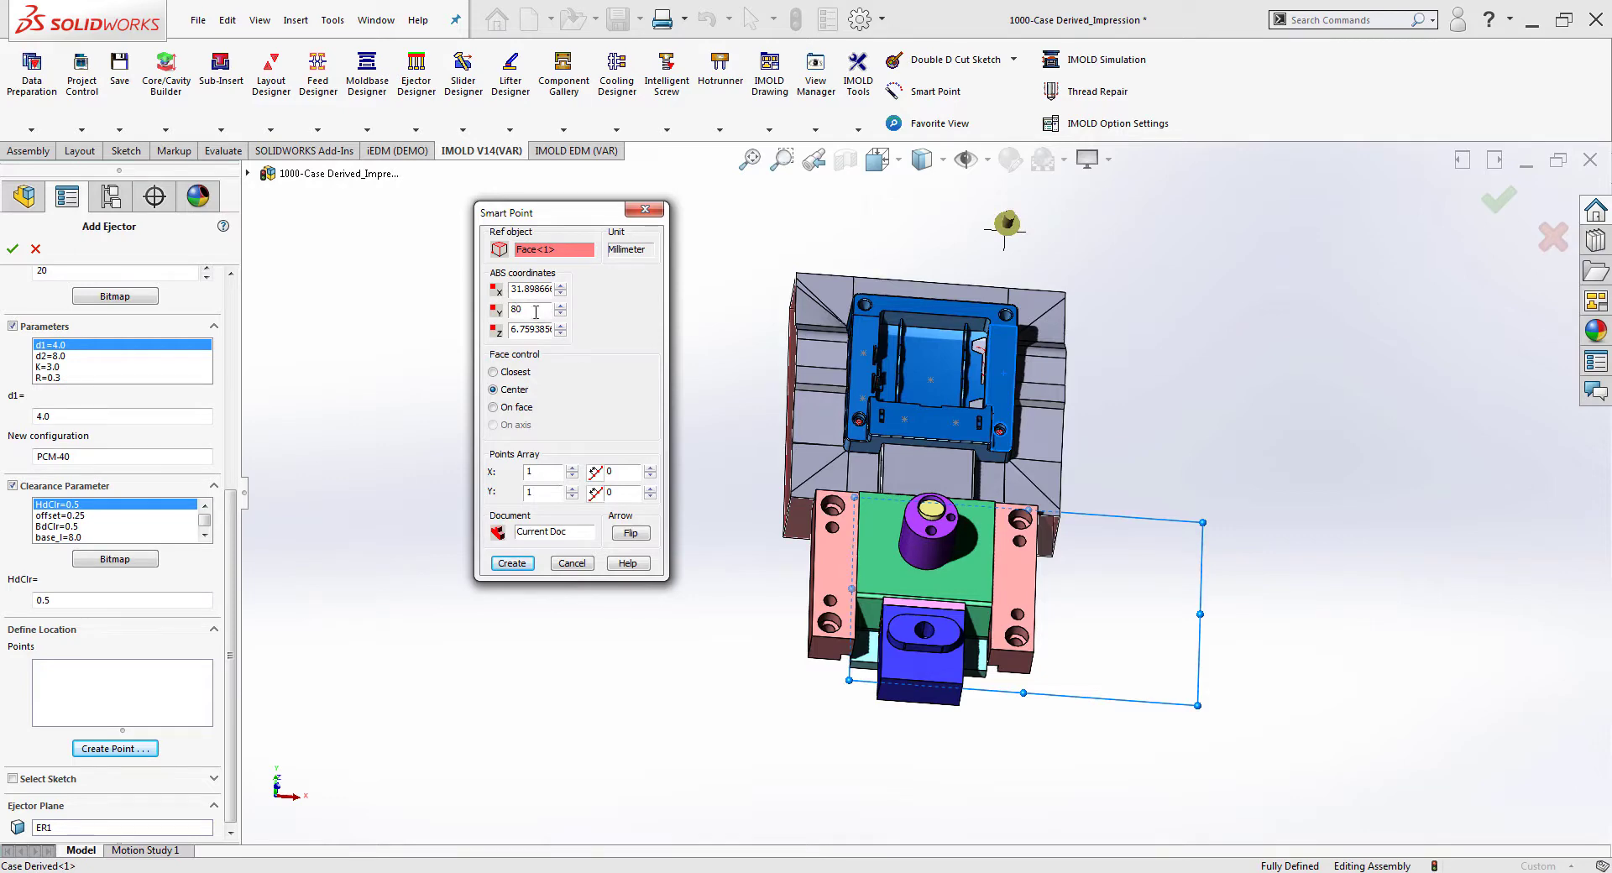
{"action": "key", "text": "BackSpace"}
{"action": "left_click", "coordinate": [512, 562]}
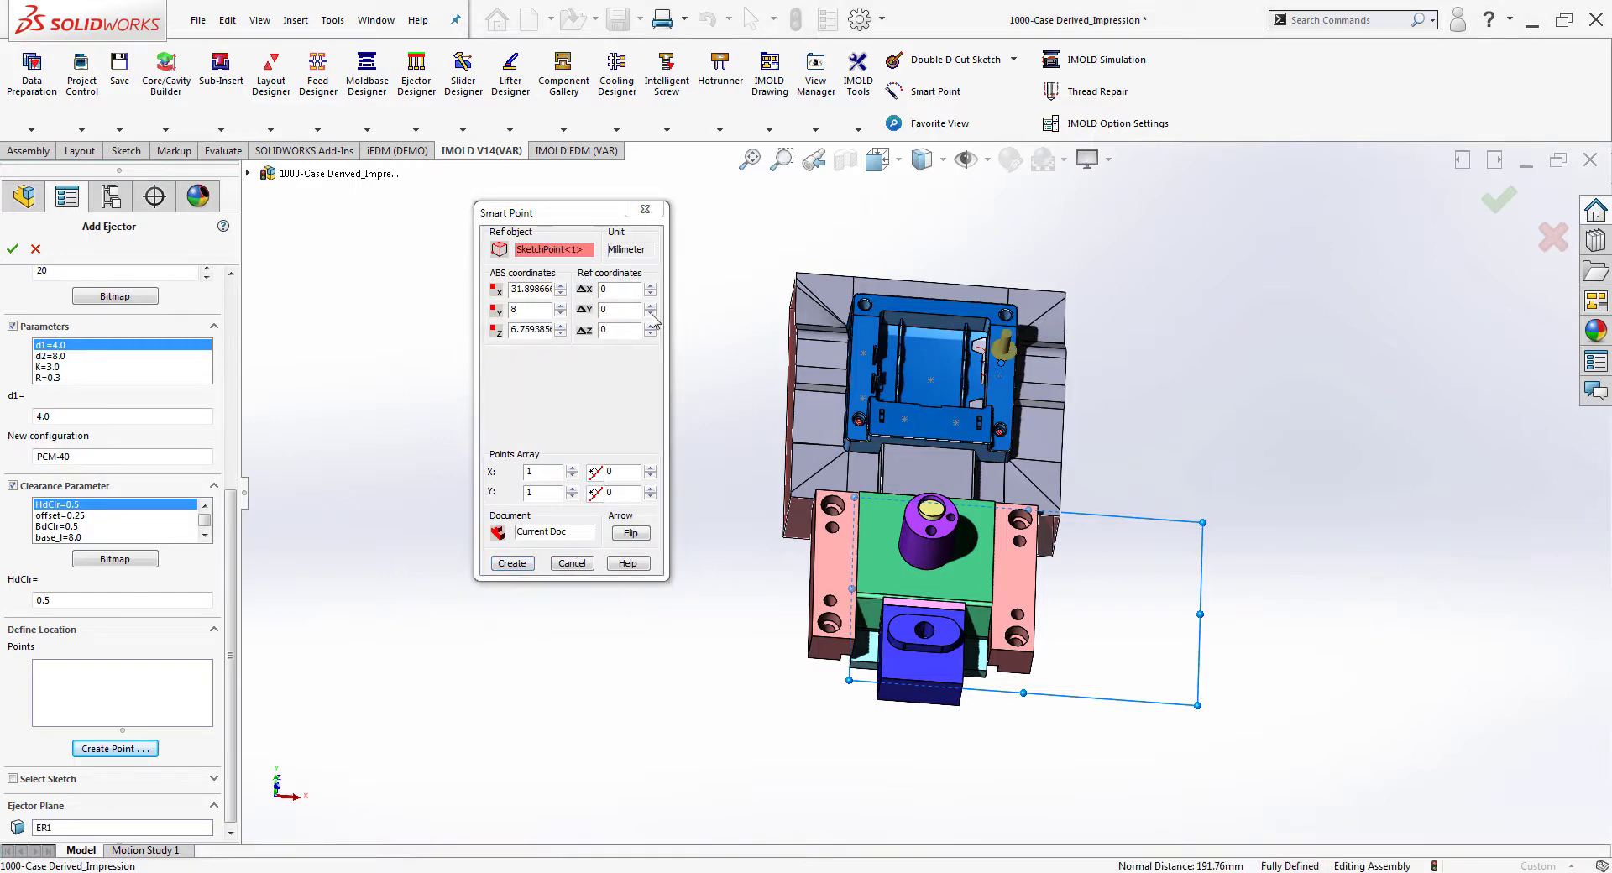
Create another smart point on the right side face at a Y offset of -25, and finish point creation.
{"action": "left_click", "coordinate": [650, 313]}
{"action": "left_click", "coordinate": [651, 314]}
{"action": "left_click", "coordinate": [650, 313]}
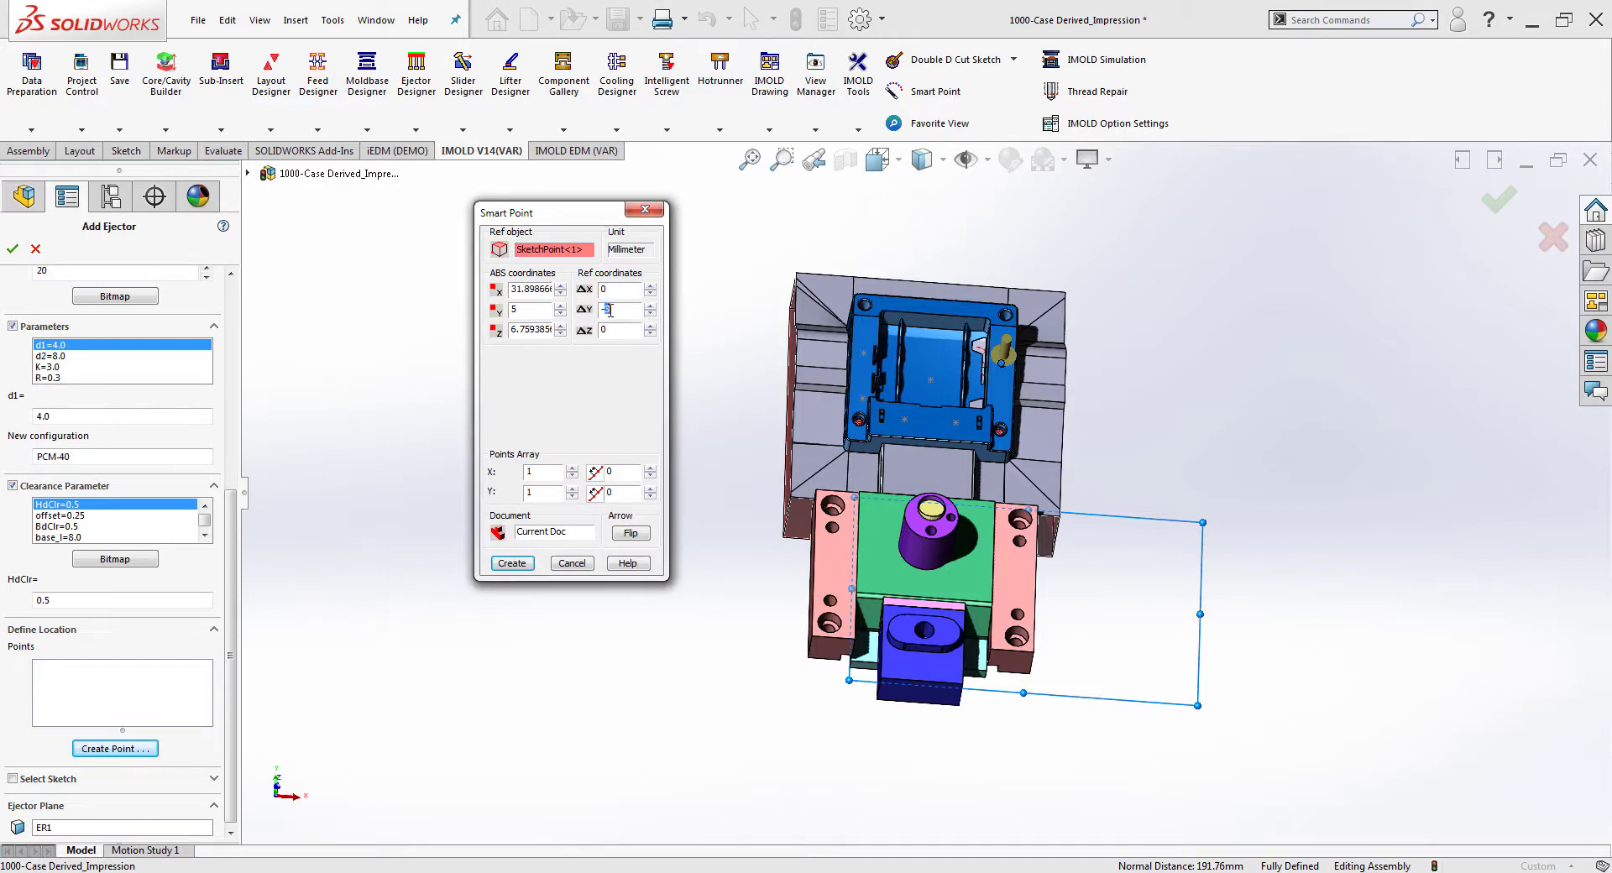
{"action": "type", "text": "25"}
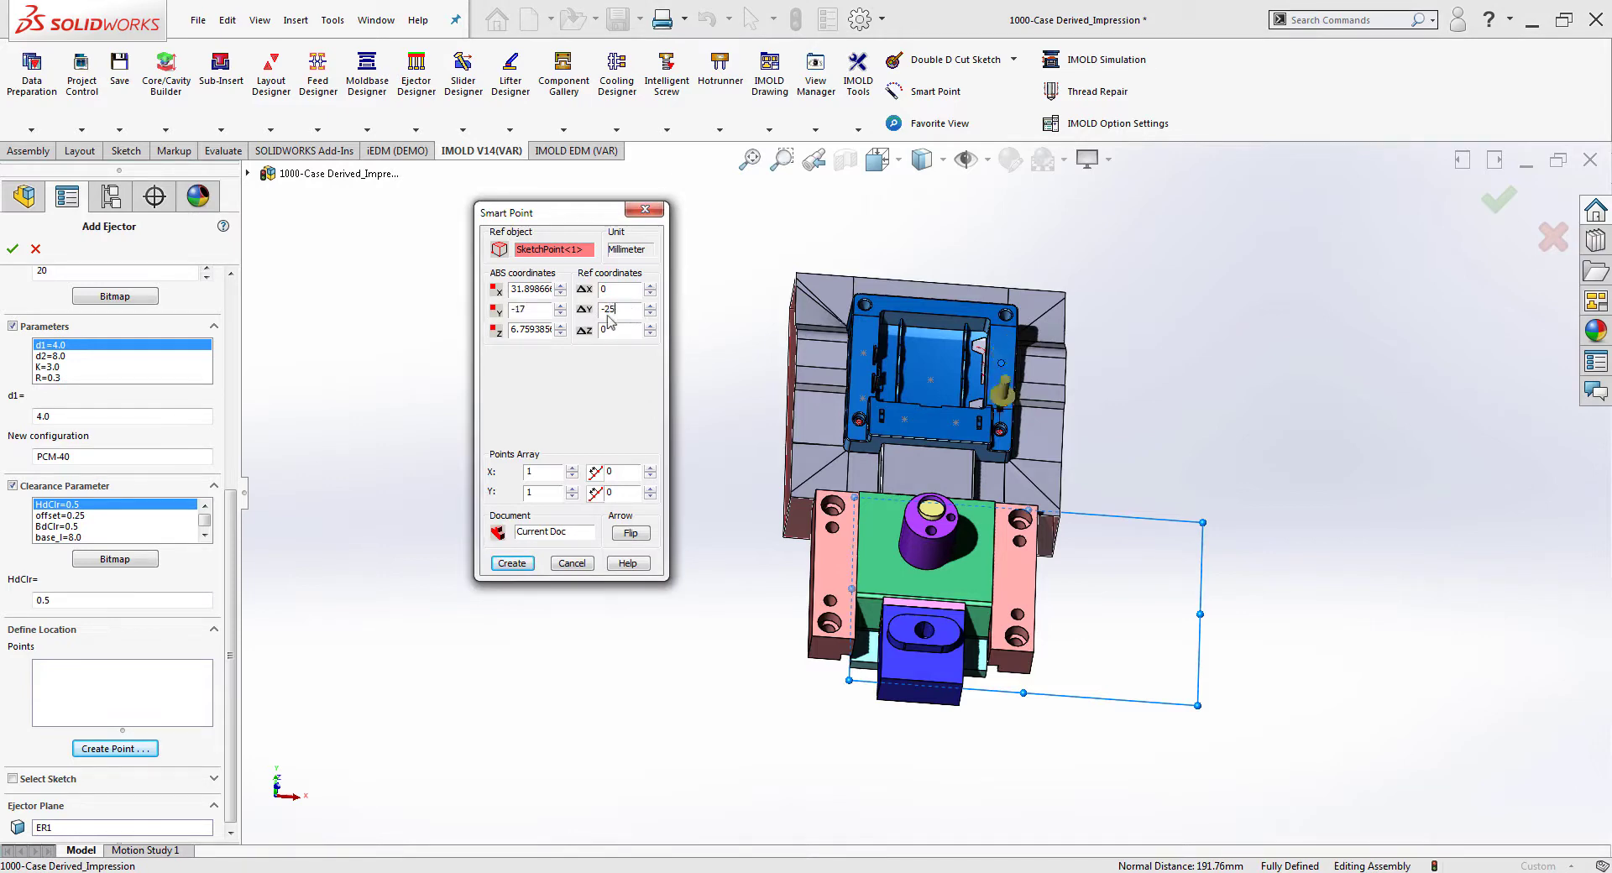
{"action": "left_click", "coordinate": [532, 564]}
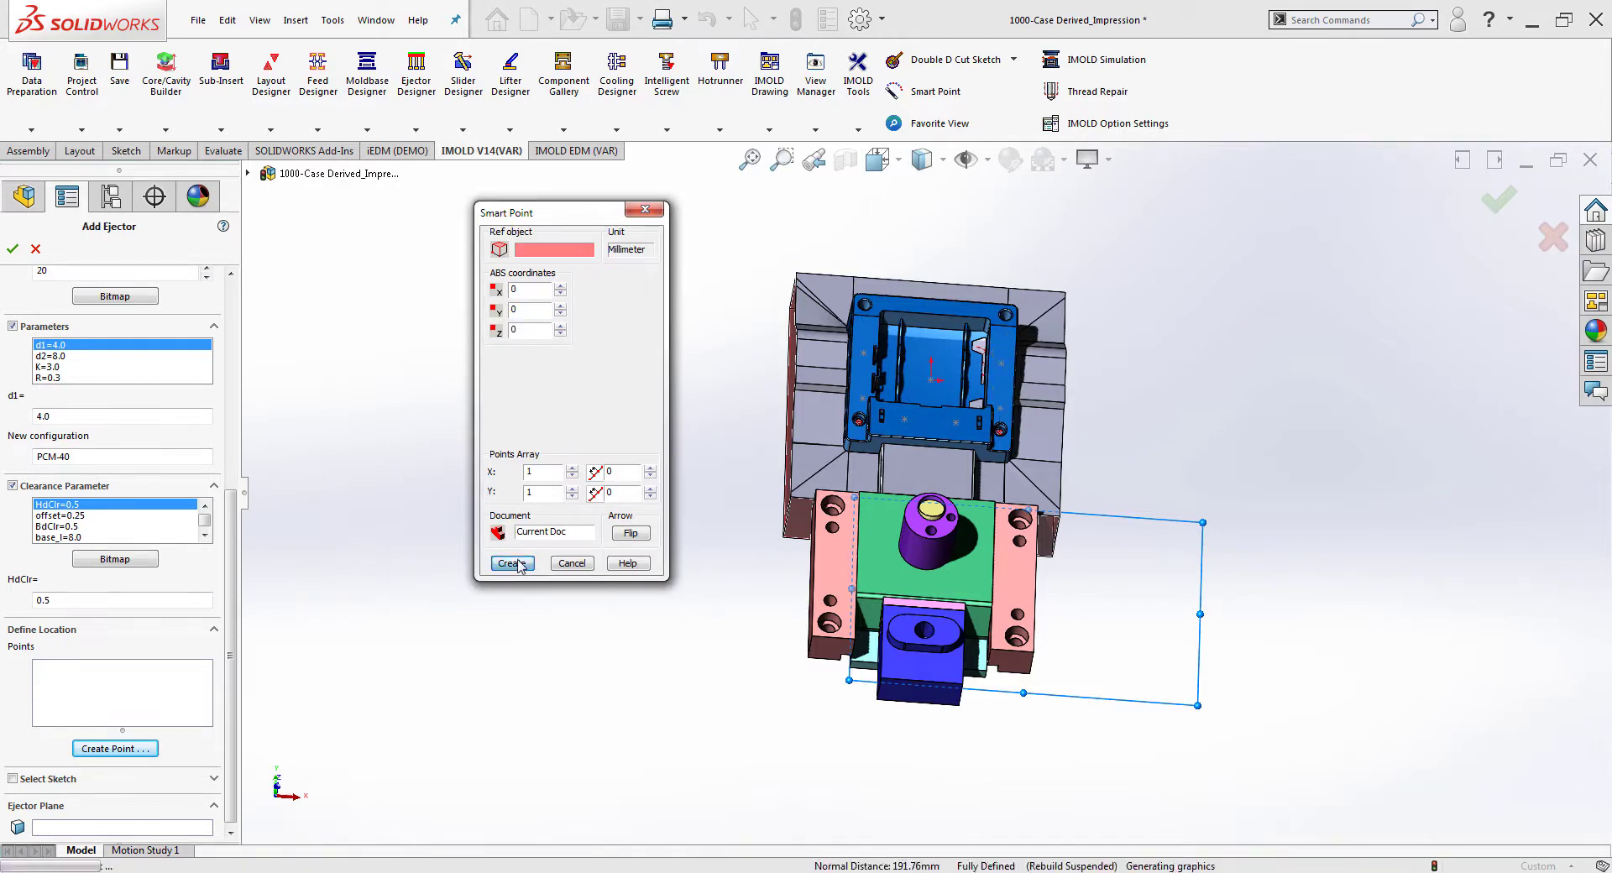
{"action": "left_click", "coordinate": [567, 567]}
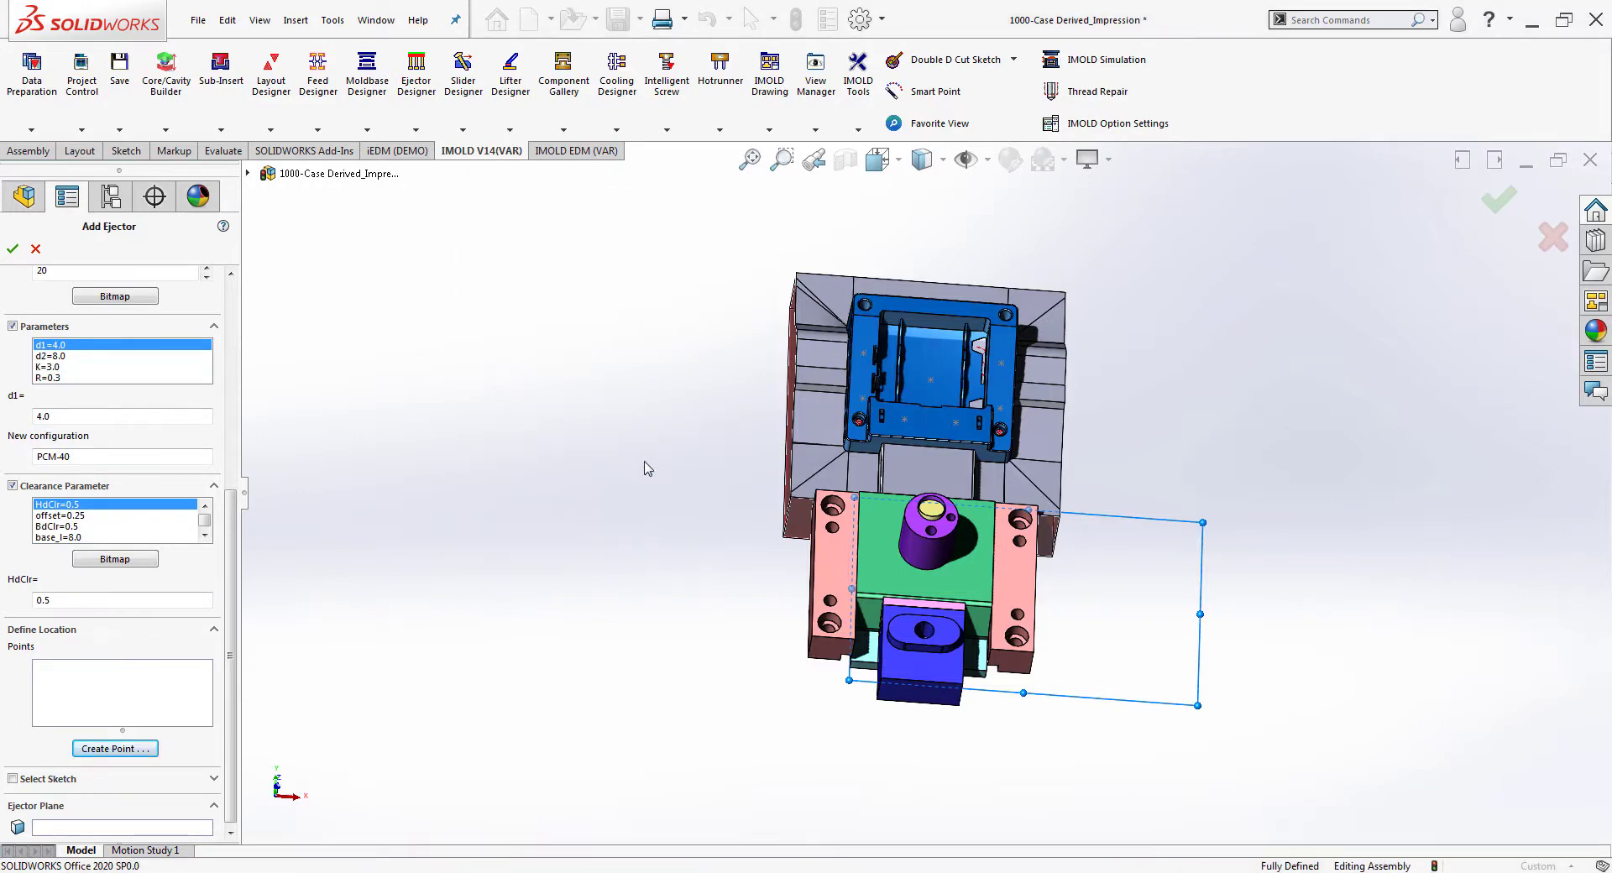
Pick the six smart points individually as ejector locations in the front view, and clear the selection.
{"action": "key", "text": "space"}
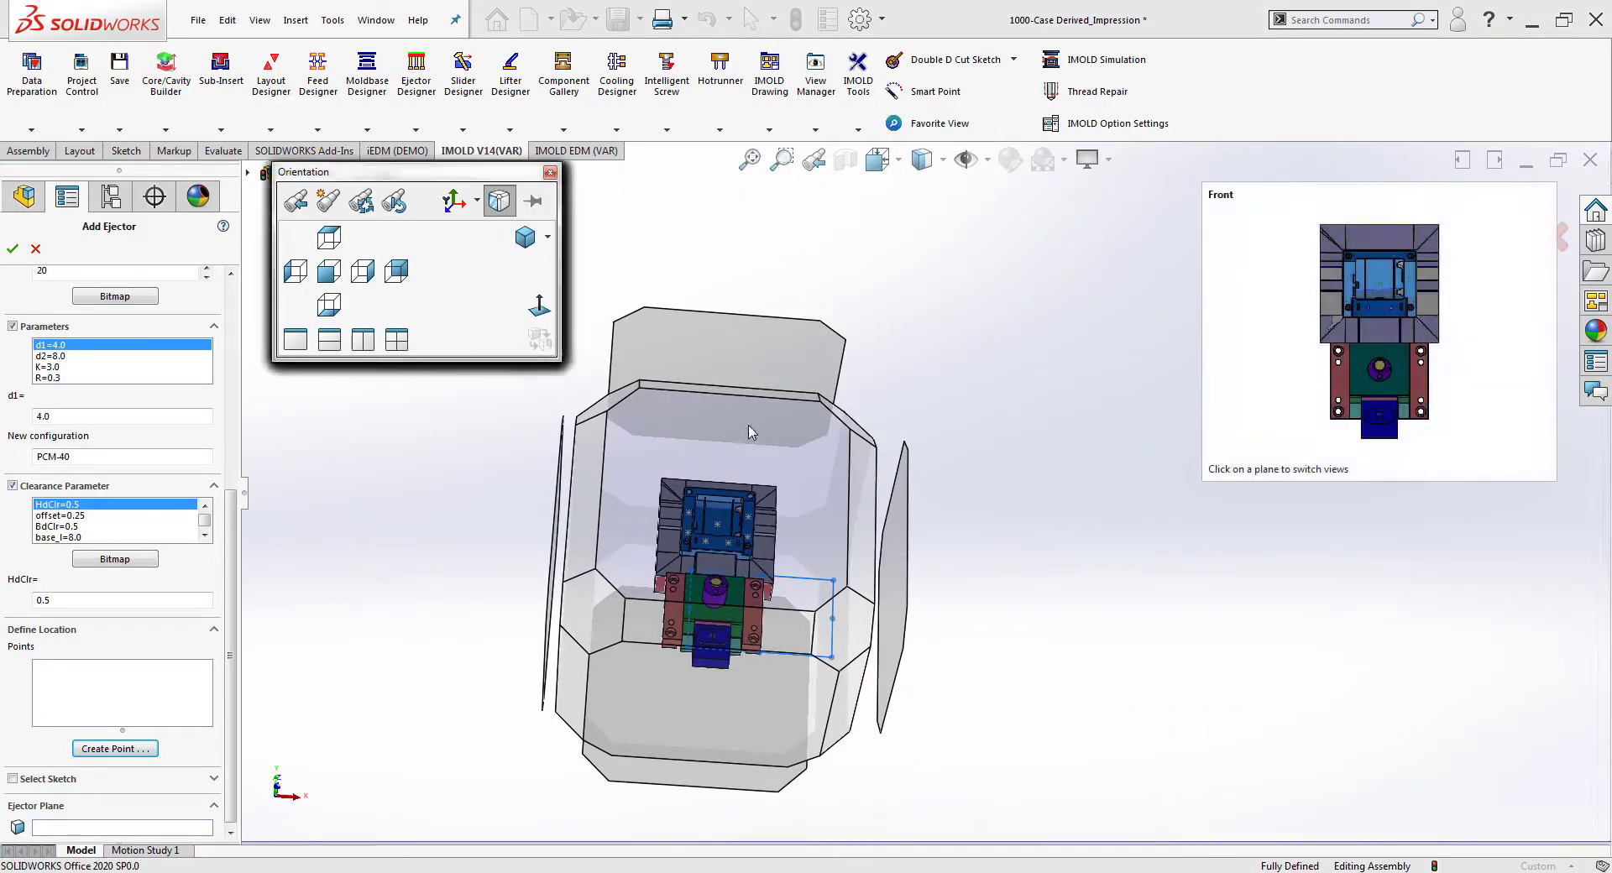
{"action": "left_click", "coordinate": [752, 433]}
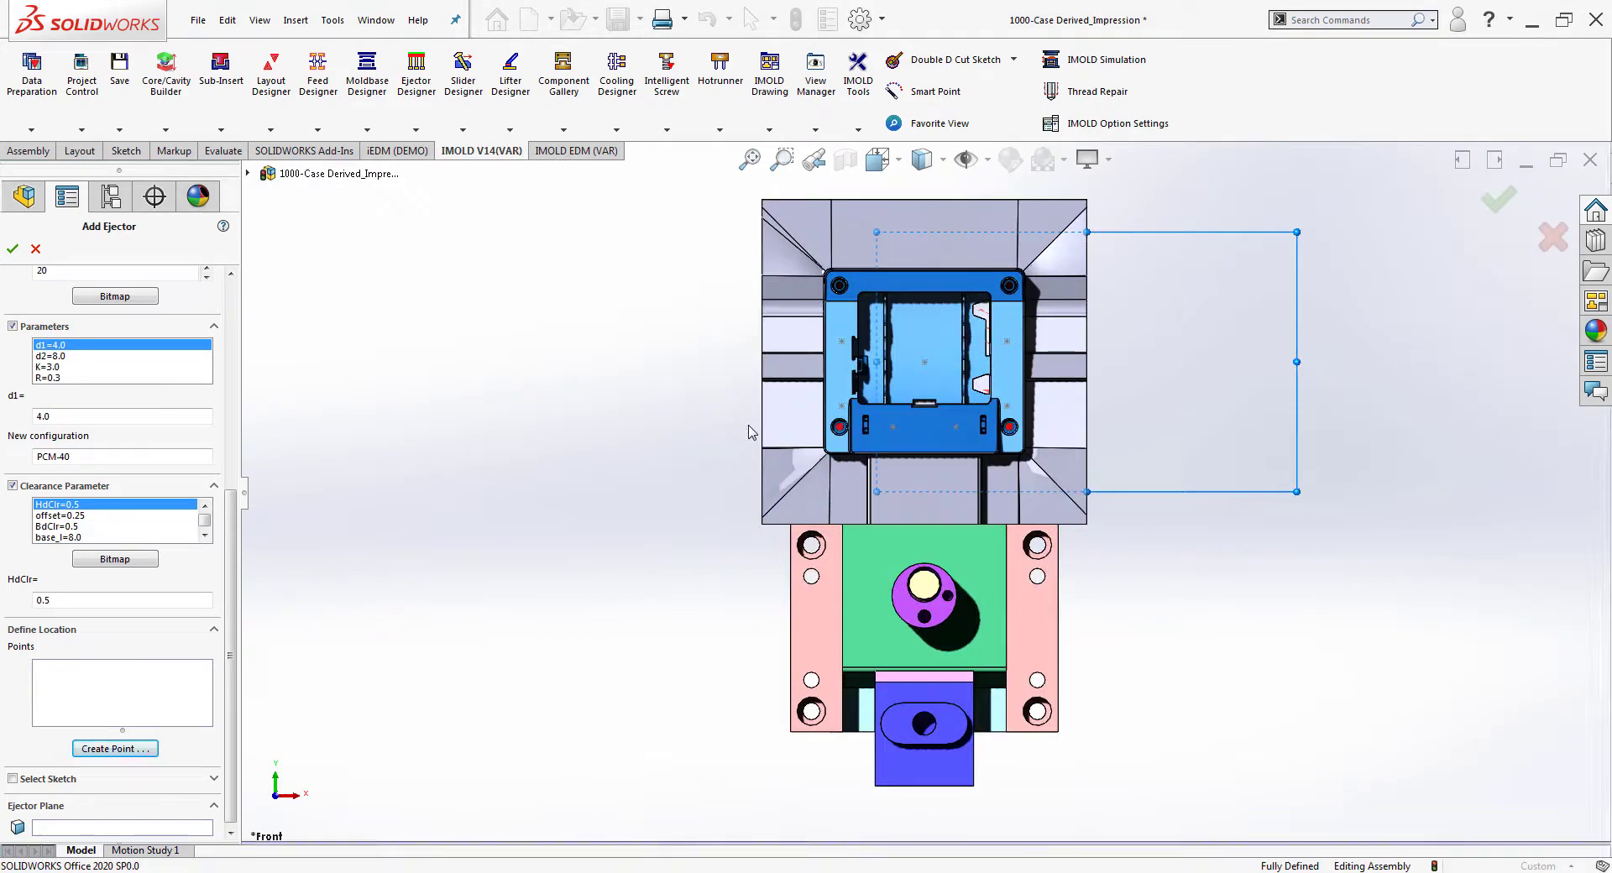
{"action": "left_click", "coordinate": [92, 689]}
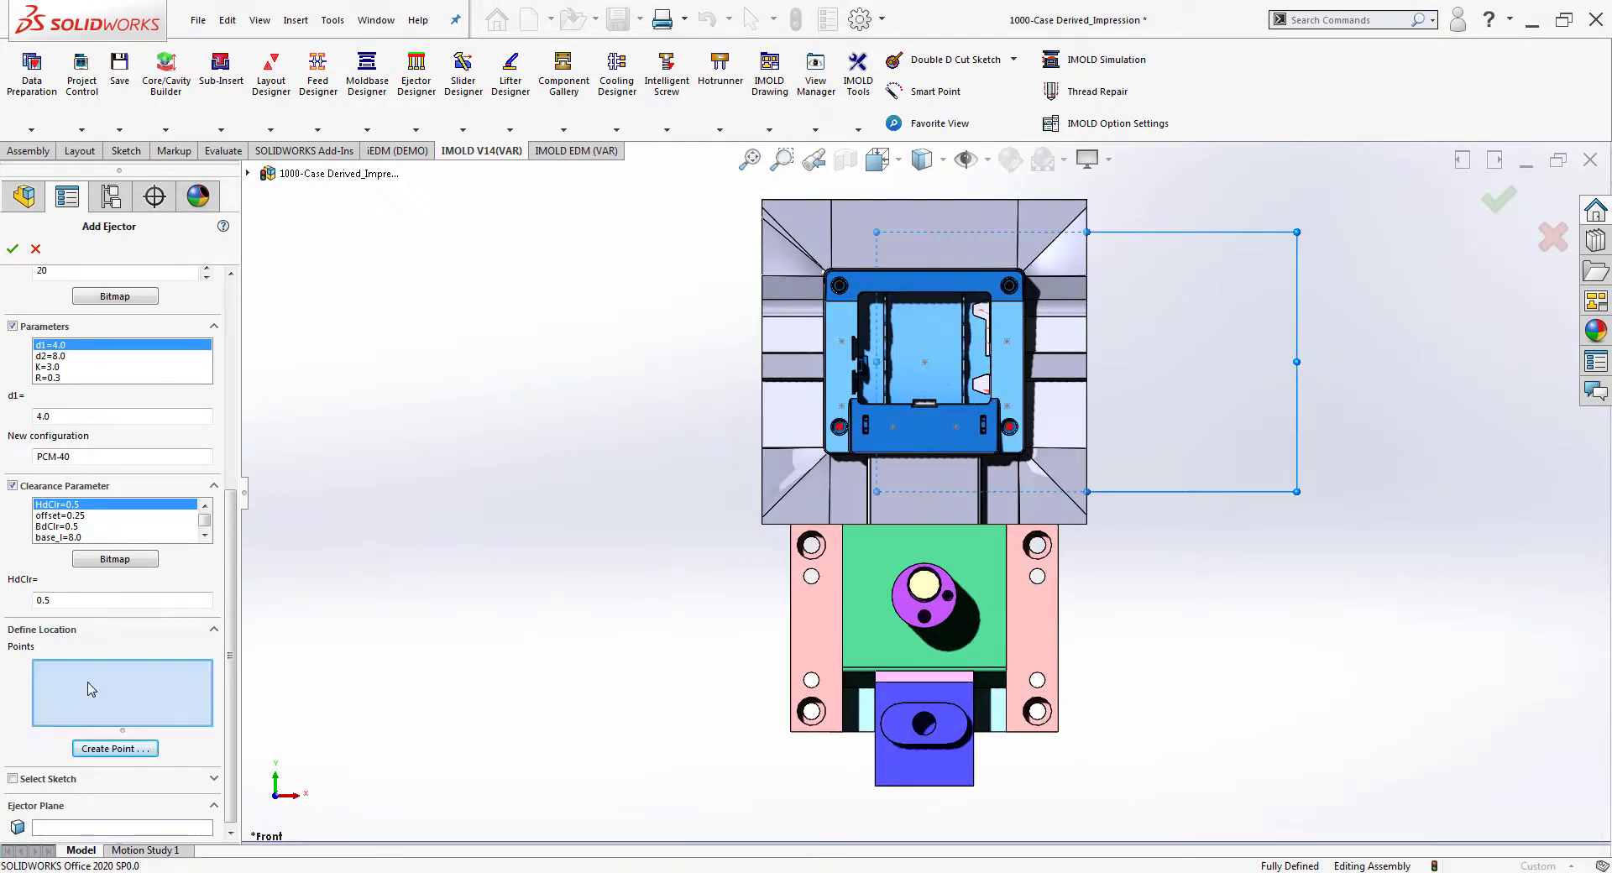
{"action": "left_click", "coordinate": [842, 341]}
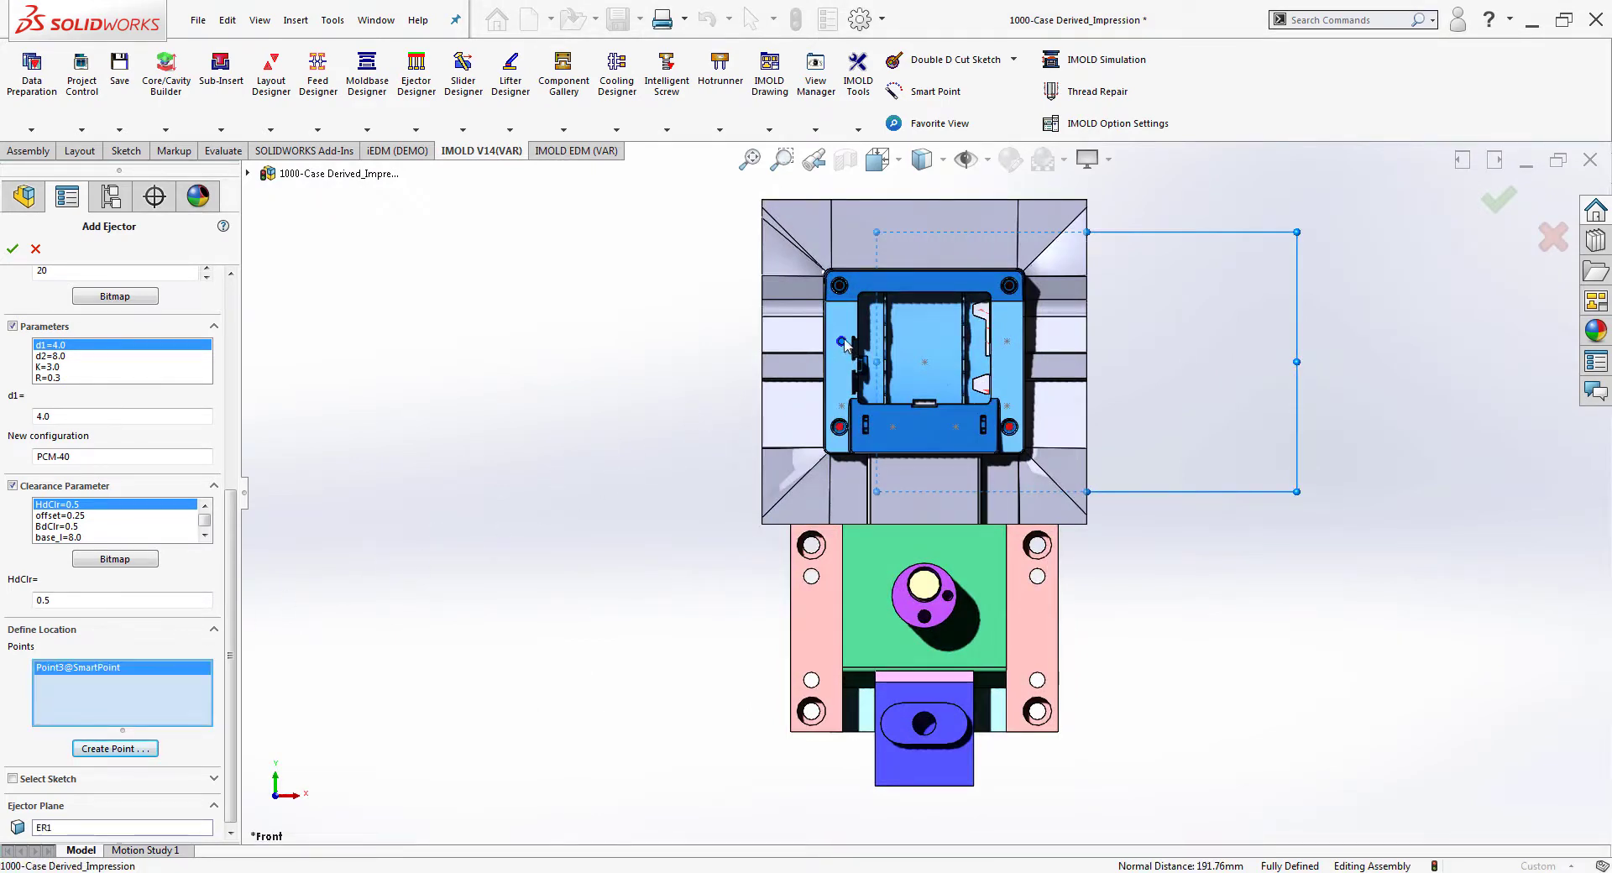
{"action": "left_click", "coordinate": [842, 408]}
{"action": "left_click", "coordinate": [892, 427]}
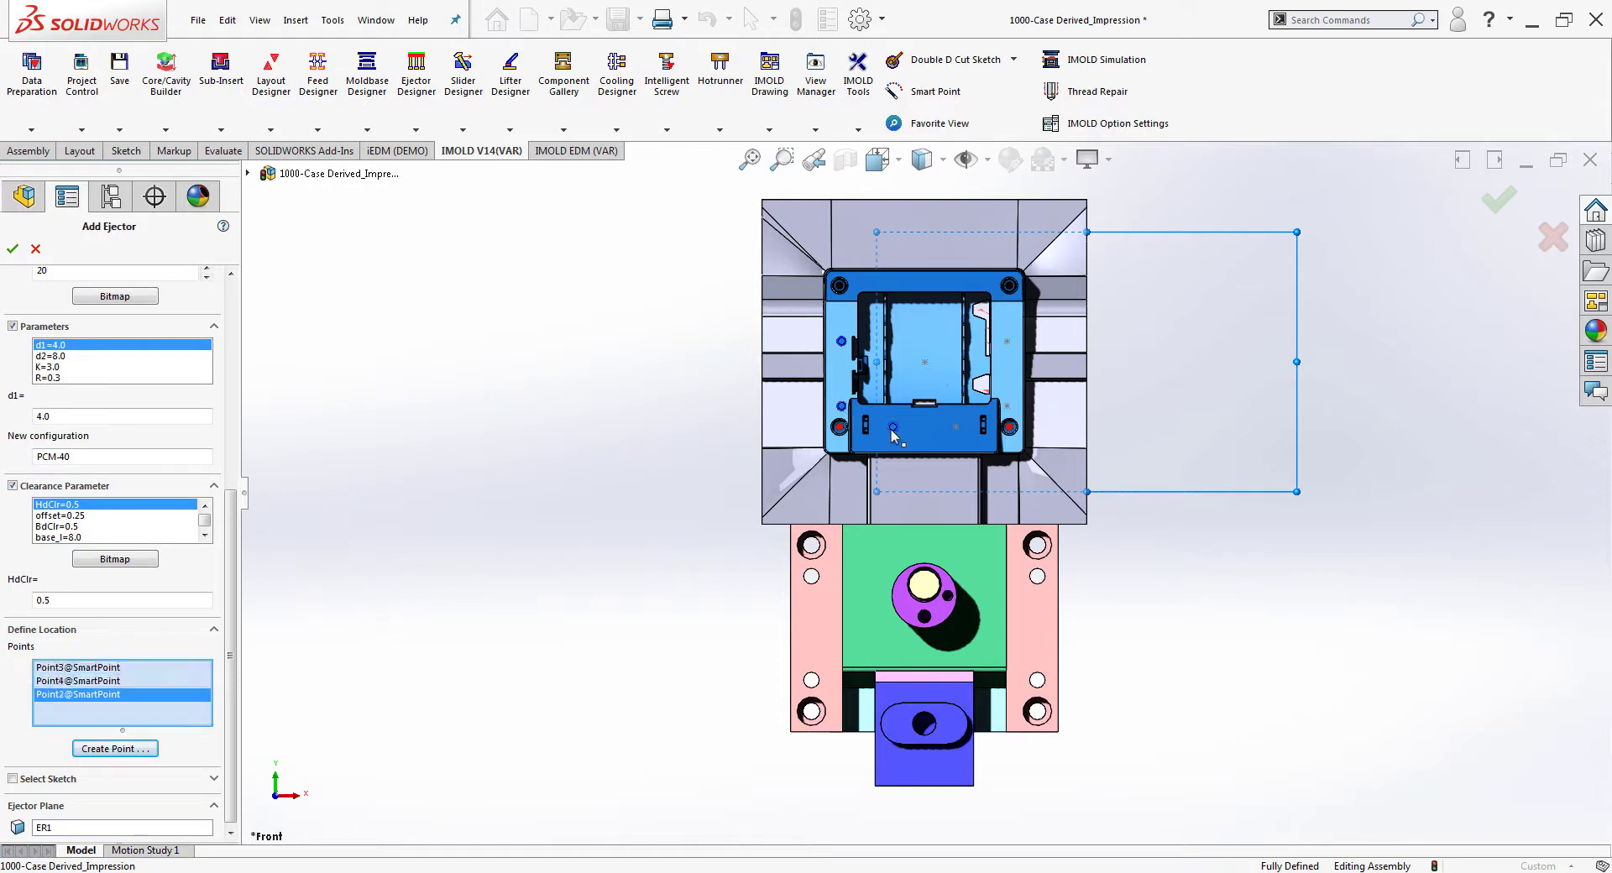
{"action": "left_click", "coordinate": [957, 428]}
{"action": "left_click", "coordinate": [1007, 406]}
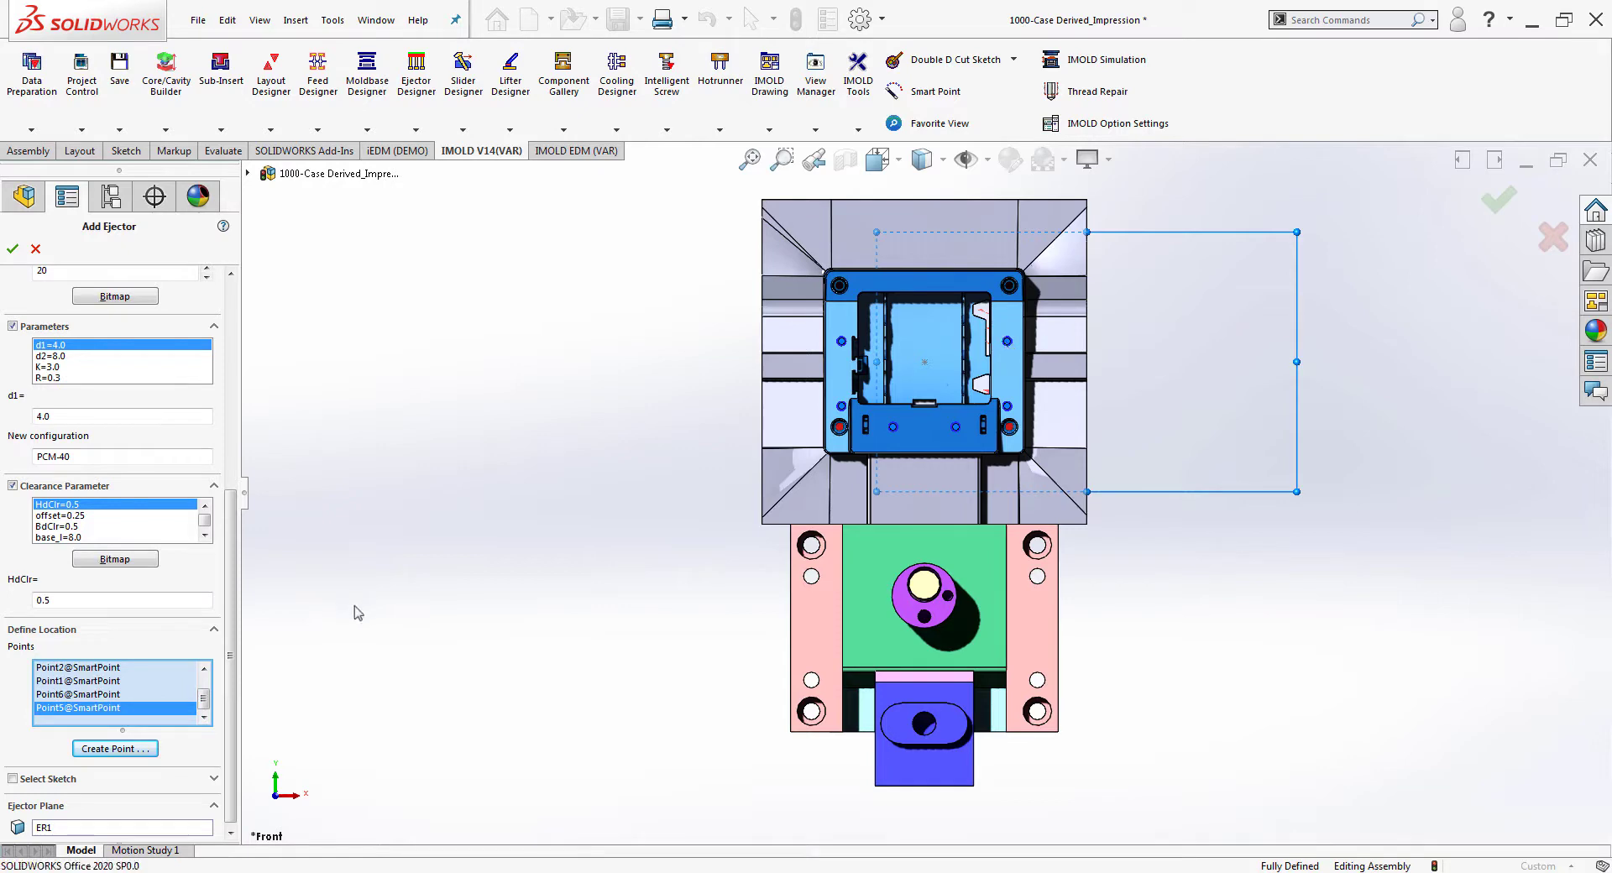
{"action": "right_click", "coordinate": [109, 709]}
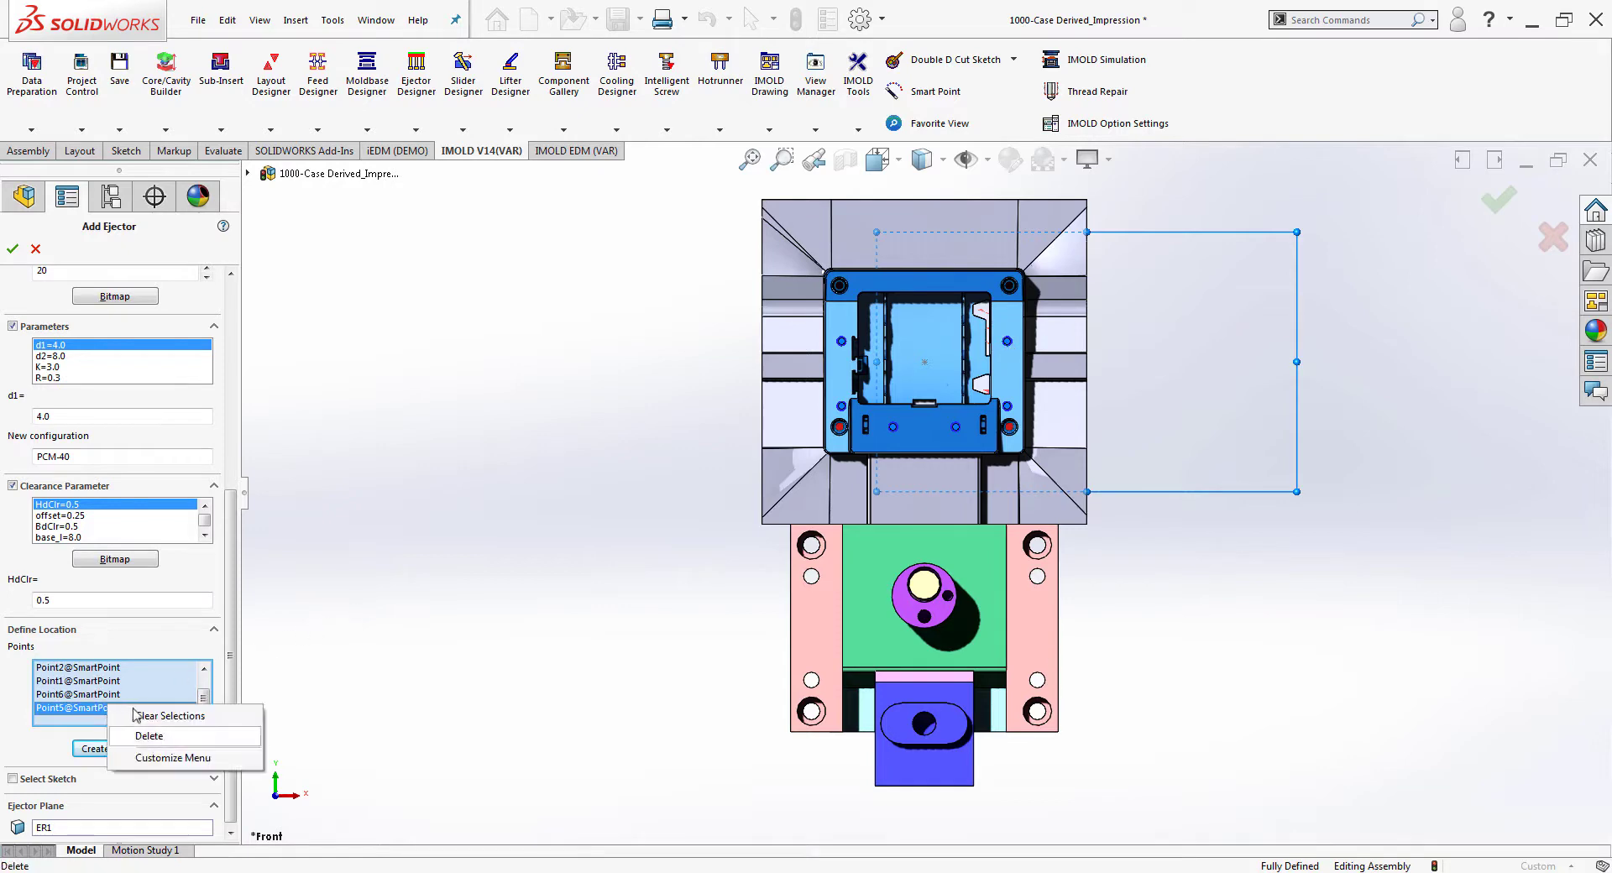
{"action": "left_click", "coordinate": [174, 718]}
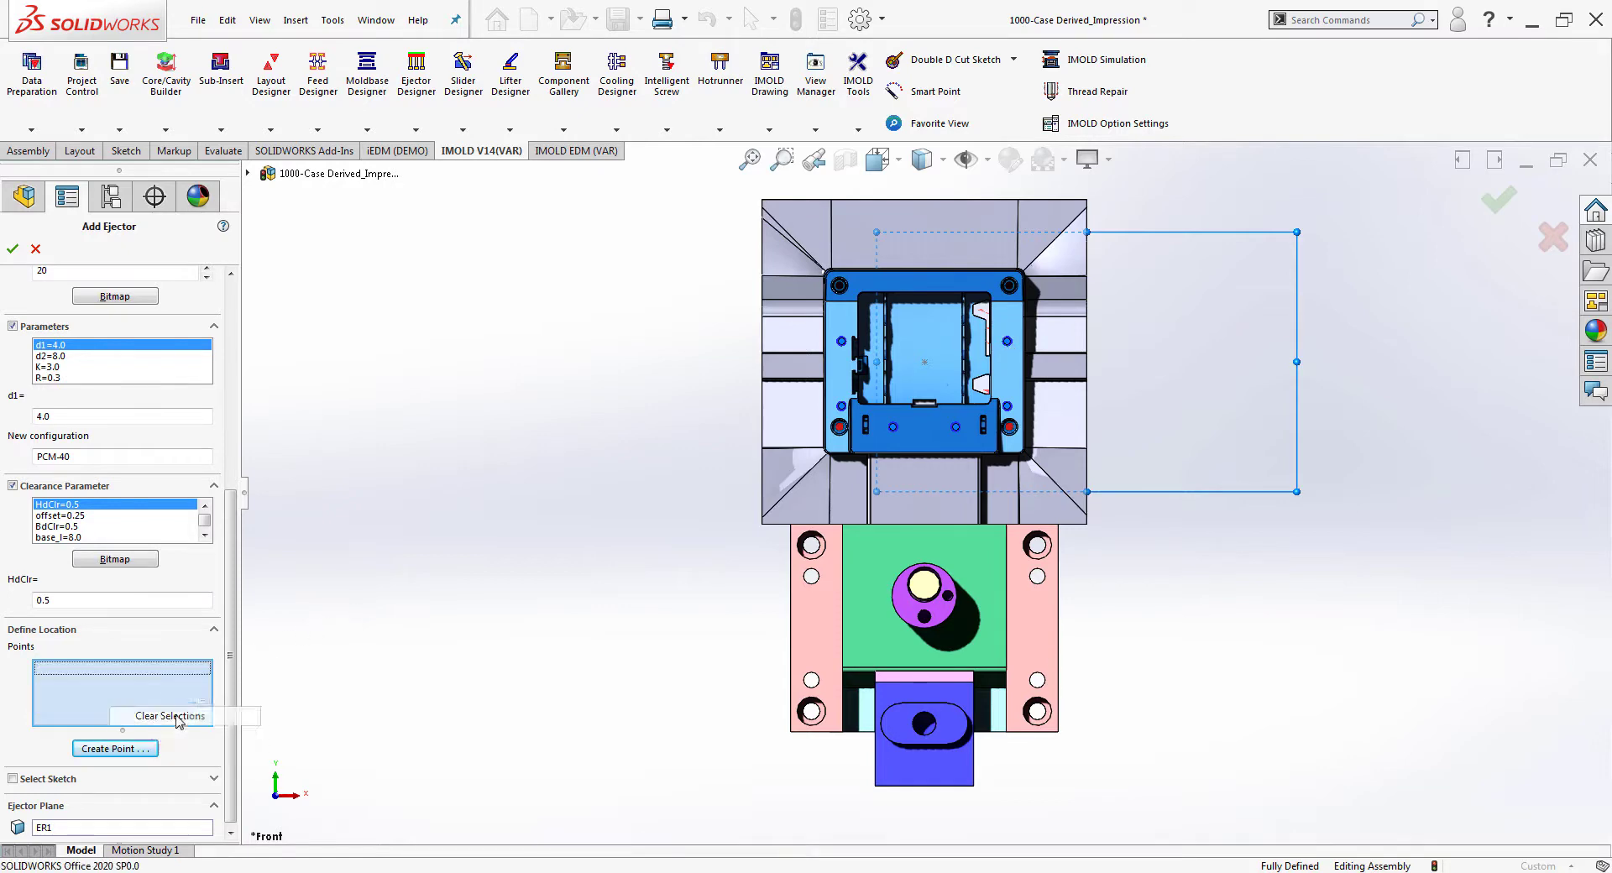
Locate the ejector pins by selecting the whole SmartPoint sketch, and add the 4.0 mm pins to the impression assembly.
{"action": "left_click", "coordinate": [12, 778]}
{"action": "left_click", "coordinate": [116, 817]}
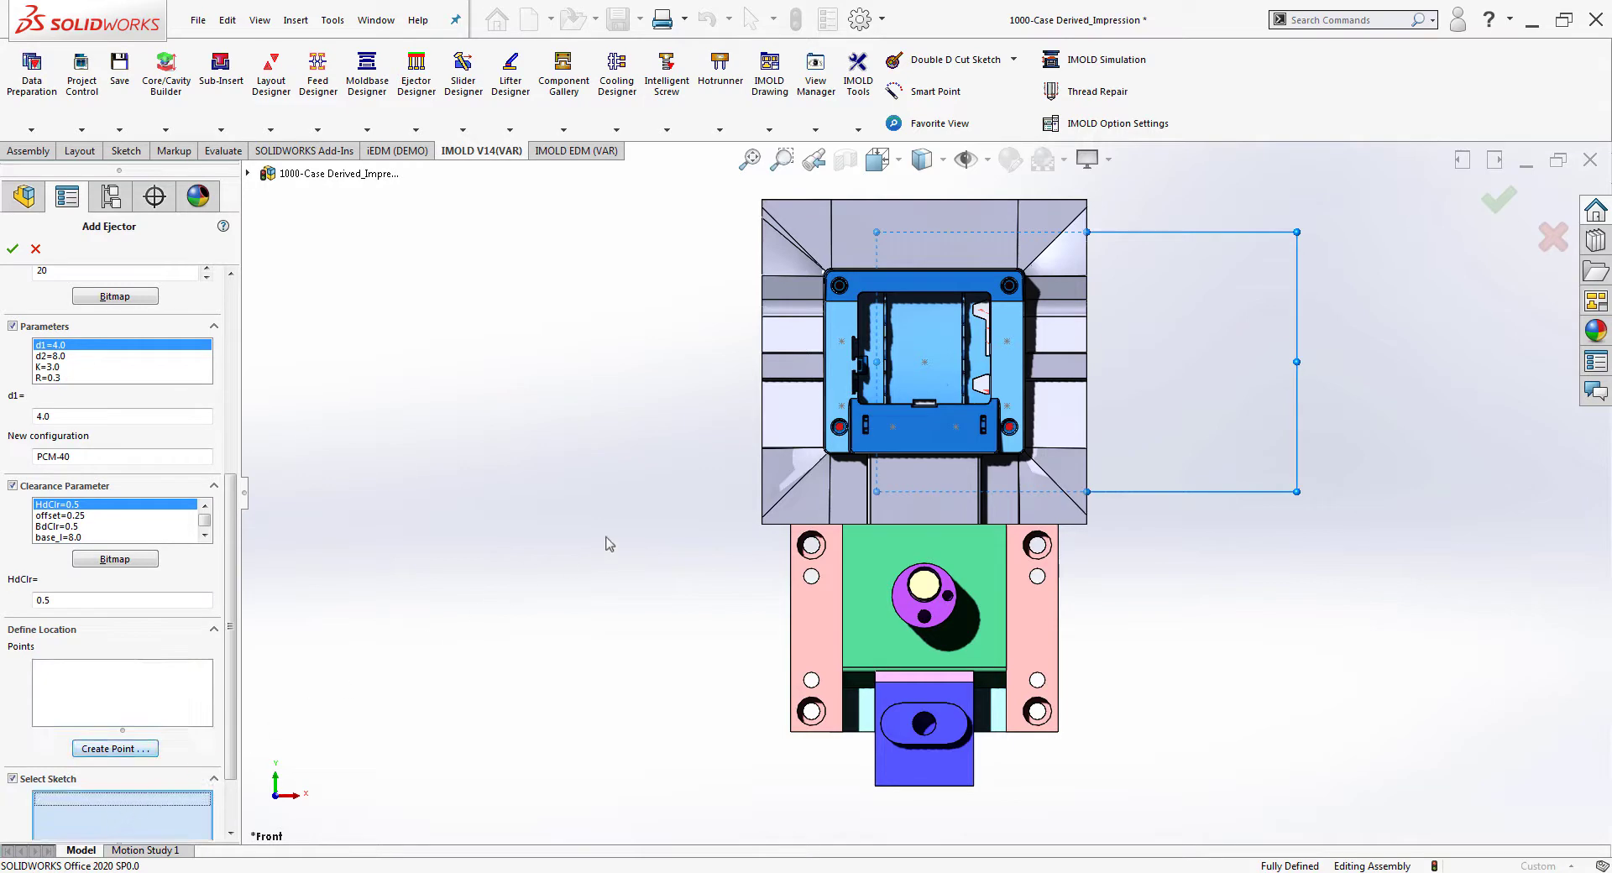
{"action": "left_click", "coordinate": [841, 410]}
{"action": "scroll", "coordinate": [840, 410], "scroll_direction": "up", "scroll_amount": 2}
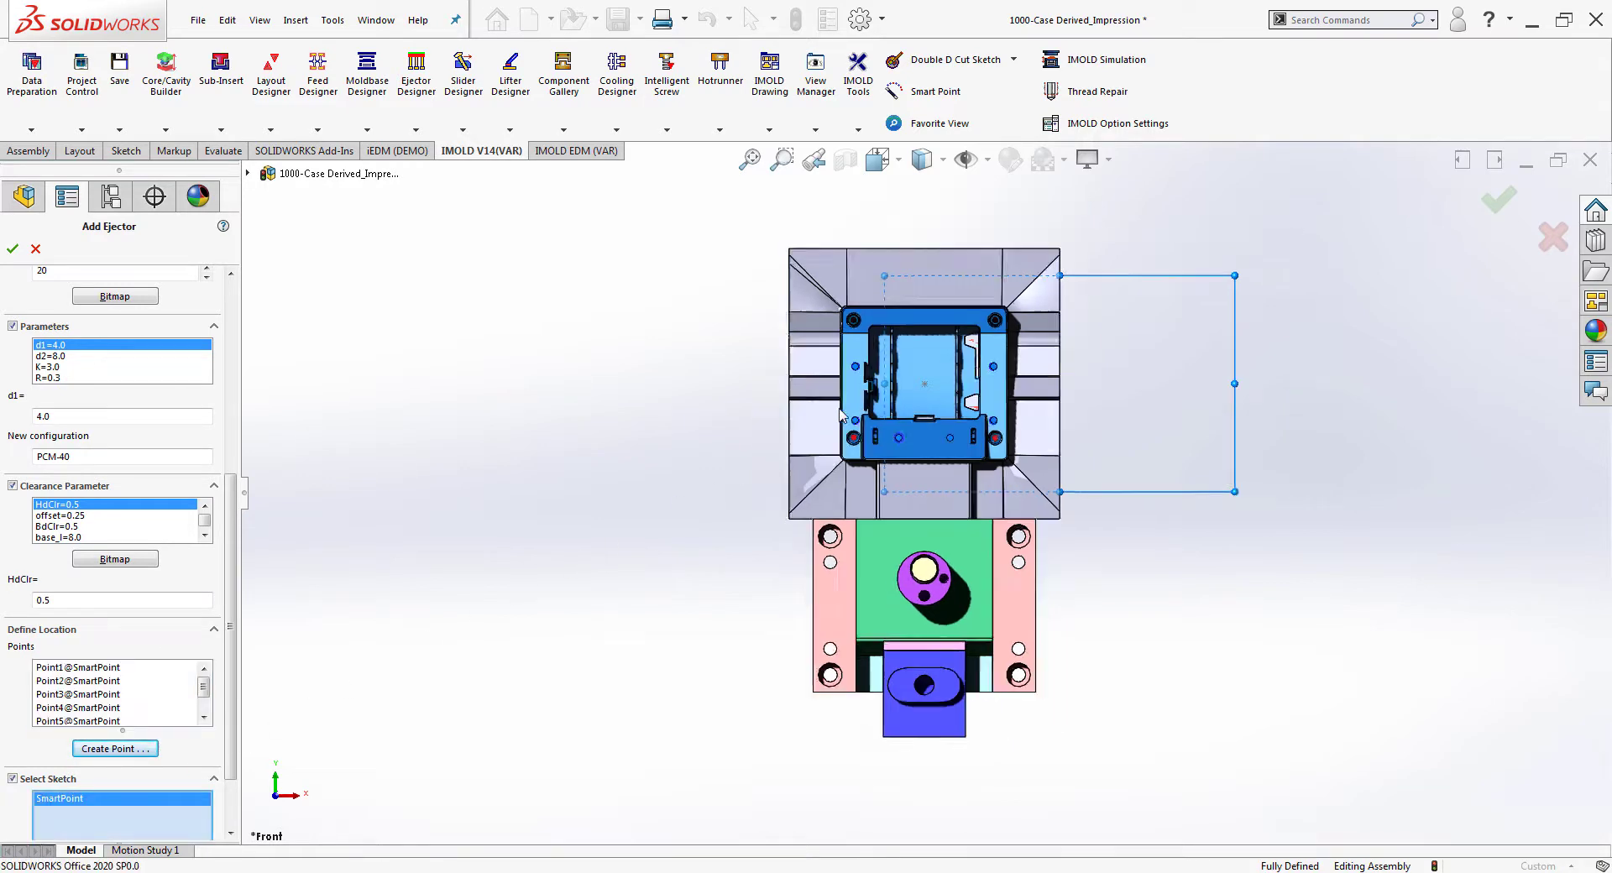
{"action": "middle_click_drag", "start_coordinate": [840, 409], "coordinate": [675, 430]}
{"action": "scroll", "coordinate": [234, 663], "scroll_direction": "down", "scroll_amount": 2}
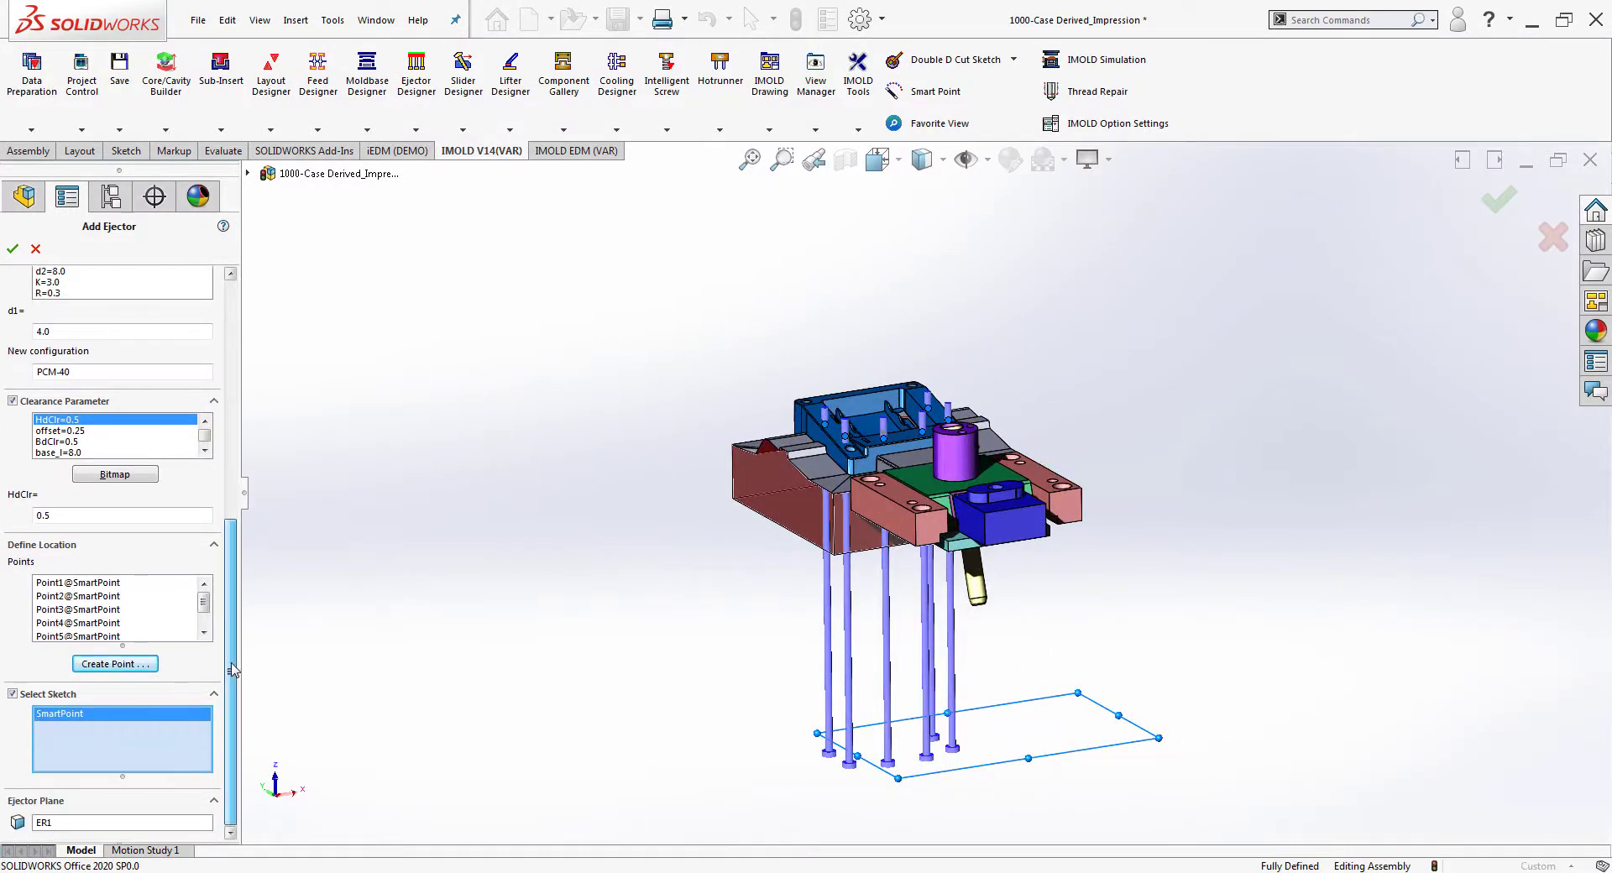
{"action": "scroll", "coordinate": [234, 670], "scroll_direction": "up", "scroll_amount": 5}
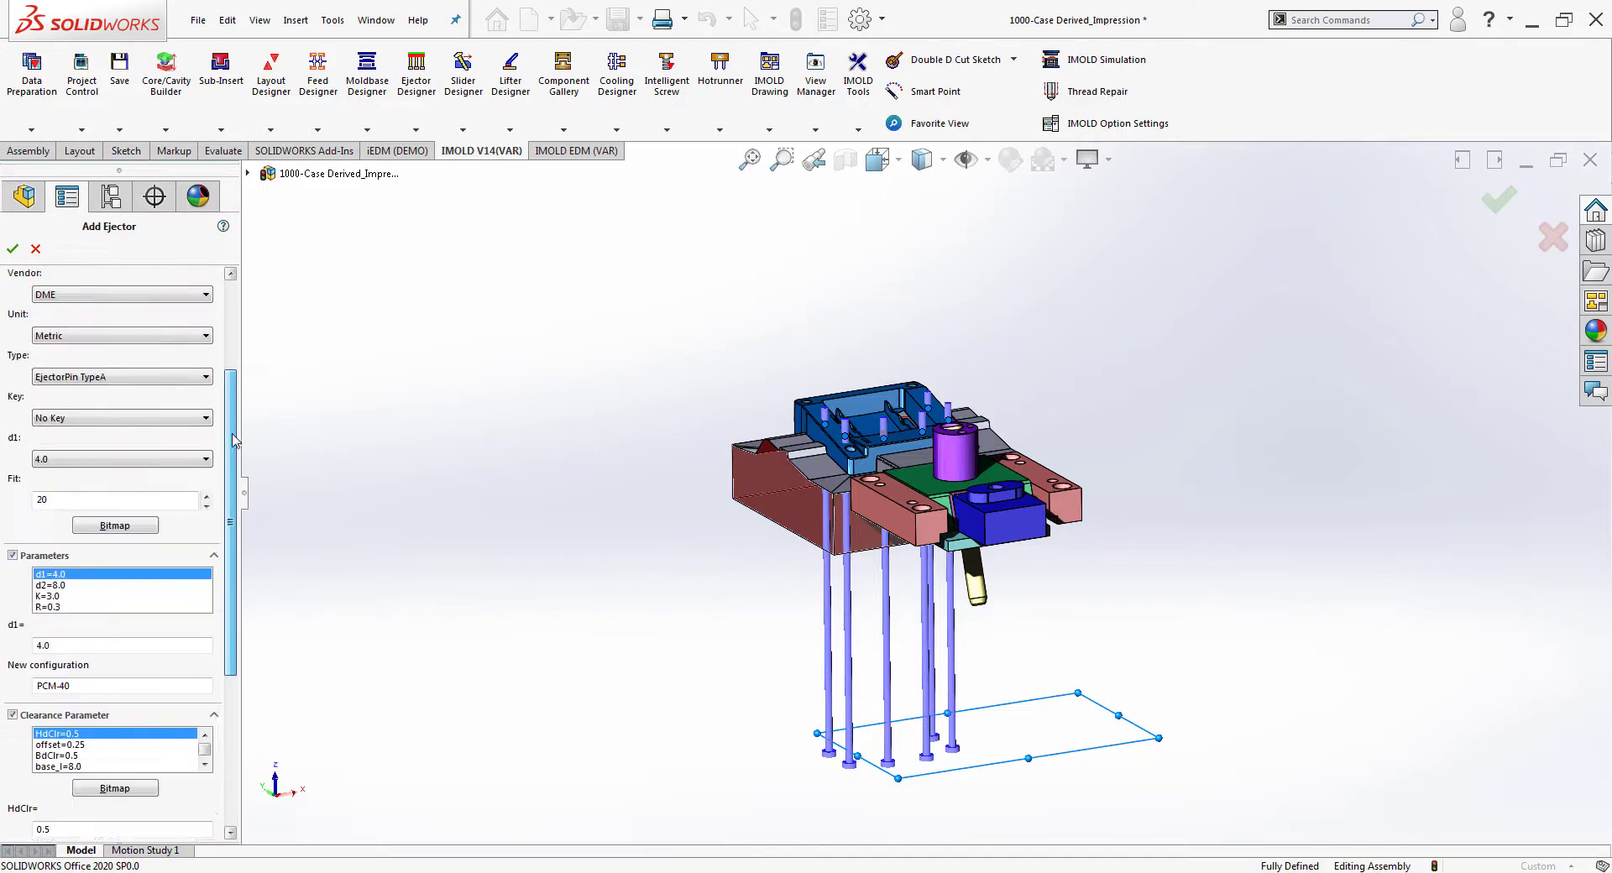
{"action": "left_click", "coordinate": [13, 248]}
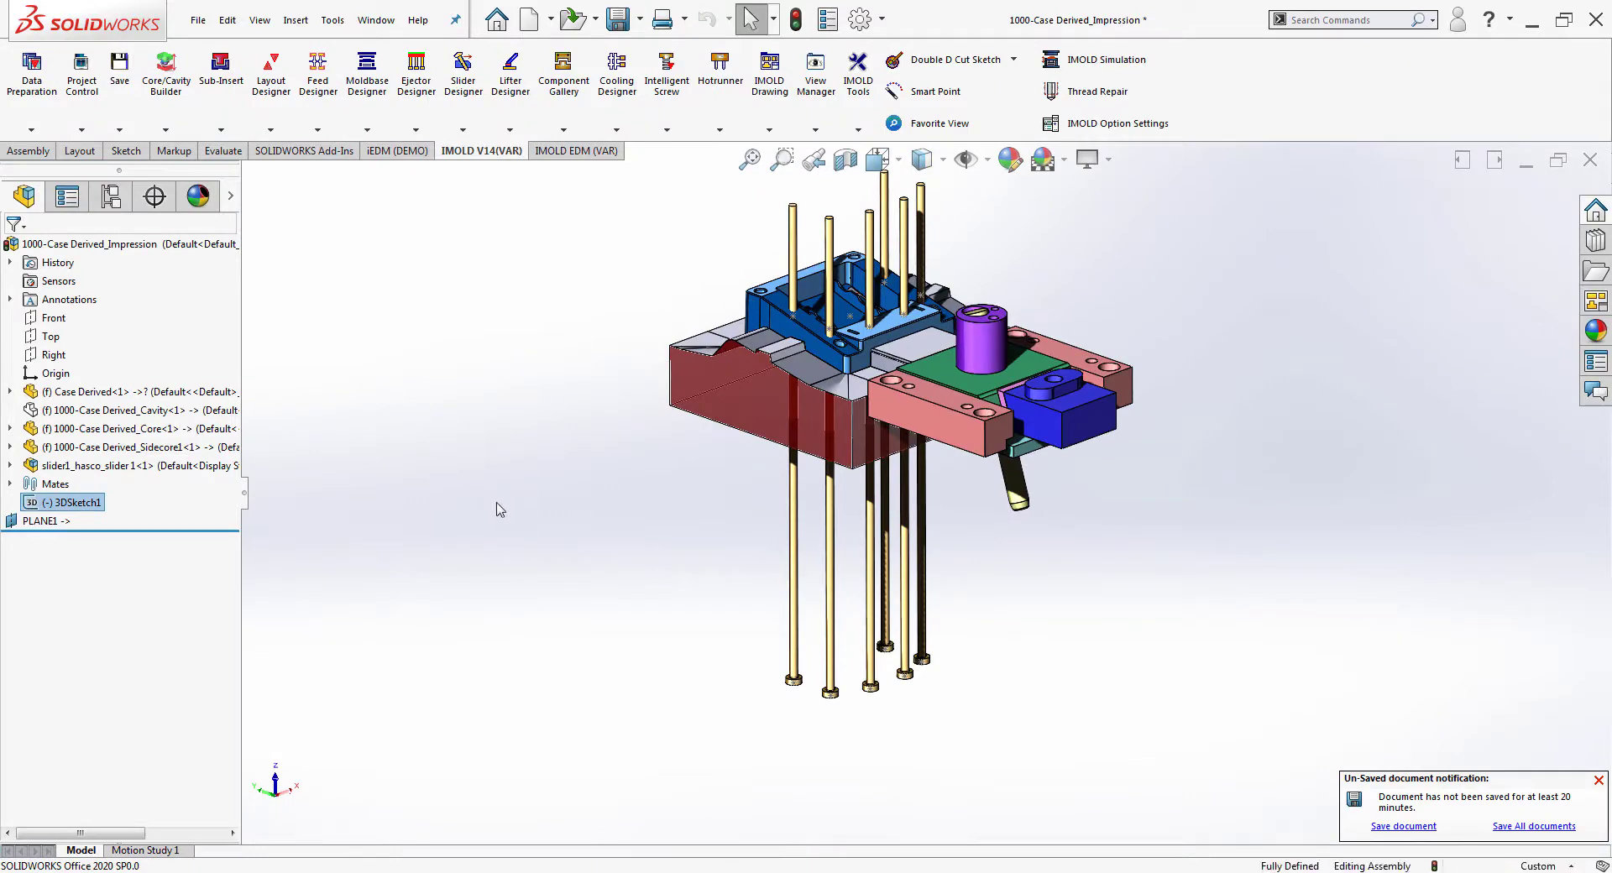
Trim the newly added ejector pins with the Trim Ejector command.
{"action": "left_click", "coordinate": [932, 136]}
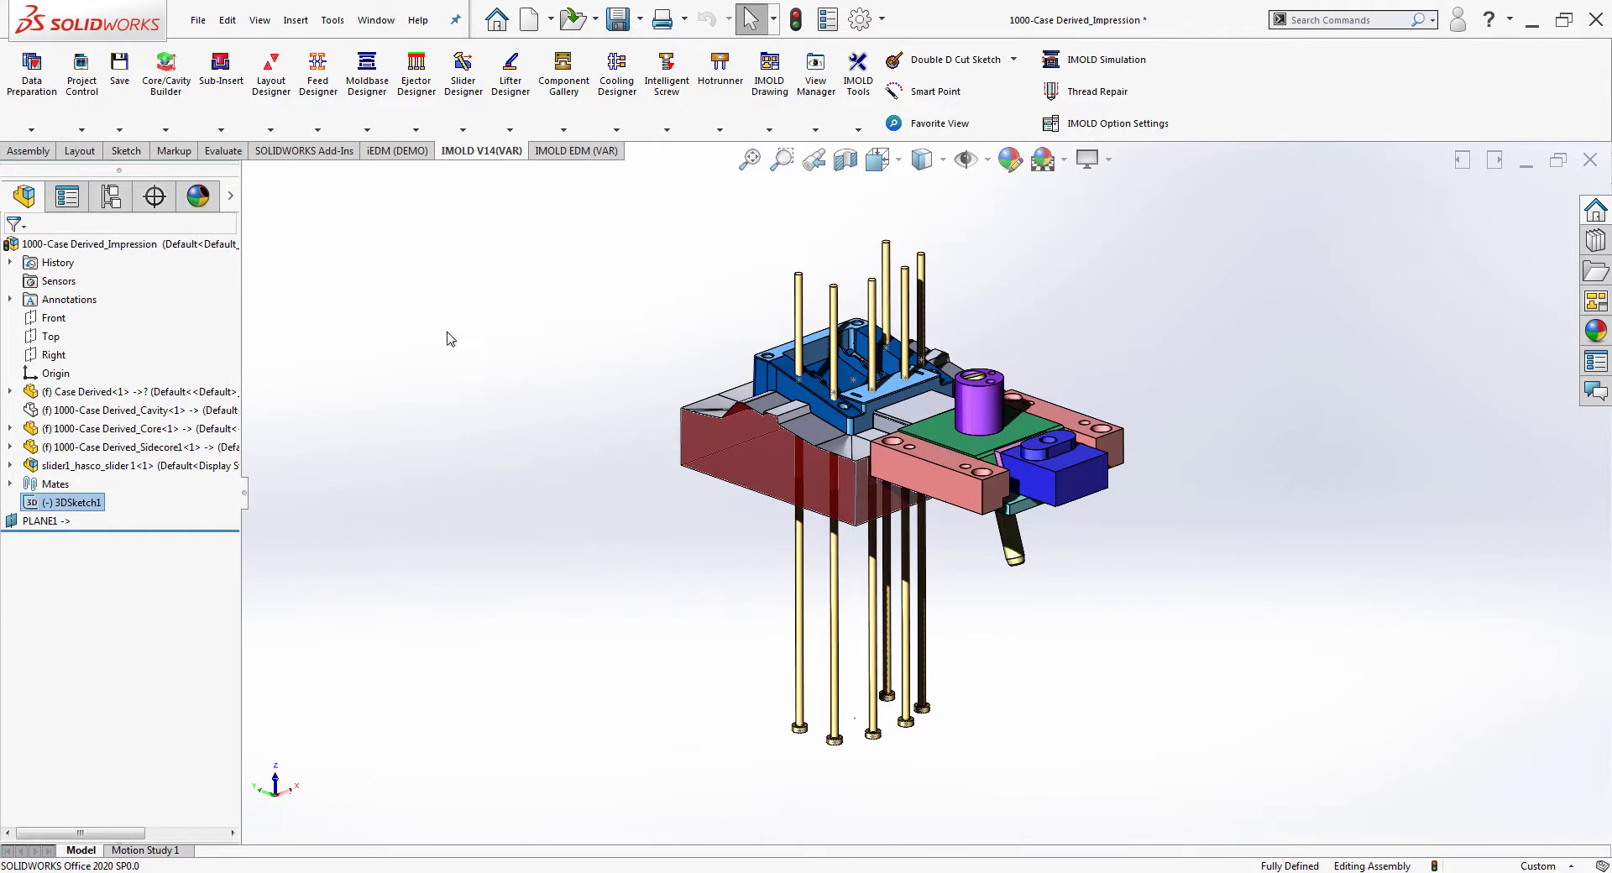
{"action": "left_click", "coordinate": [414, 107]}
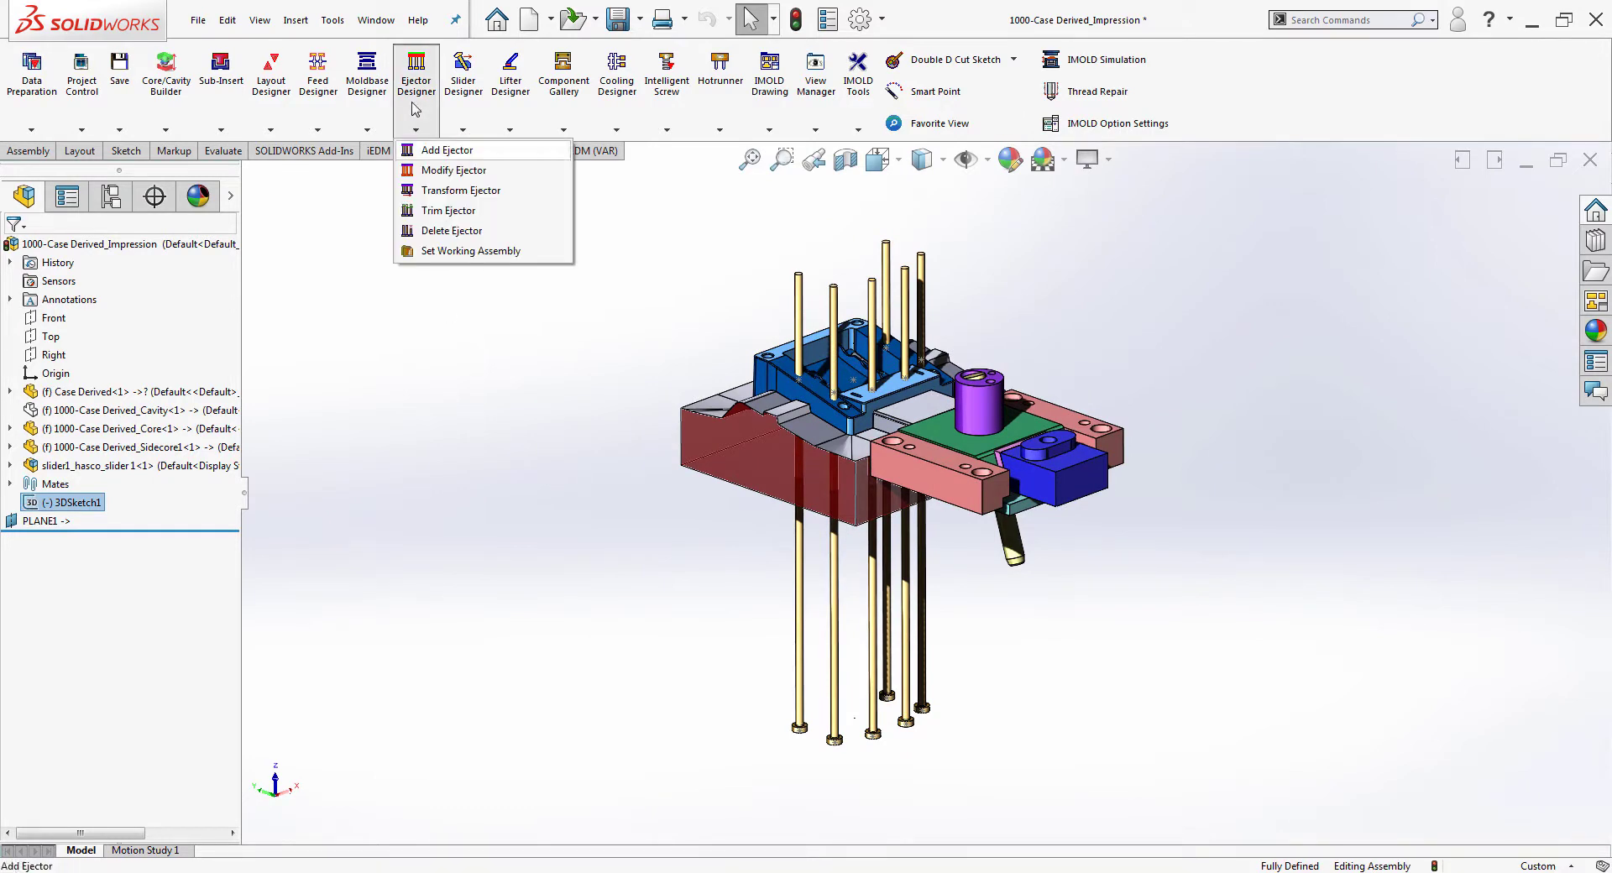
{"action": "left_click", "coordinate": [446, 211]}
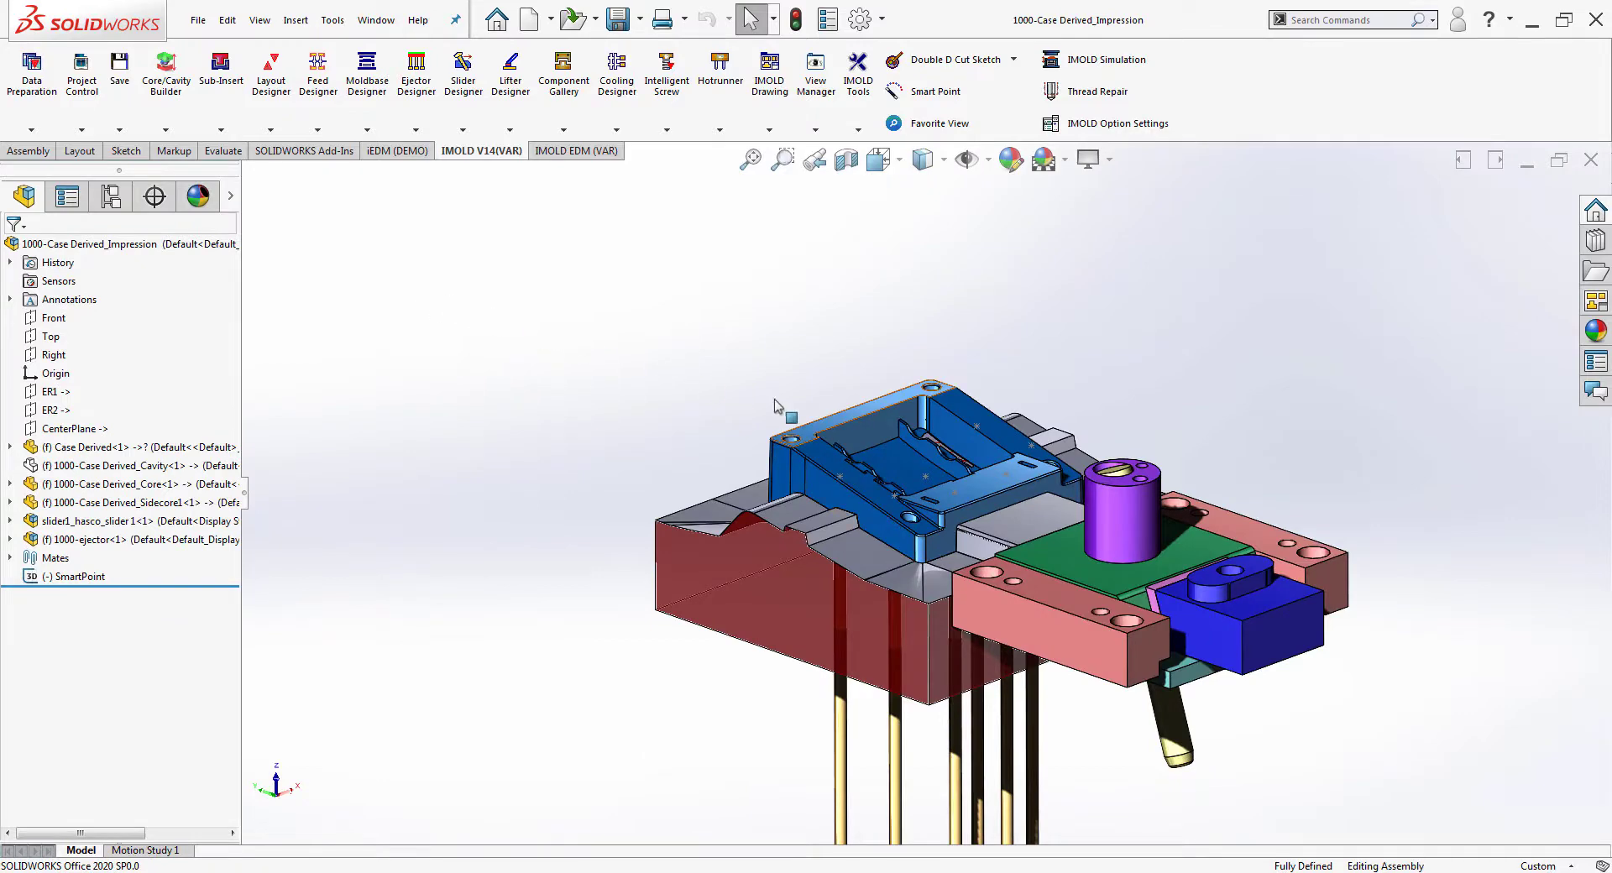
Hide the Case Derived part to expose the core and the ends of the trimmed pins.
{"action": "right_click", "coordinate": [831, 445]}
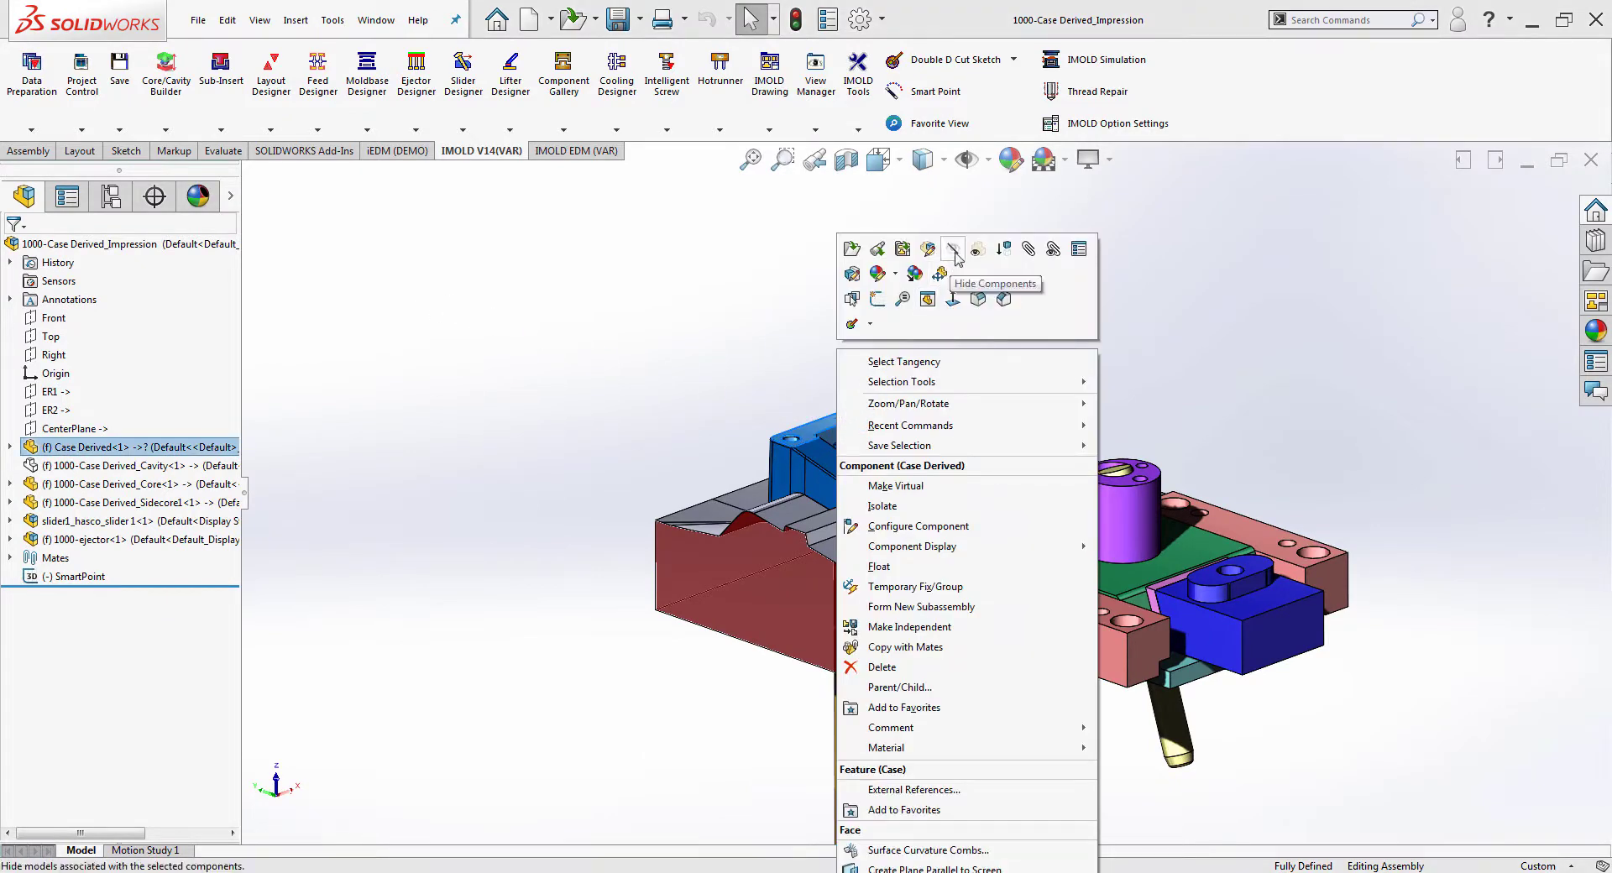
{"action": "left_click", "coordinate": [941, 274]}
{"action": "scroll", "coordinate": [967, 382], "scroll_direction": "down", "scroll_amount": 2}
{"action": "scroll", "coordinate": [967, 382], "scroll_direction": "up", "scroll_amount": 3}
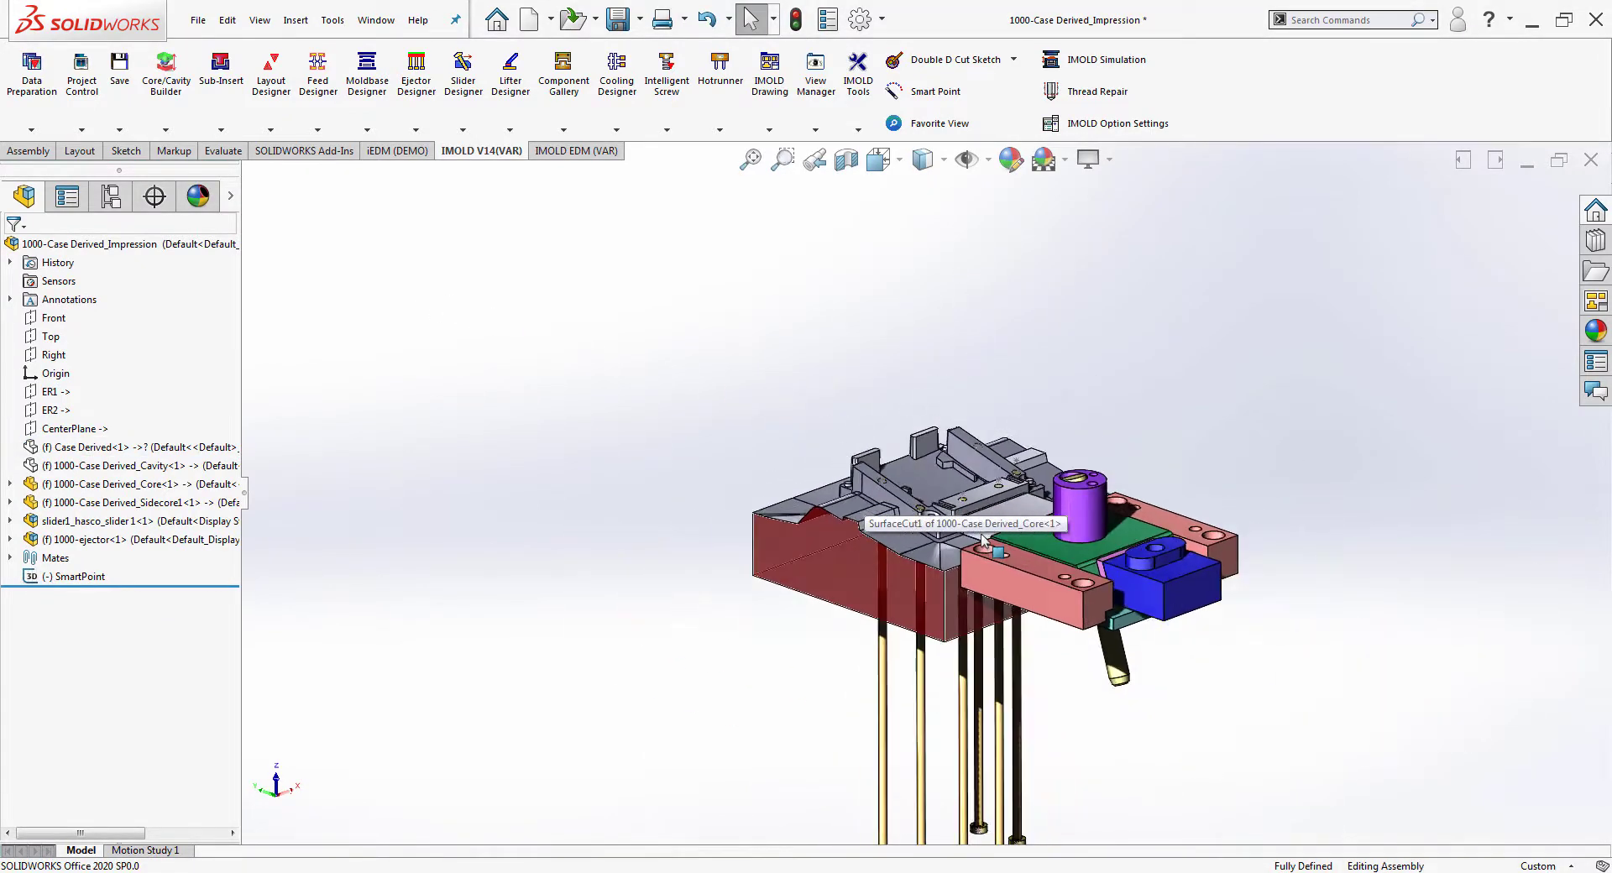
{"action": "scroll", "coordinate": [926, 503], "scroll_direction": "down", "scroll_amount": 2}
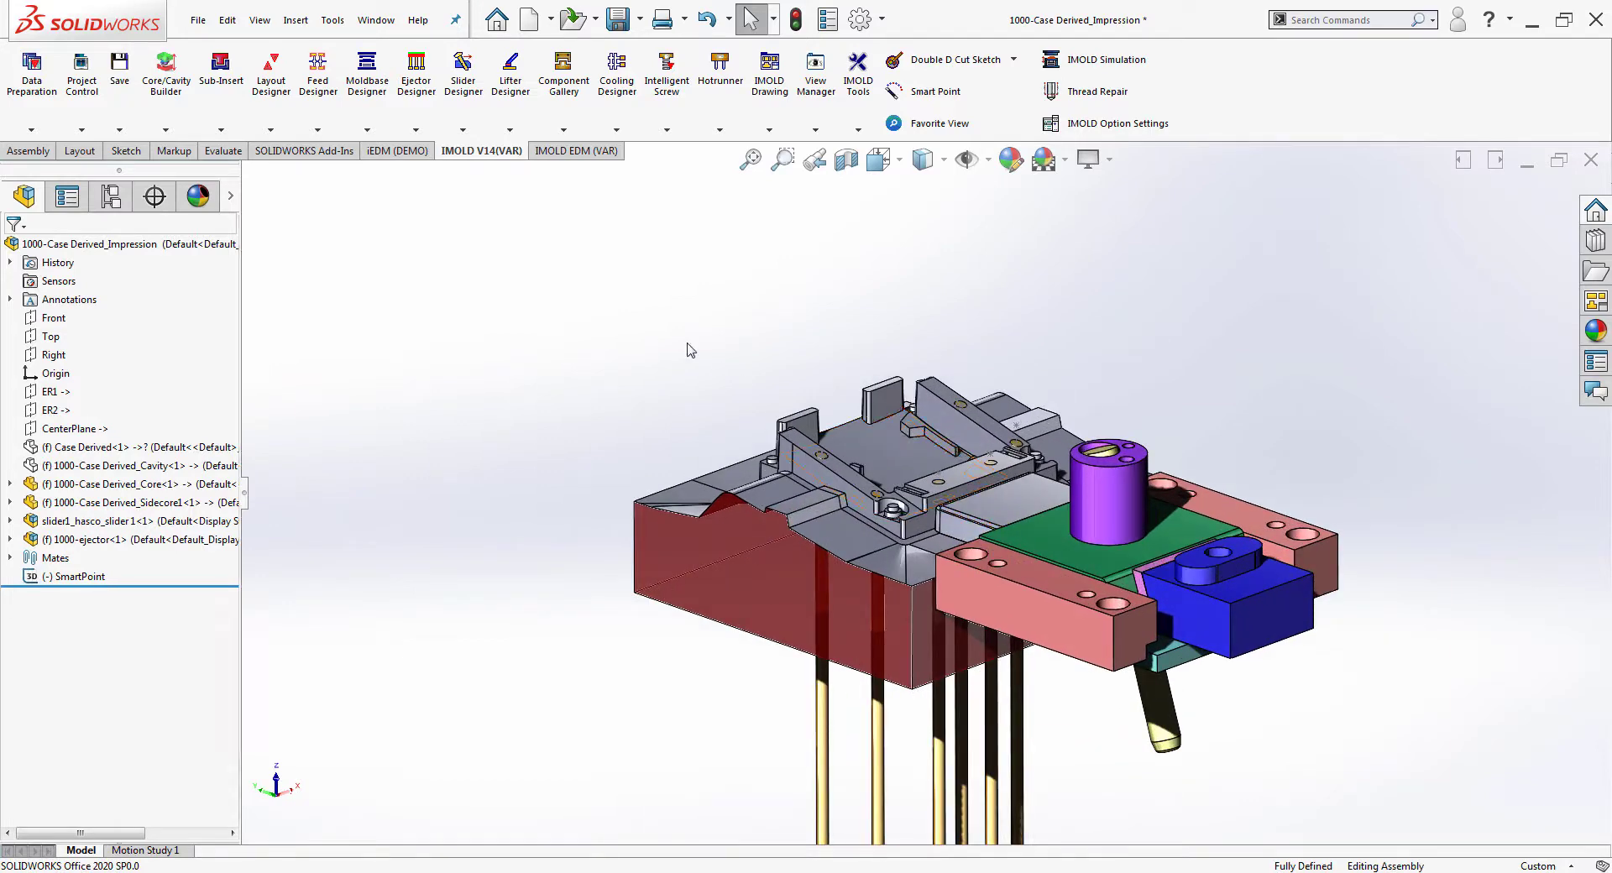
Modify the four ejector pins under the case's left and right side faces to use the Rect Key type.
{"action": "left_click", "coordinate": [402, 101]}
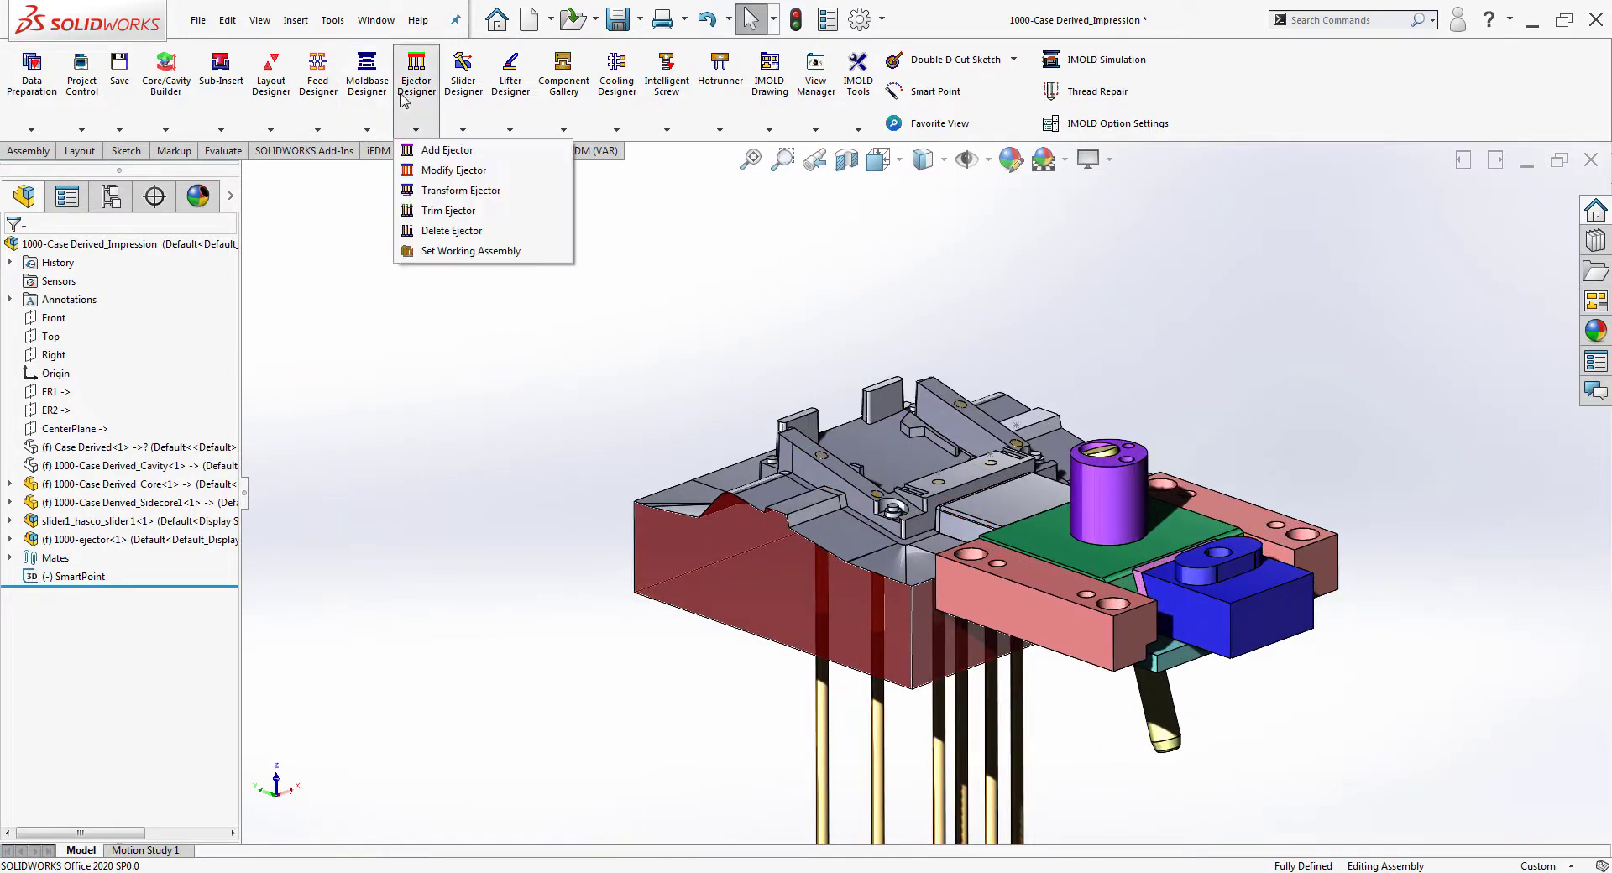
{"action": "left_click", "coordinate": [448, 171]}
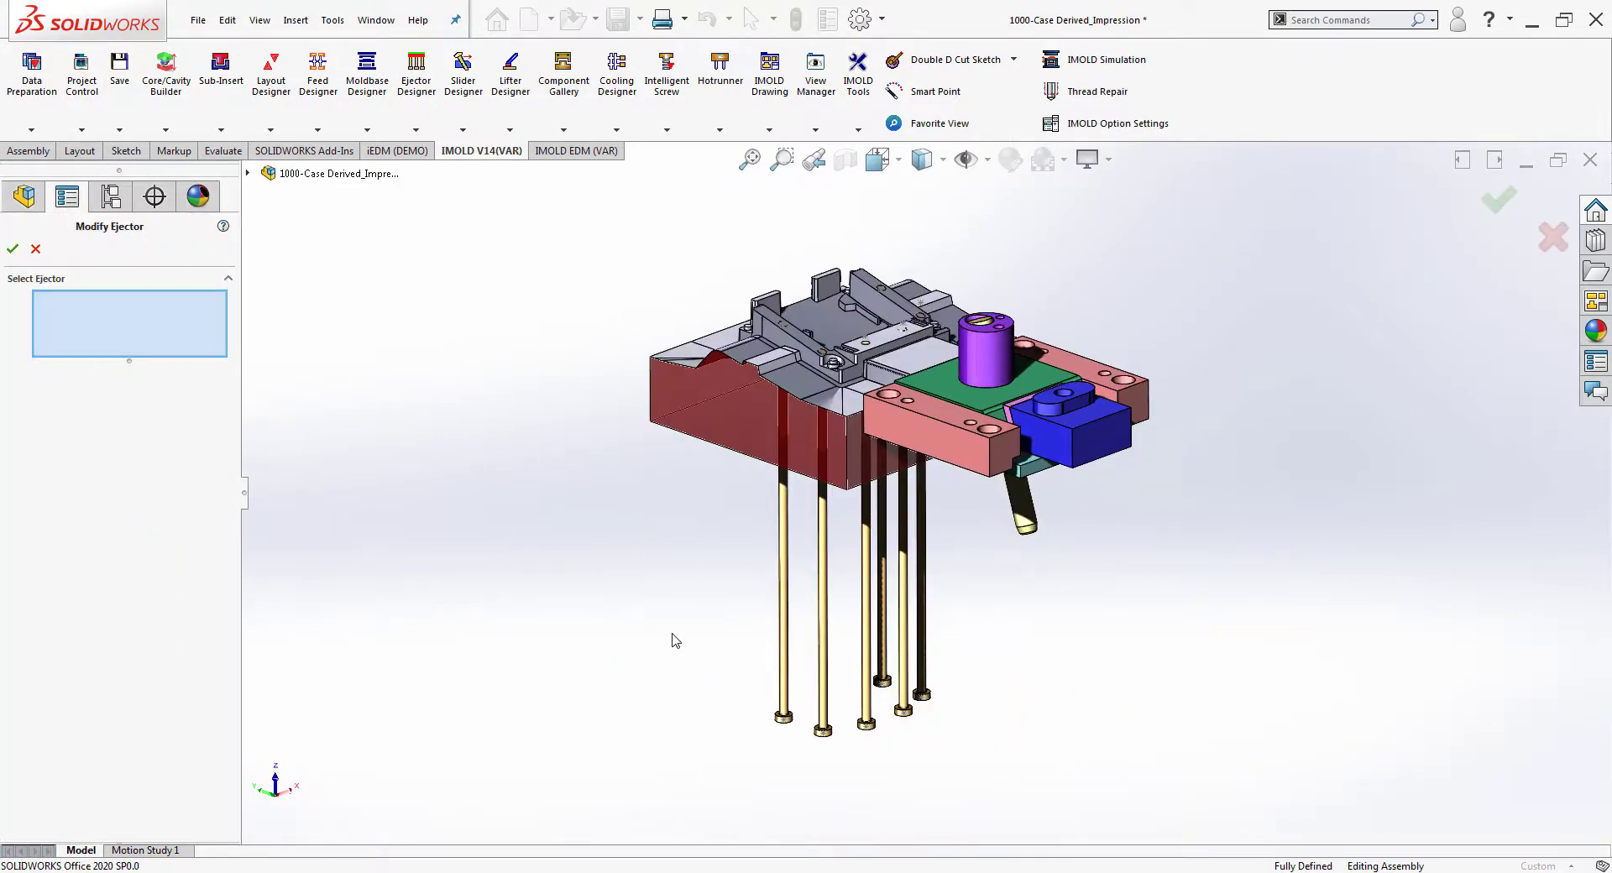
{"action": "left_click", "coordinate": [785, 613]}
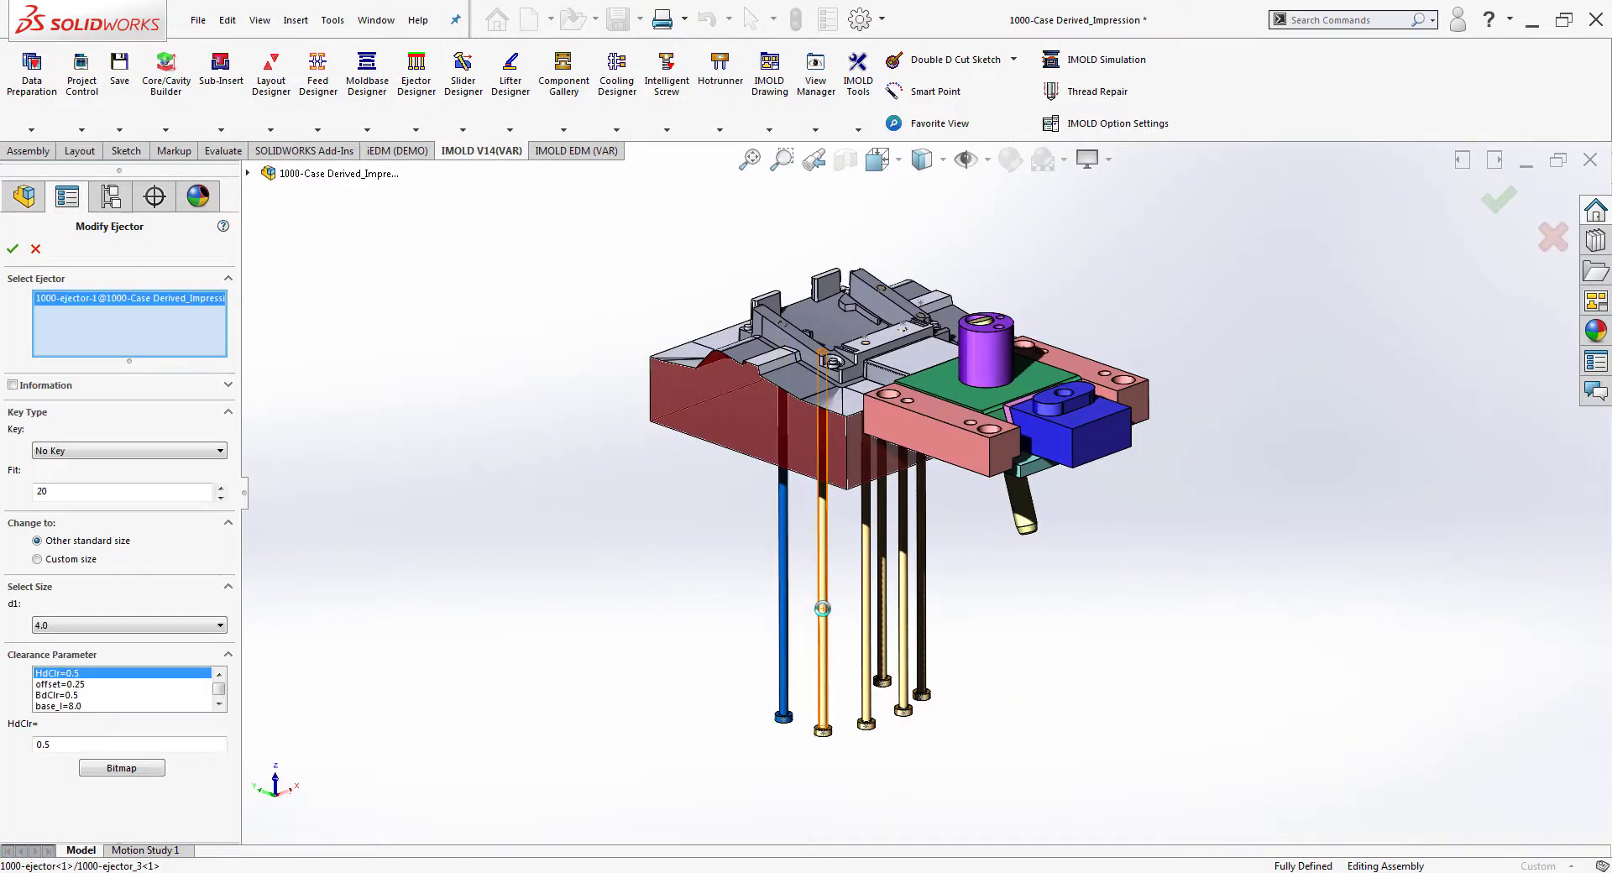
{"action": "left_click", "coordinate": [823, 617]}
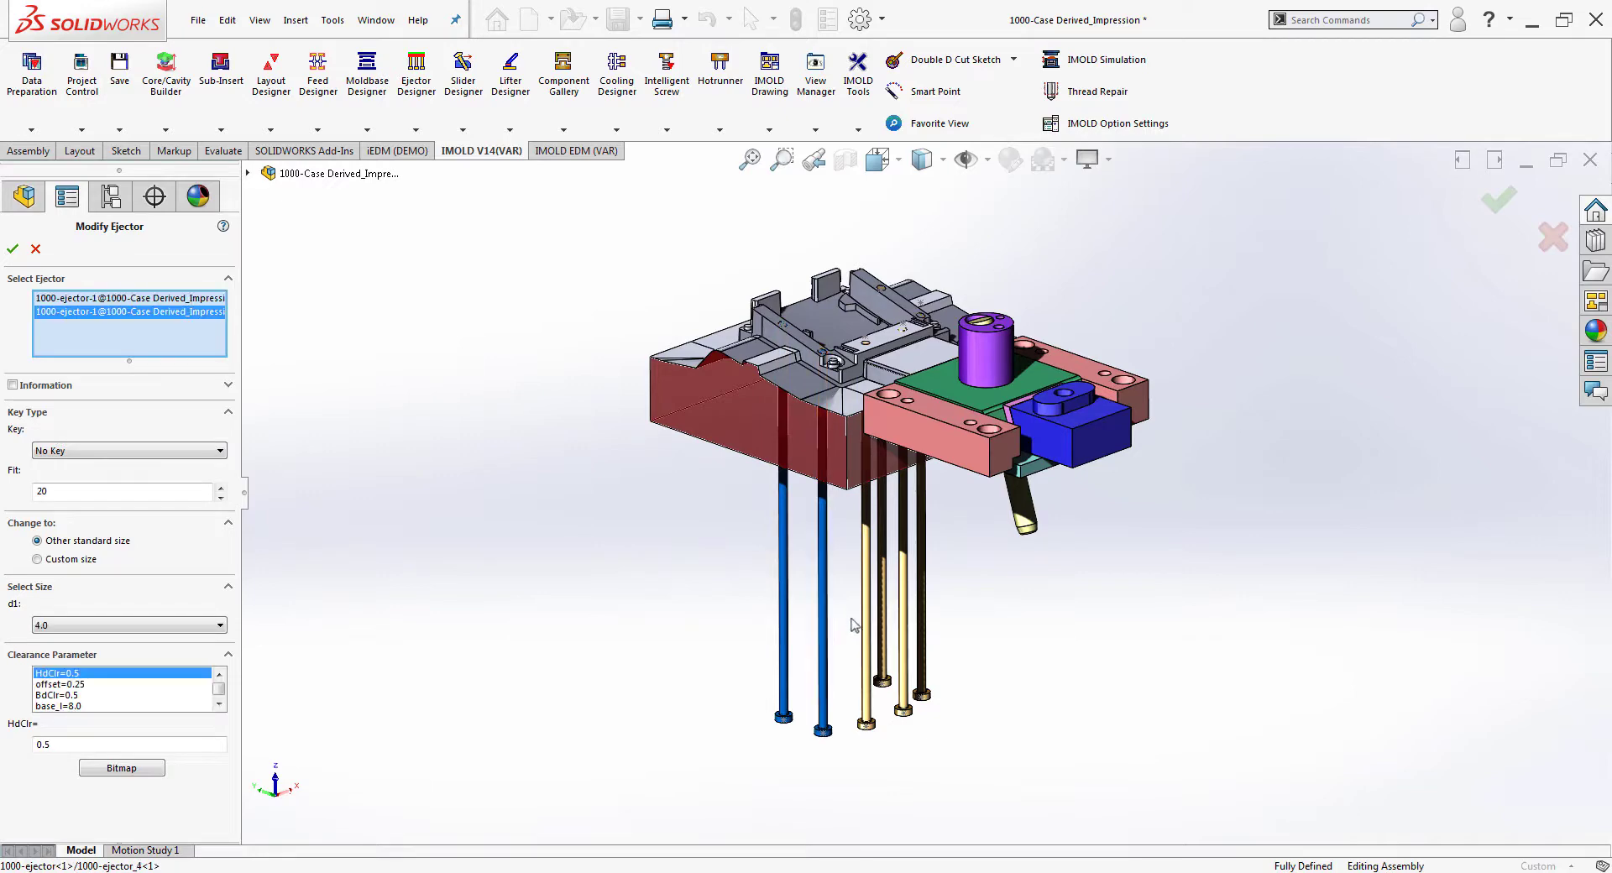
{"action": "left_click", "coordinate": [923, 648]}
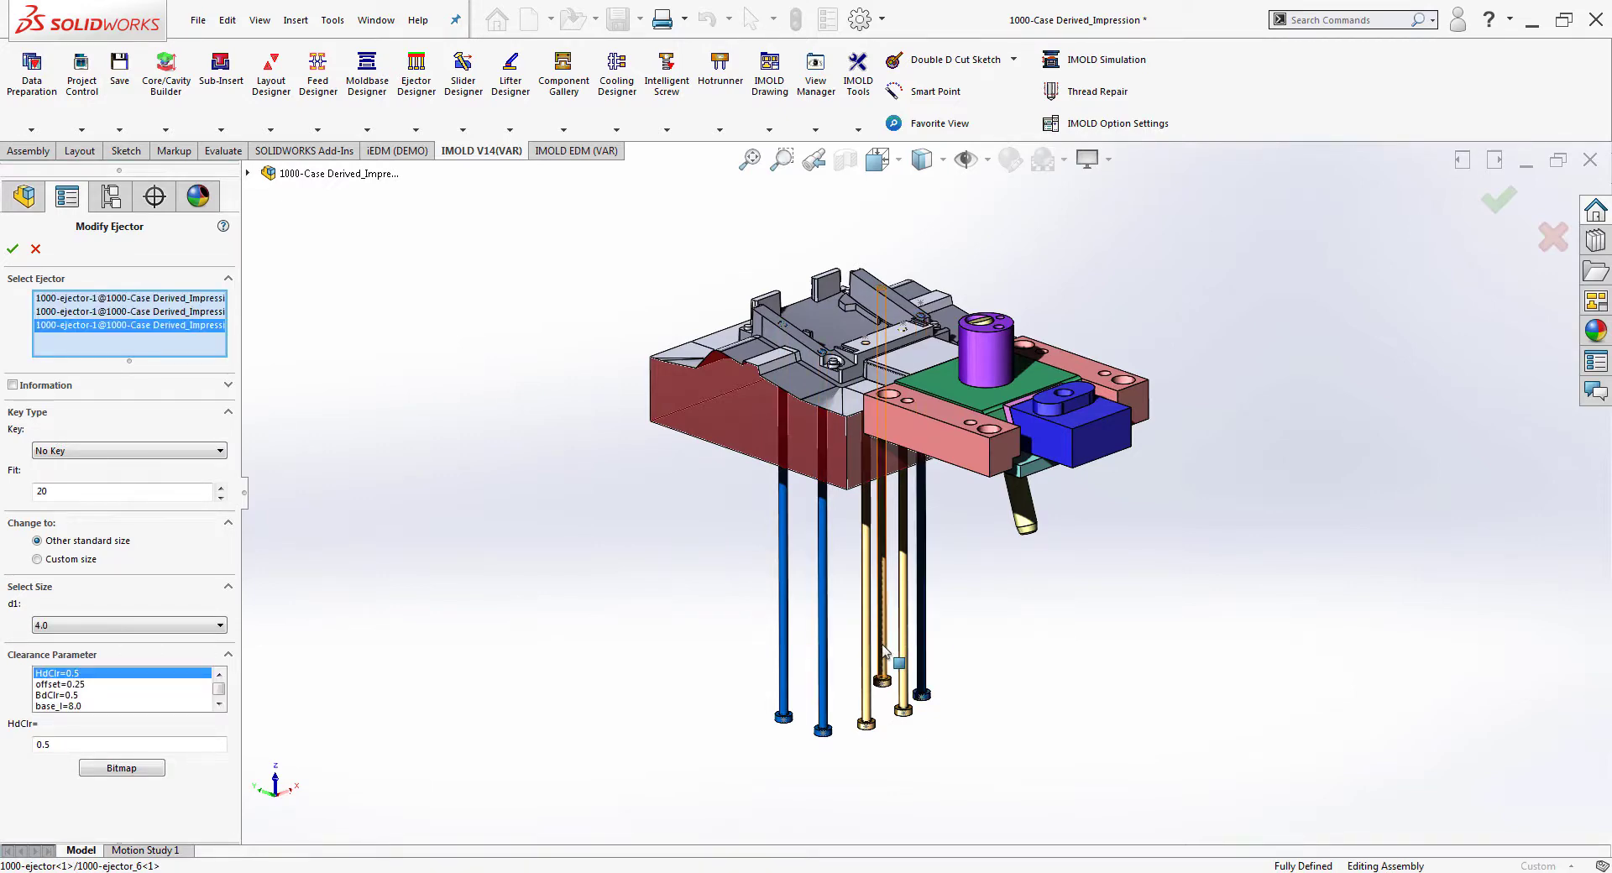
{"action": "left_click", "coordinate": [884, 651]}
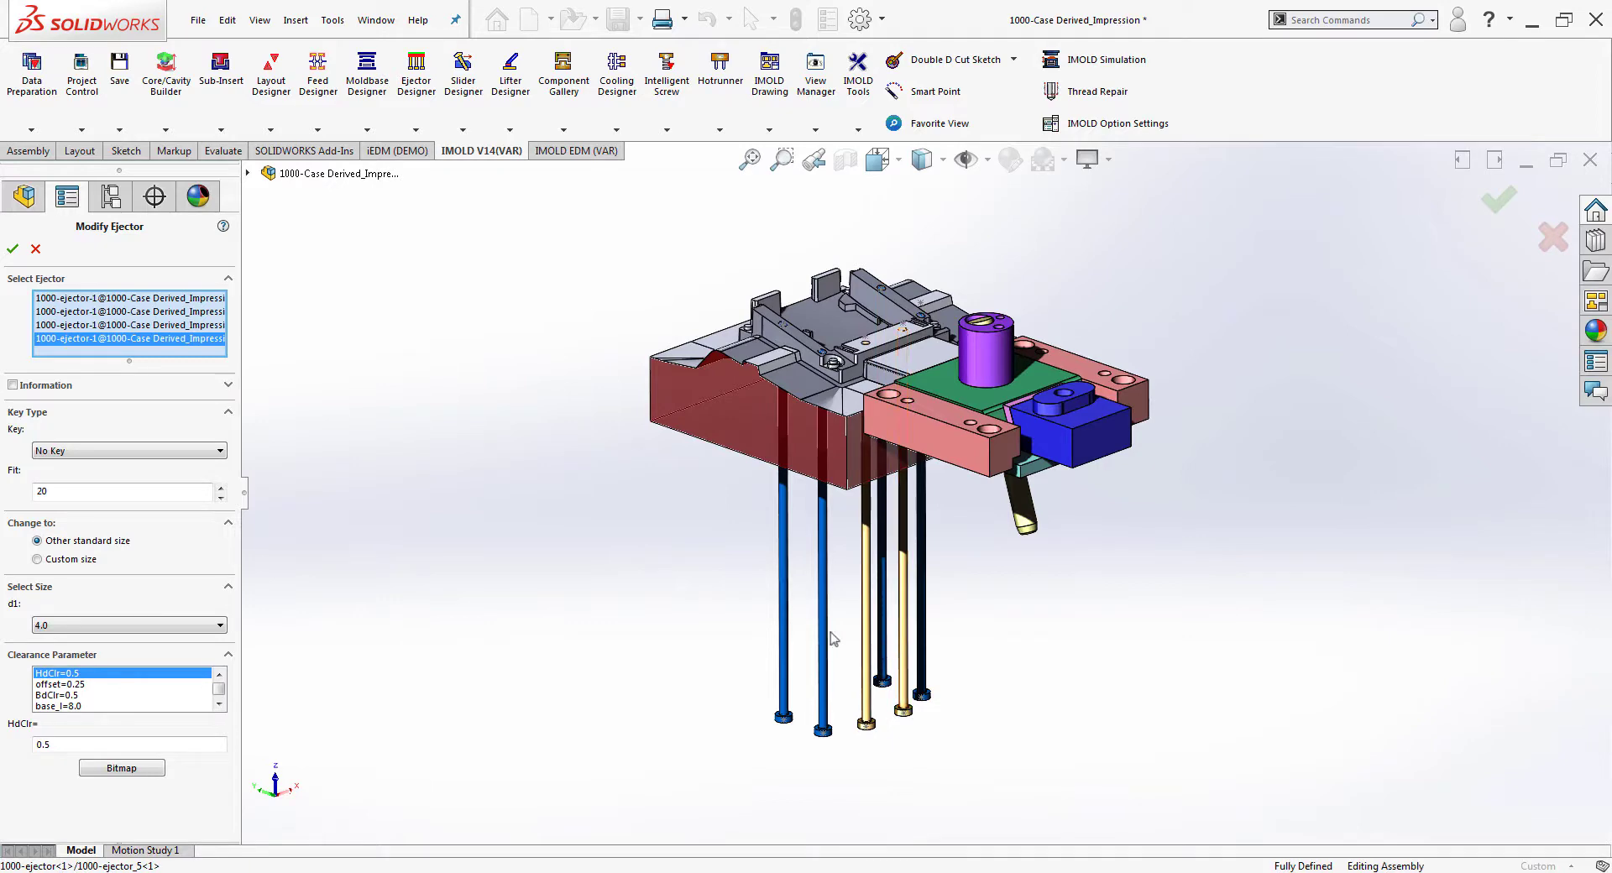
{"action": "left_click", "coordinate": [107, 453]}
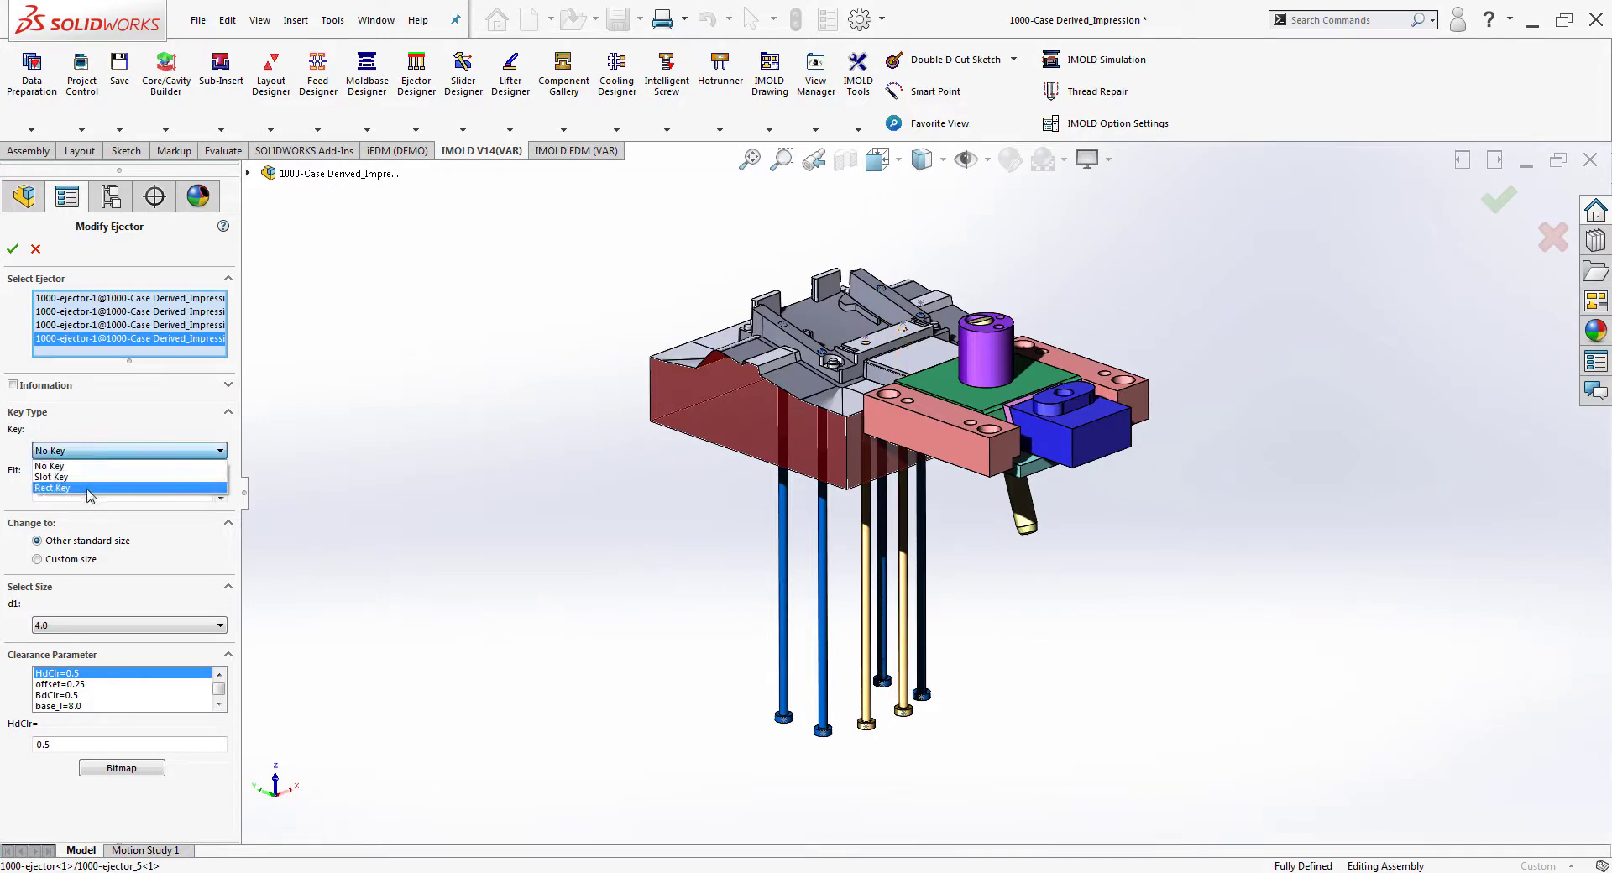
{"action": "left_click", "coordinate": [92, 475]}
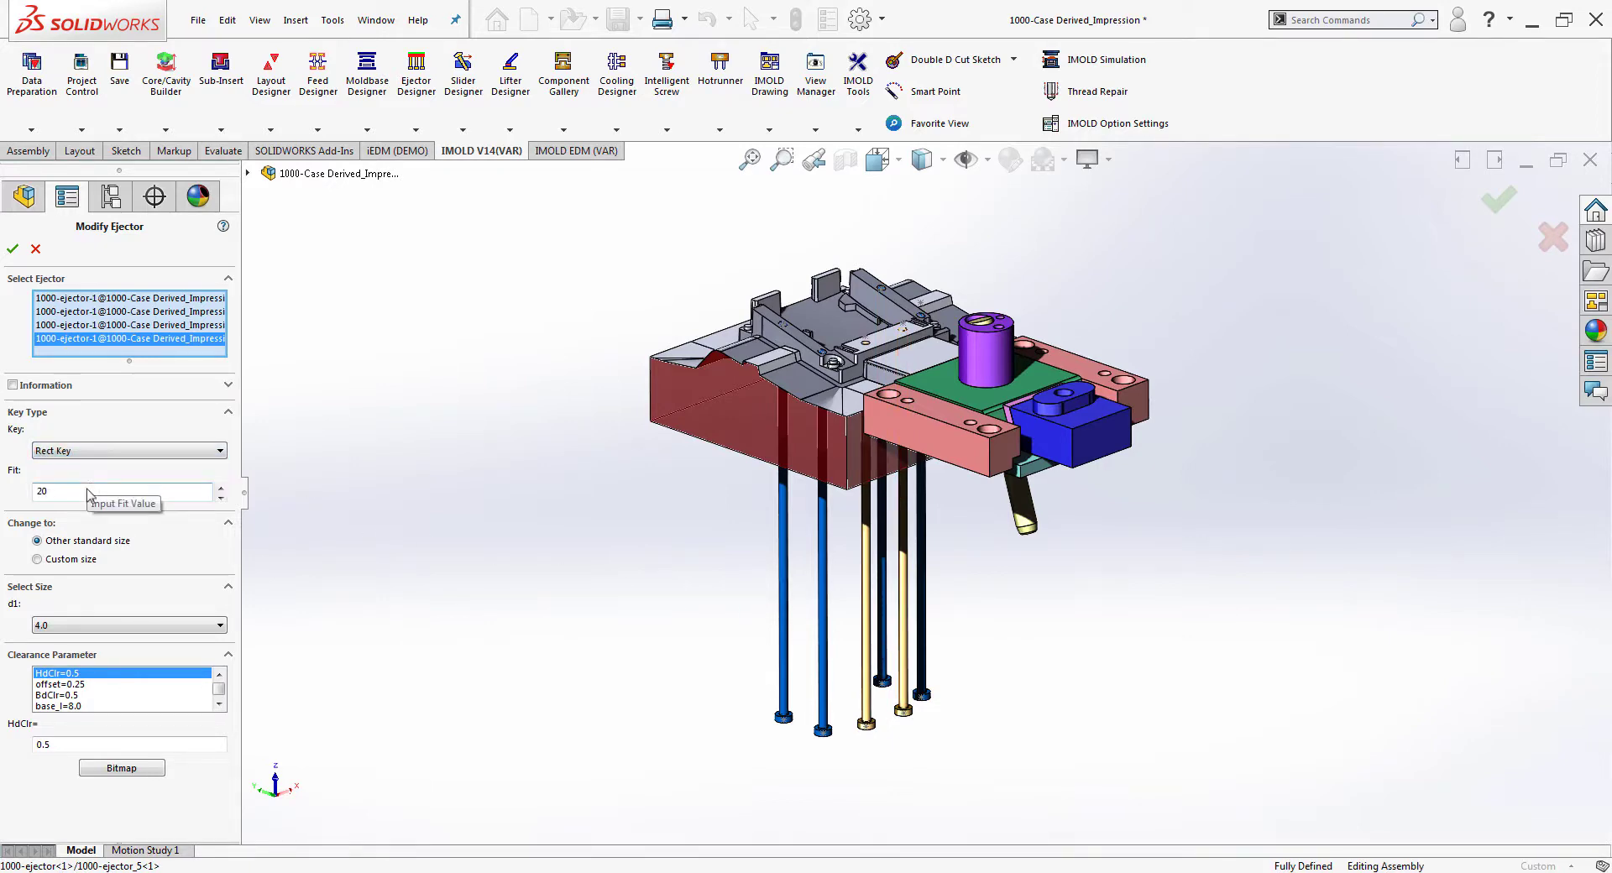
{"action": "left_click", "coordinate": [11, 254]}
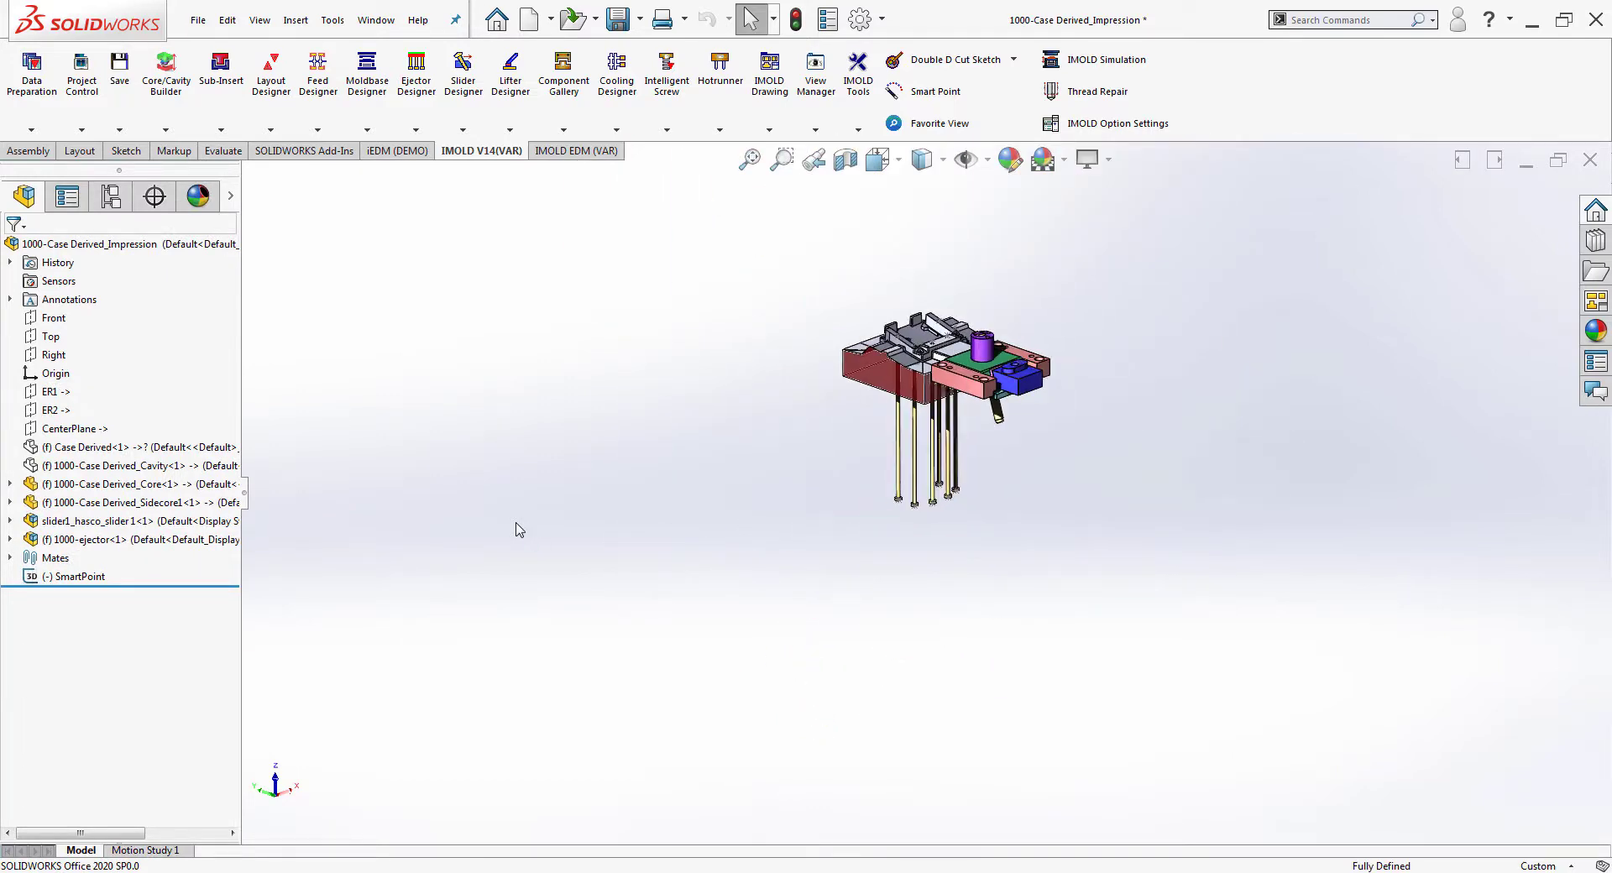
Show the cavity and the product again with the IMOLD View Manager.
{"action": "left_click", "coordinate": [815, 104]}
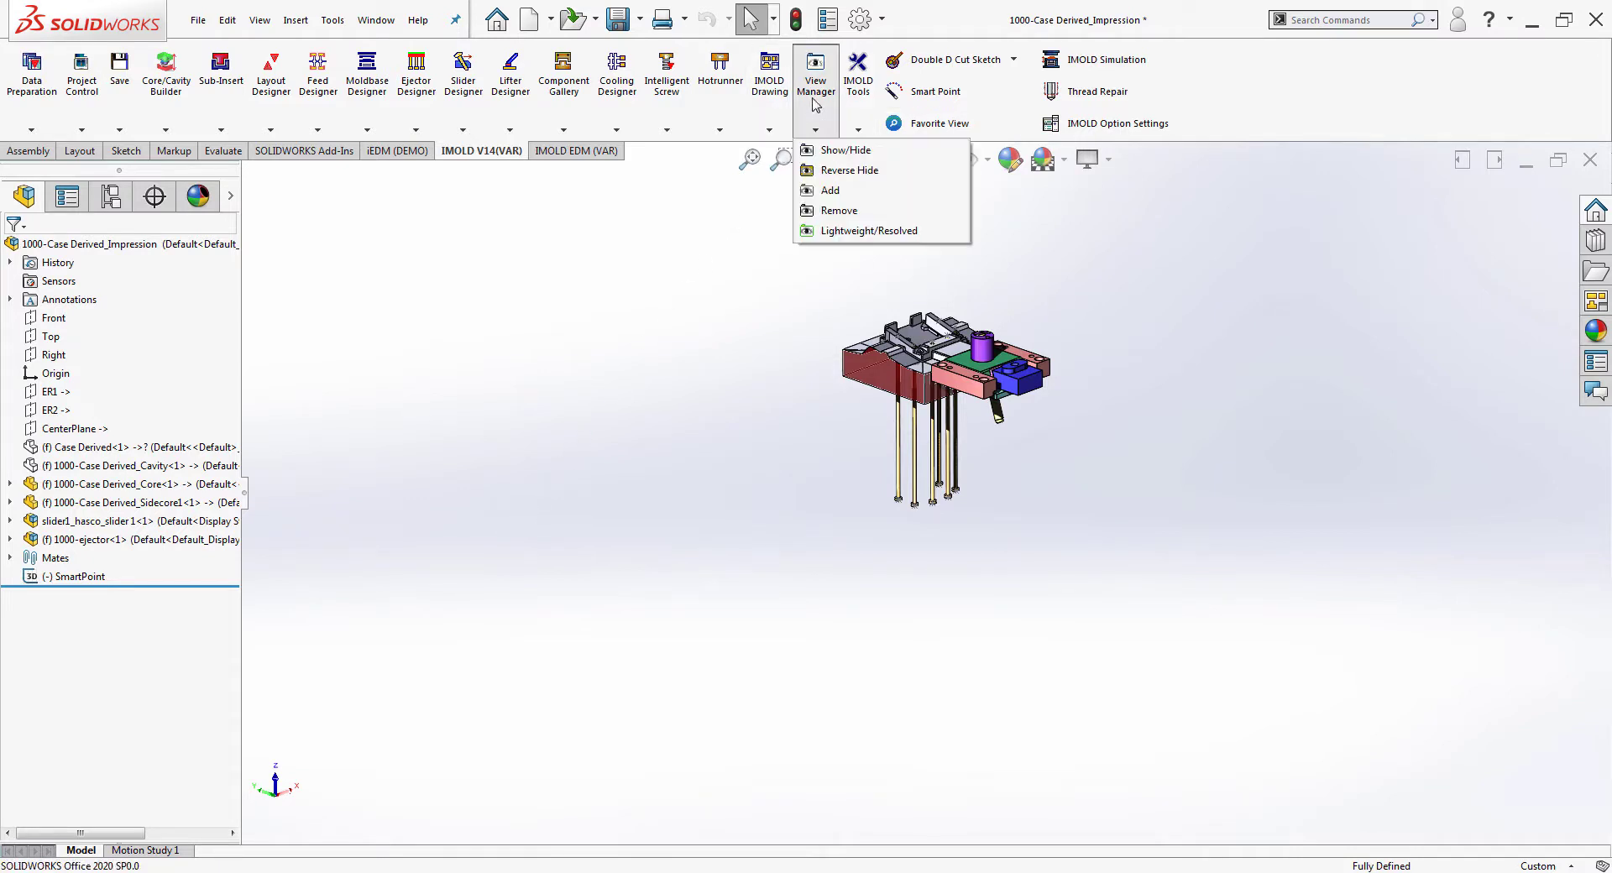
{"action": "left_click", "coordinate": [844, 149]}
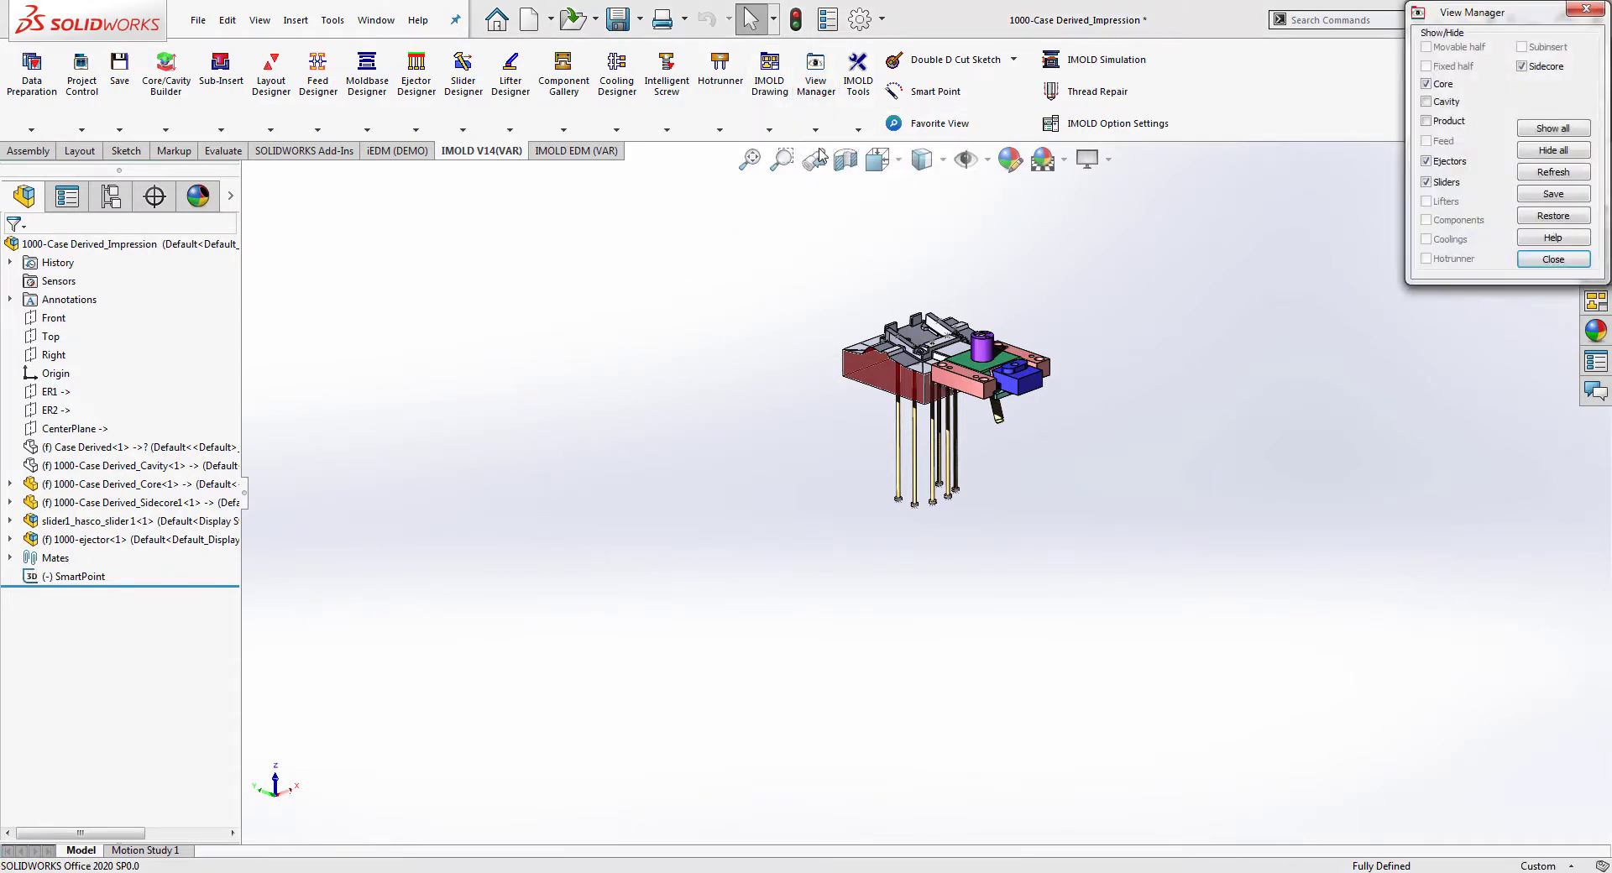
{"action": "left_click", "coordinate": [1432, 103]}
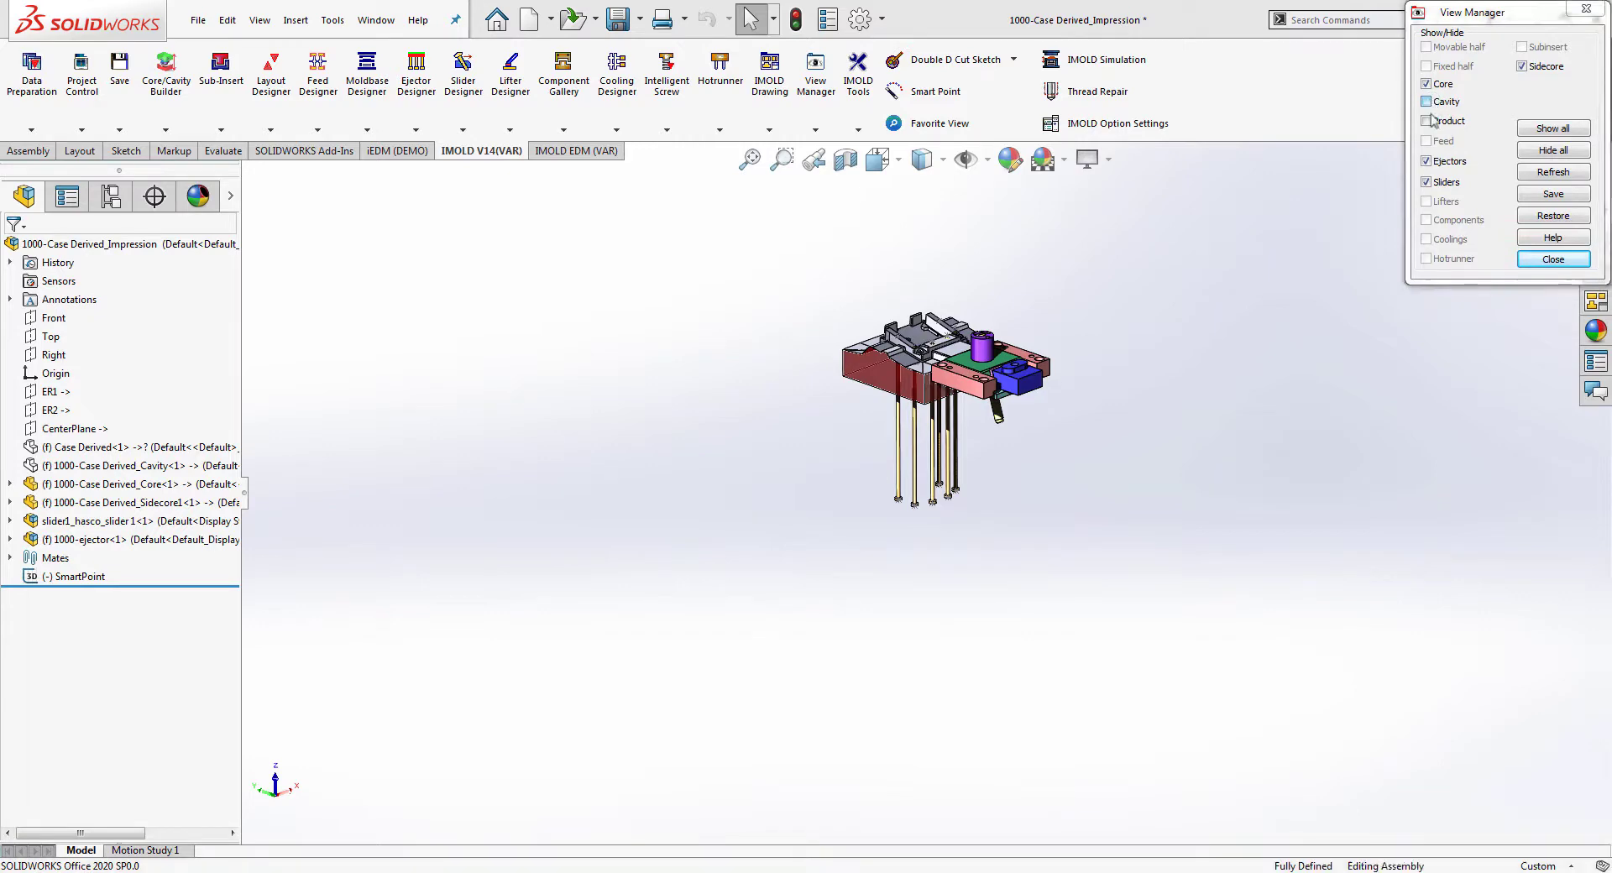
{"action": "left_click", "coordinate": [1432, 122]}
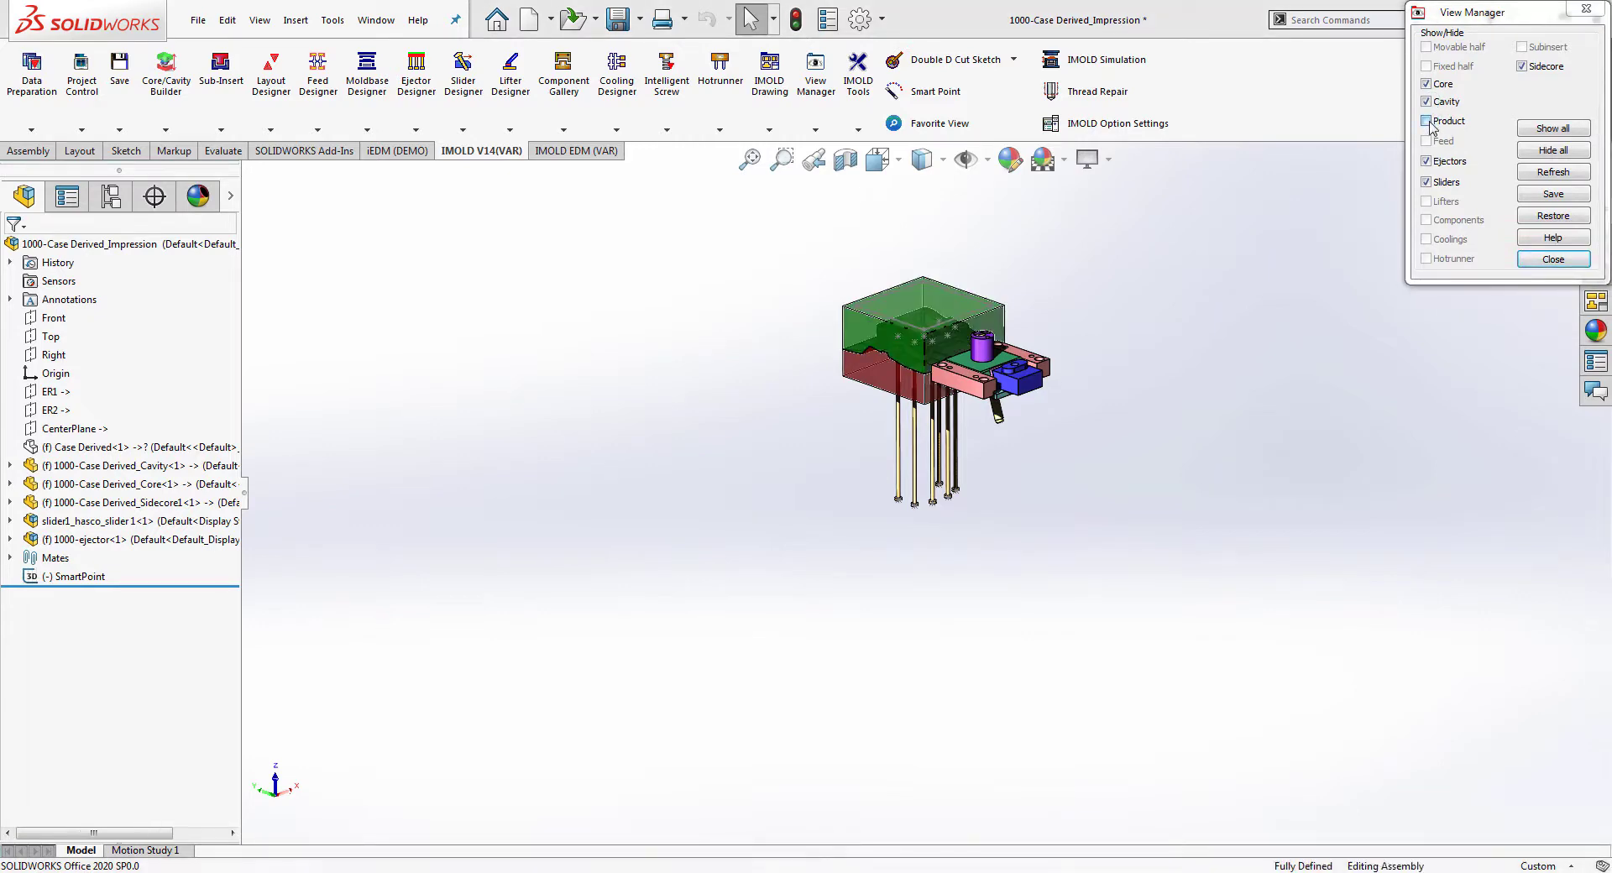
{"action": "left_click", "coordinate": [1549, 262]}
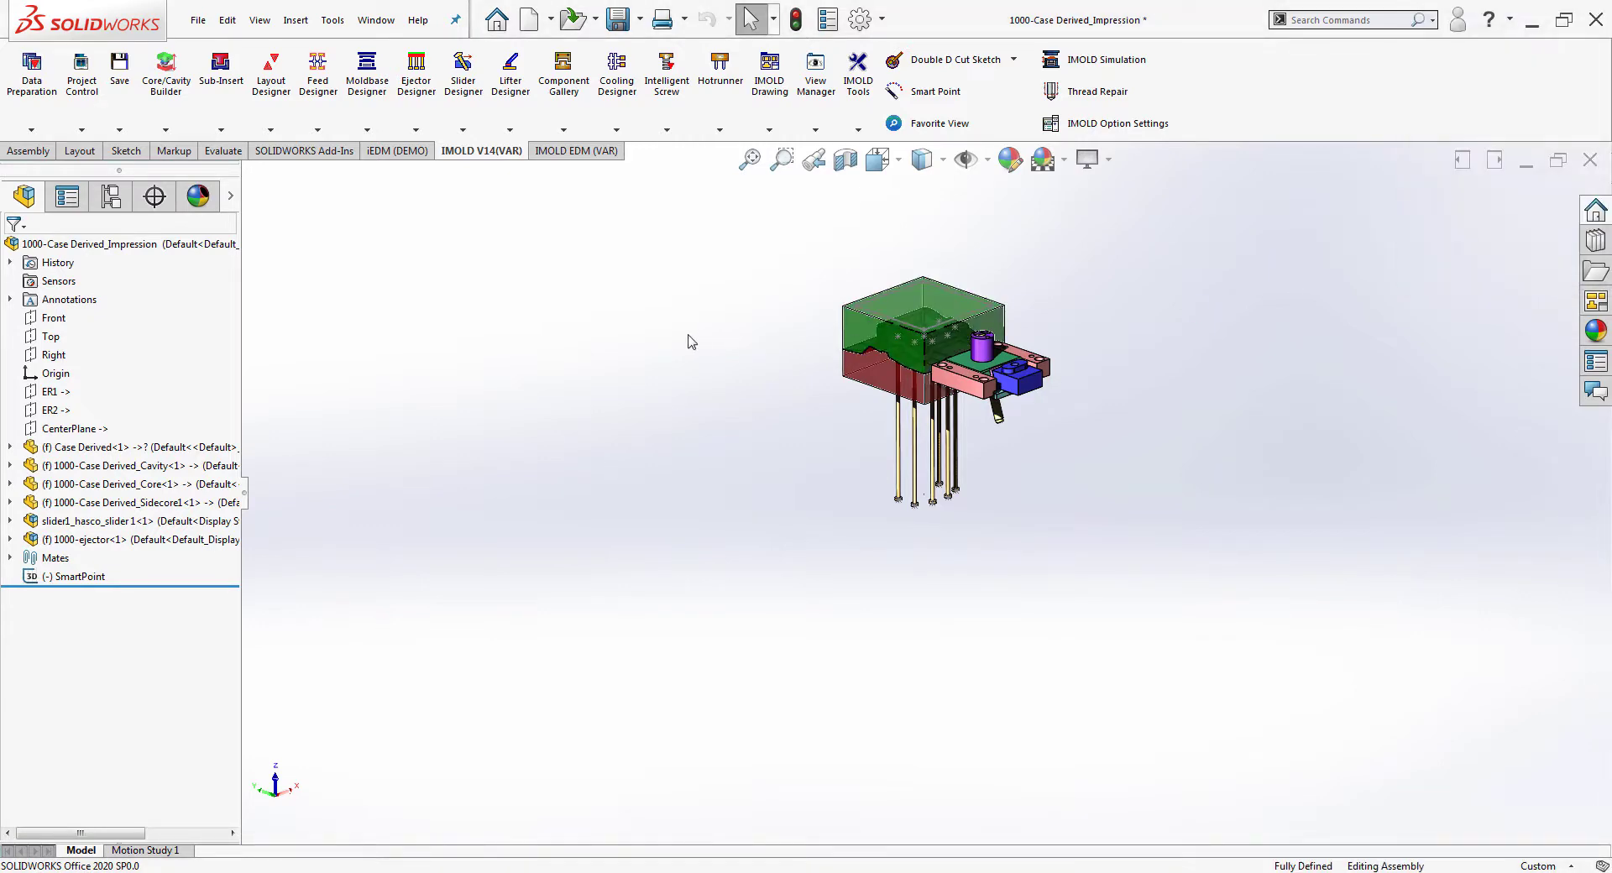
Switch to the Case Mold assembly window and save the whole IMOLD project.
{"action": "left_click", "coordinate": [376, 20]}
{"action": "left_click", "coordinate": [504, 203]}
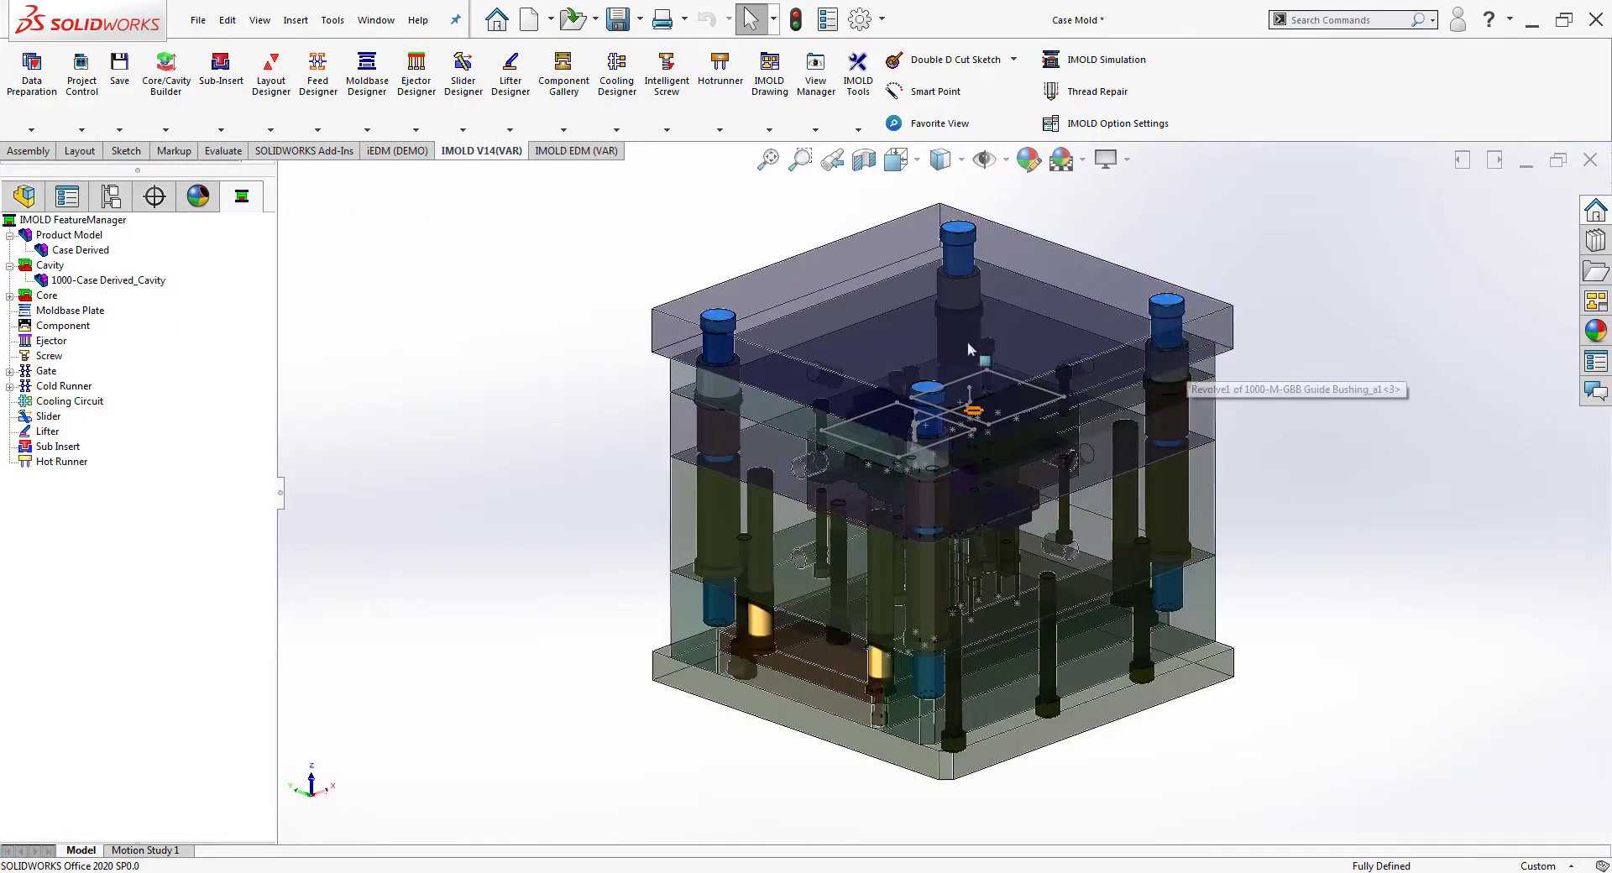
{"action": "mouse_move", "coordinate": [670, 458]}
{"action": "middle_mouse_down"}
{"action": "mouse_move", "coordinate": [697, 445]}
{"action": "mouse_move", "coordinate": [674, 426]}
{"action": "mouse_move", "coordinate": [668, 439]}
{"action": "middle_mouse_up"}
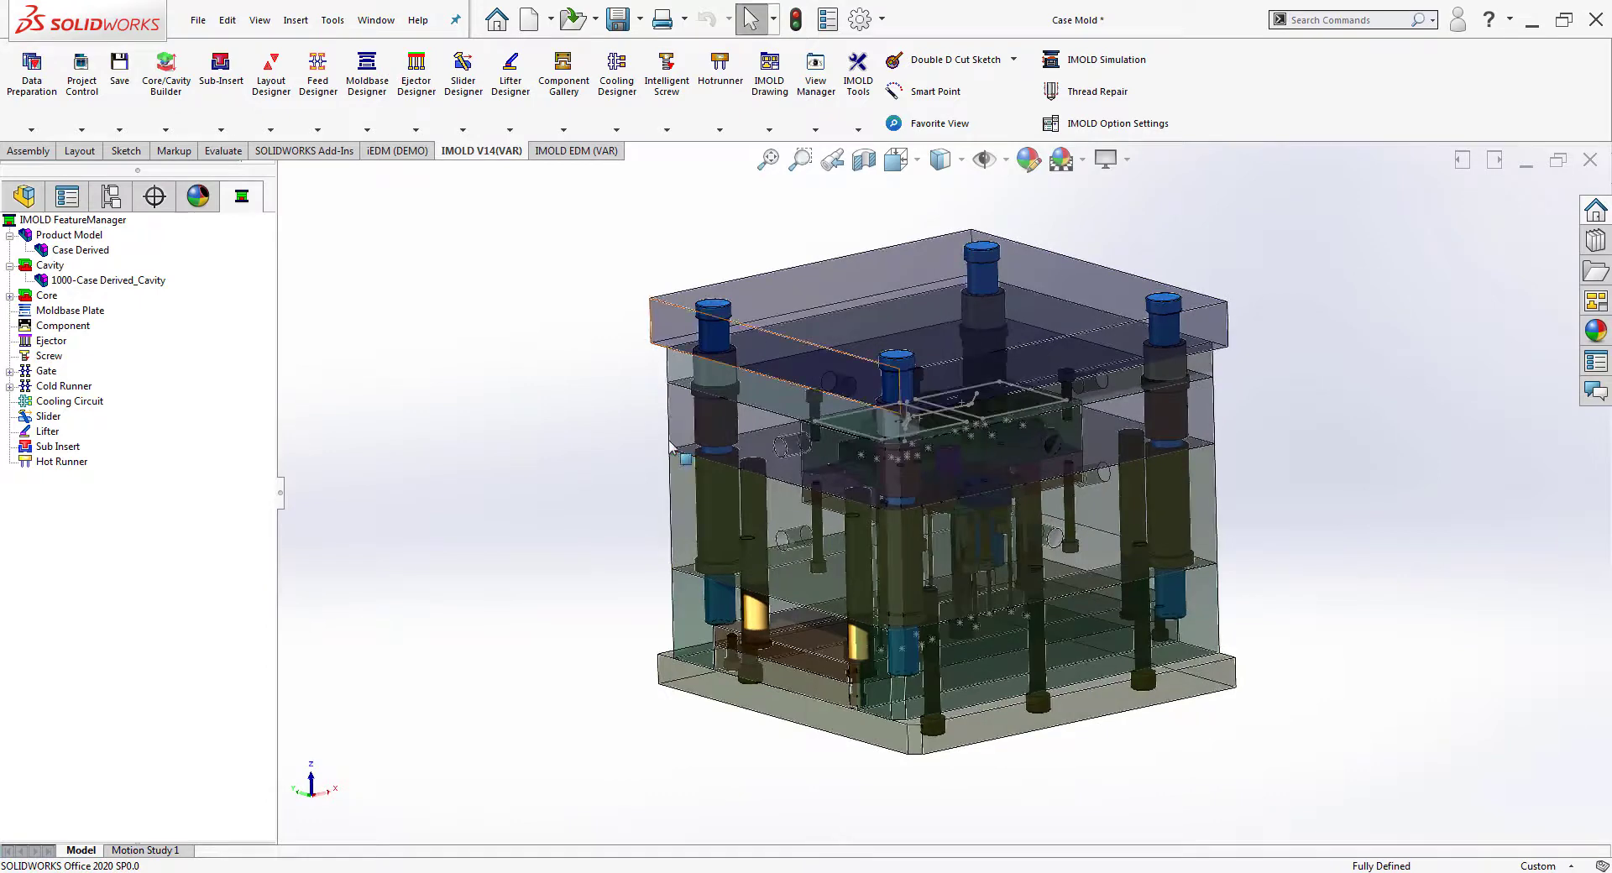
{"action": "left_click", "coordinate": [932, 123]}
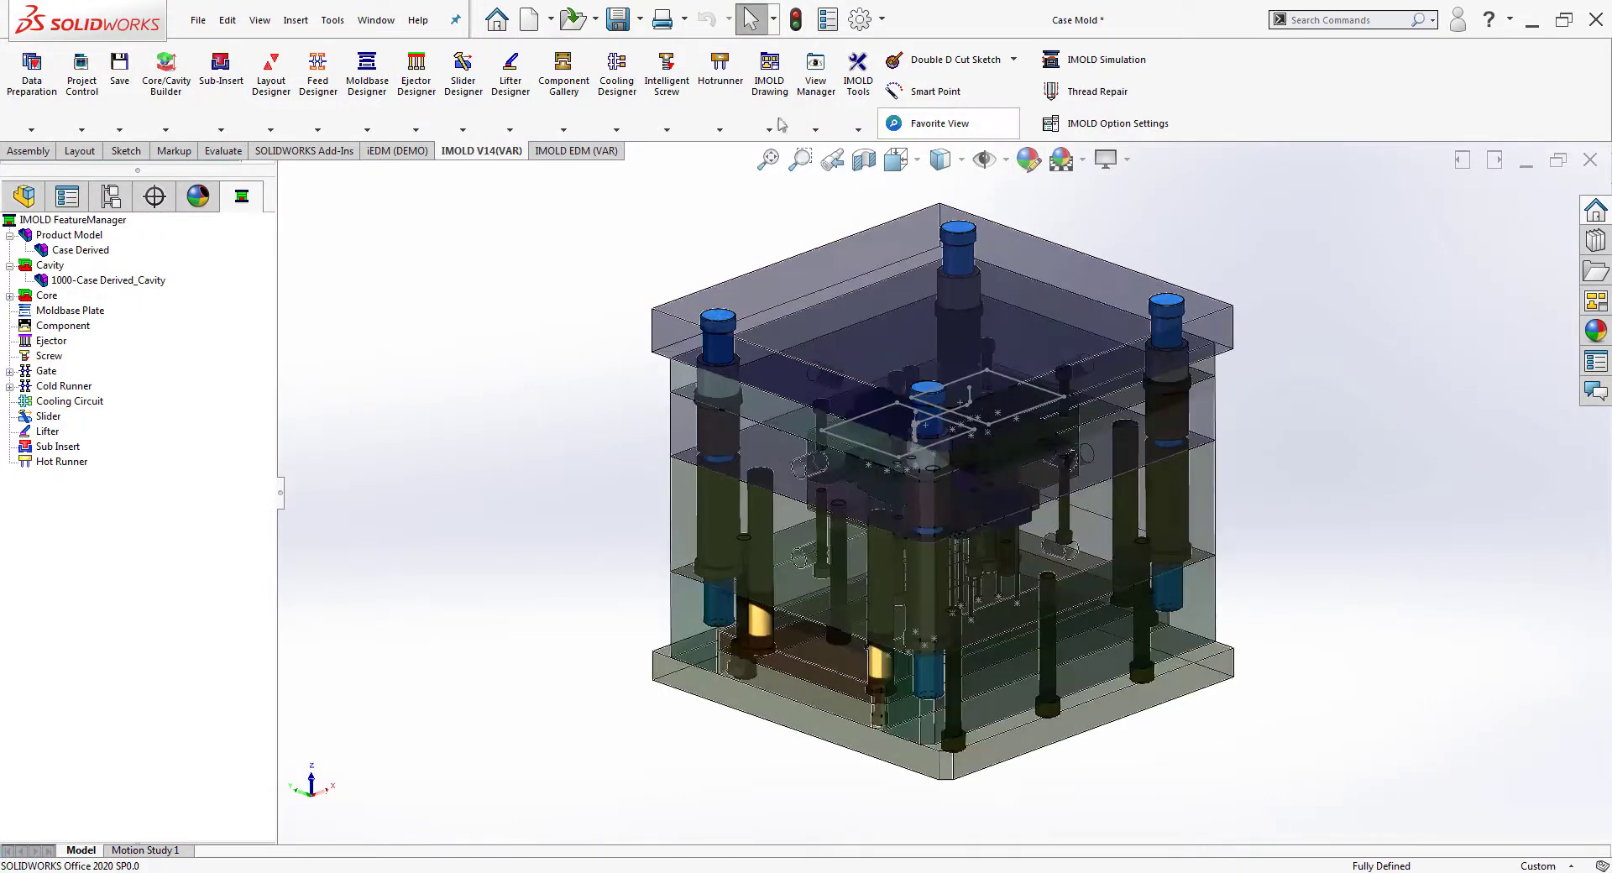
{"action": "left_click", "coordinate": [112, 106]}
{"action": "left_click", "coordinate": [143, 151]}
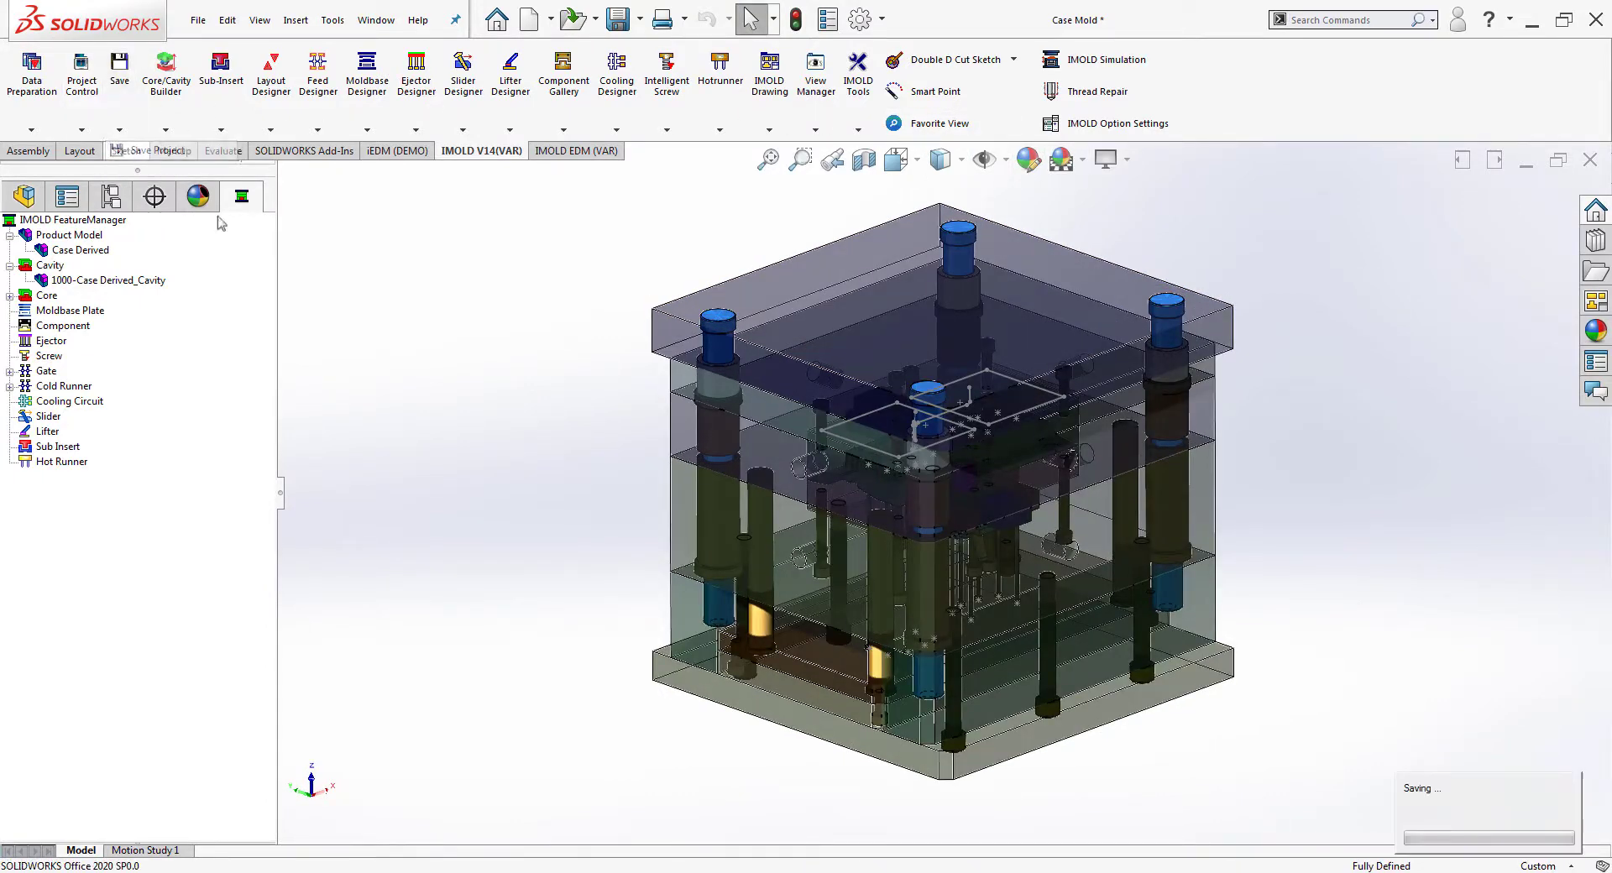